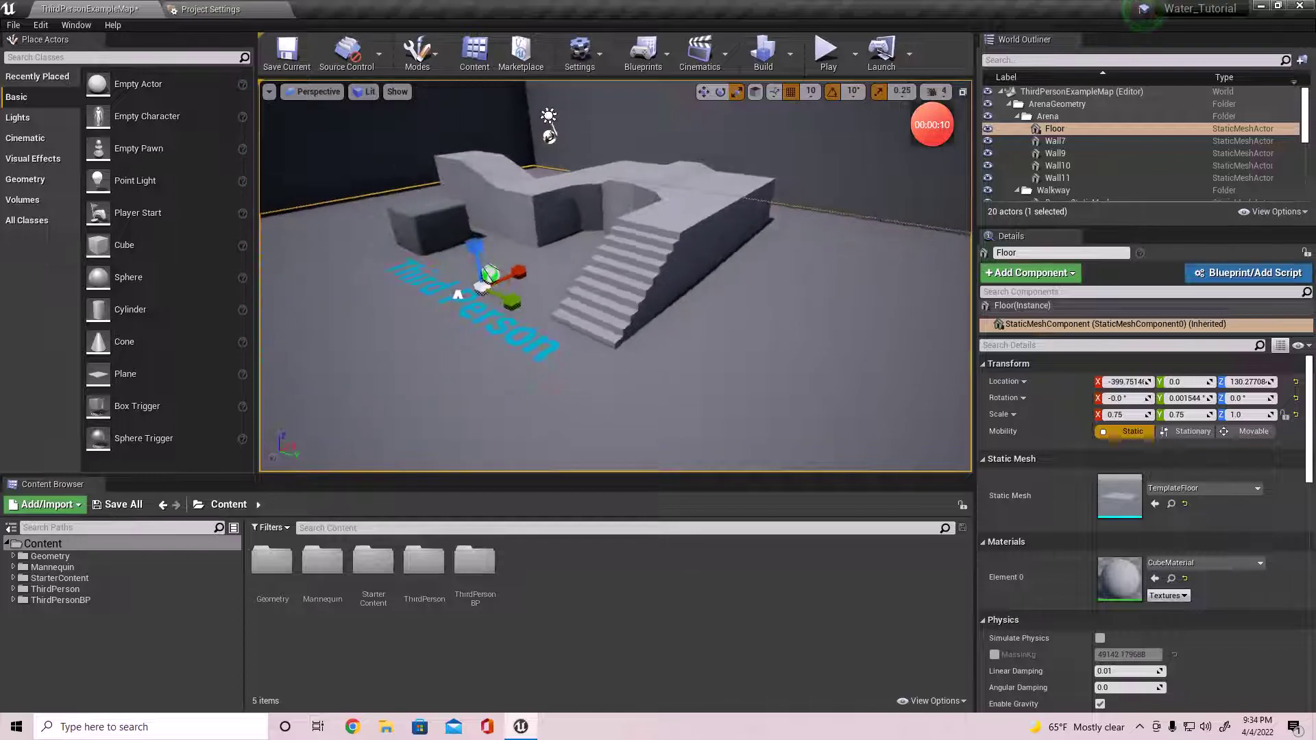
right_click_drag(621, 376, 704, 238)
mouse_move(619, 361)
right_mouse_down()
mouse_move(608, 383)
mouse_move(627, 381)
mouse_move(611, 378)
right_mouse_up()
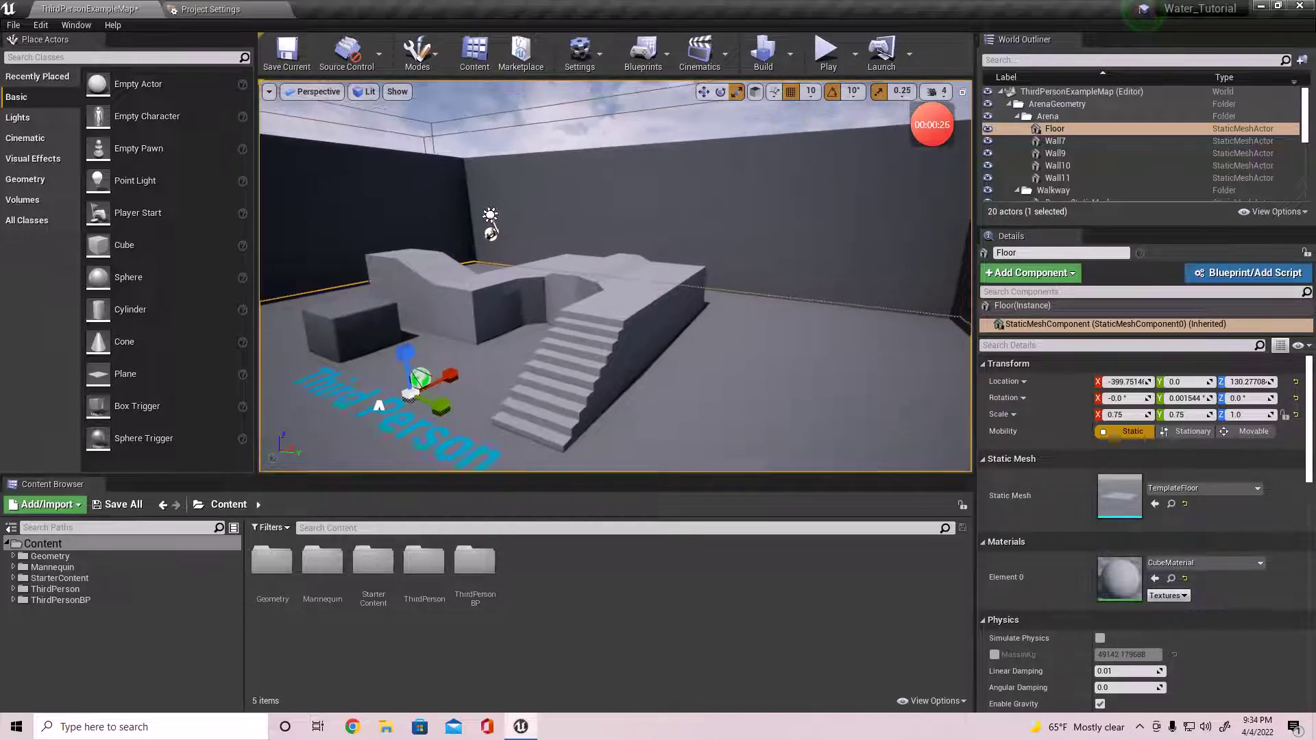
Look over the project settings filtered by "distance" and return to the level
left_click(239, 9)
type("distance")
key("BackSpace")
key("BackSpace")
key("BackSpace")
key("BackSpace")
key("BackSpace")
key("BackSpace")
key("BackSpace")
key("BackSpace")
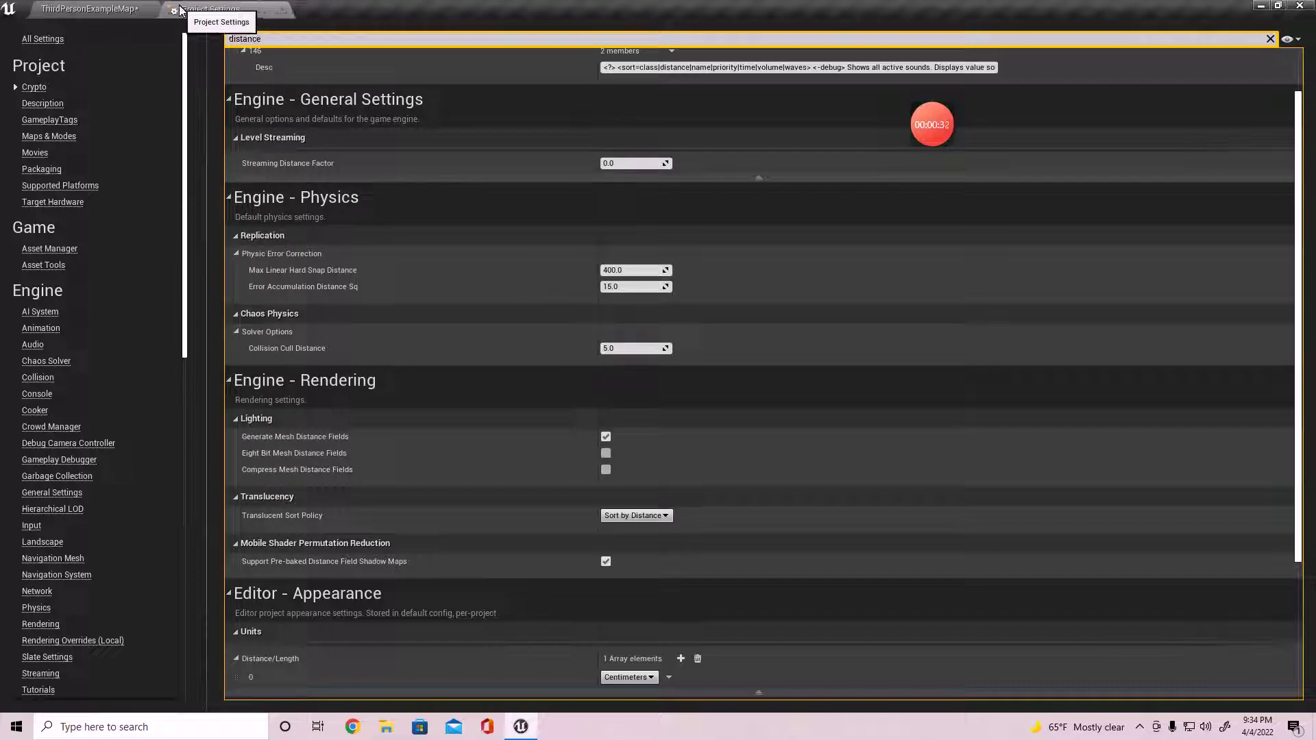
left_click(92, 8)
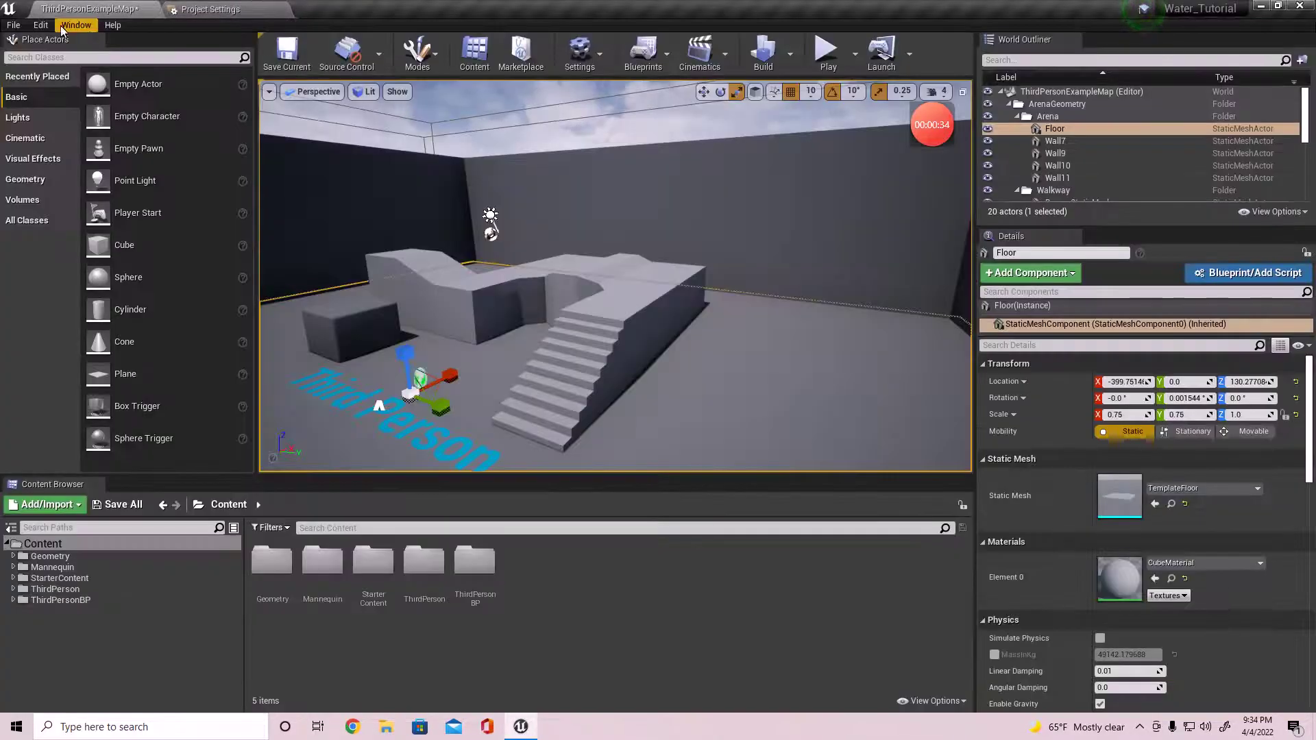
Enable Generate Mesh Distance Fields in the project's rendering settings and return to the level
left_click(40, 25)
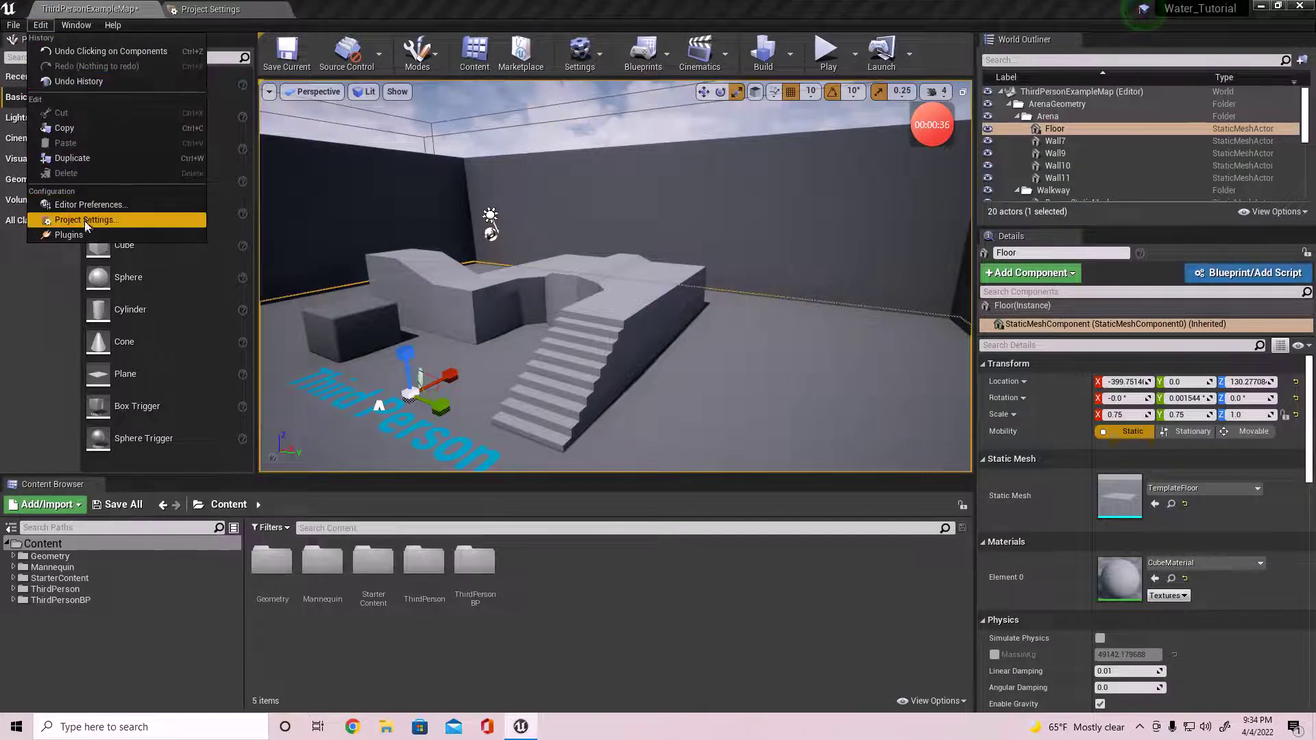
left_click(243, 10)
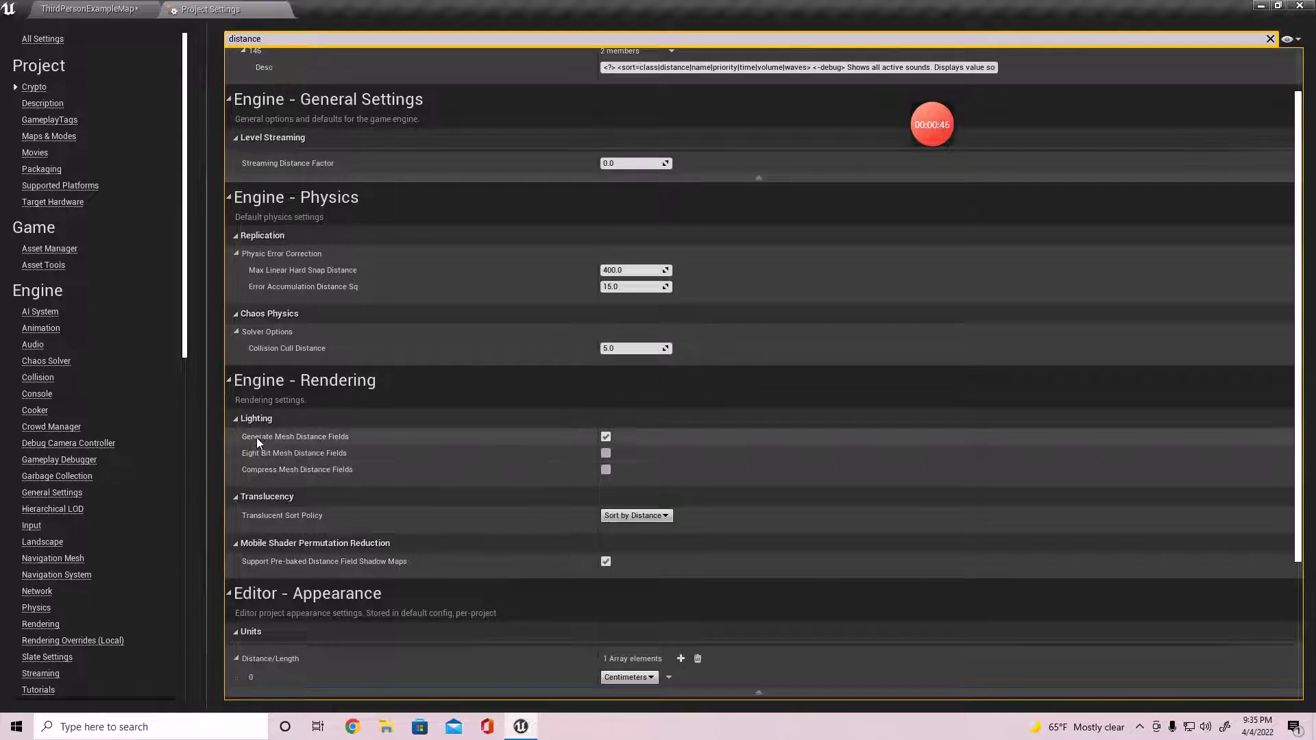
mouse_move(255, 437)
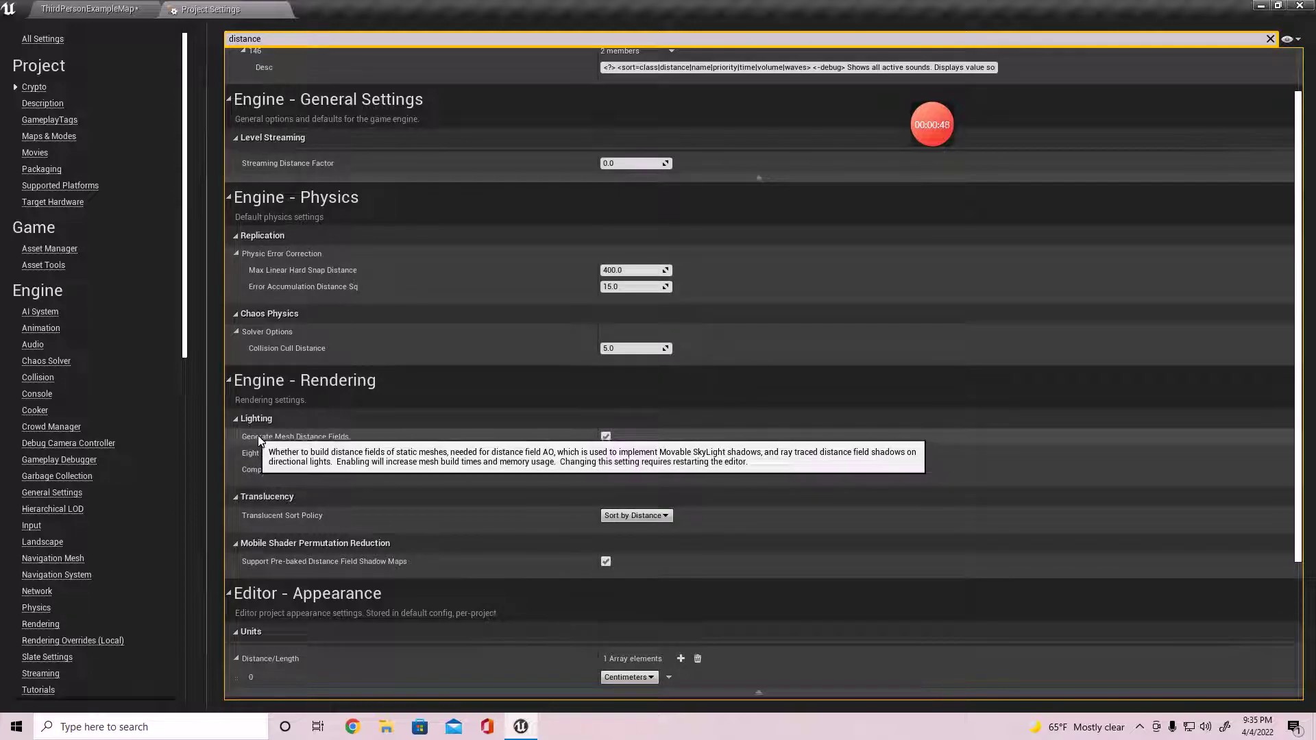
left_click(606, 437)
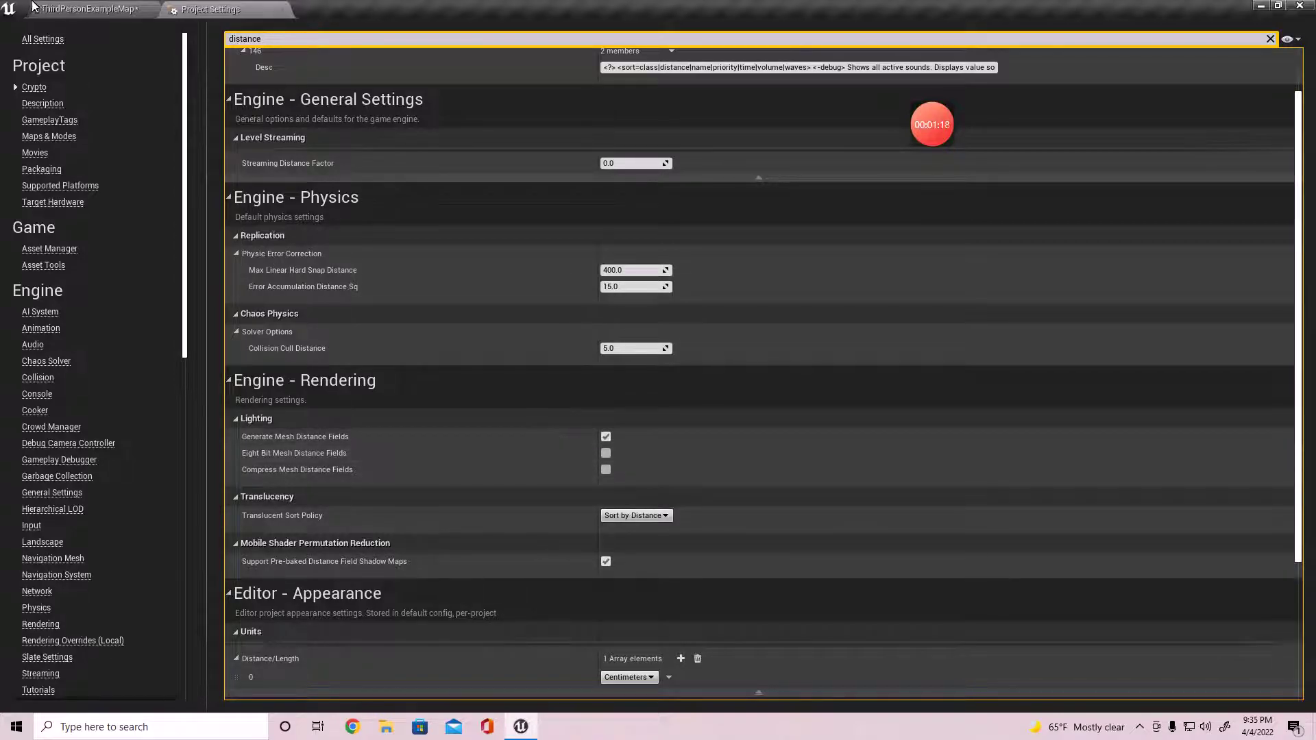
left_click(91, 8)
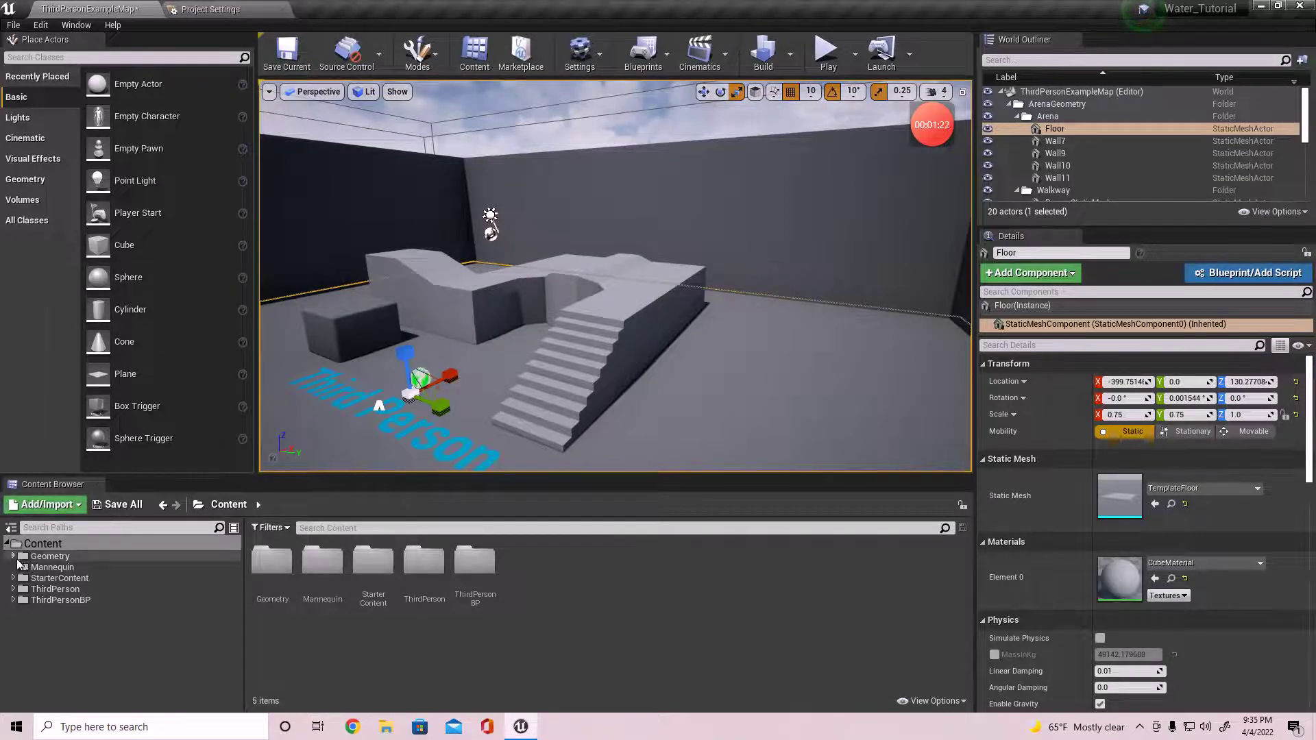
Create a new folder named Water_System in the Content folder
right_click_drag(587, 438, 470, 460)
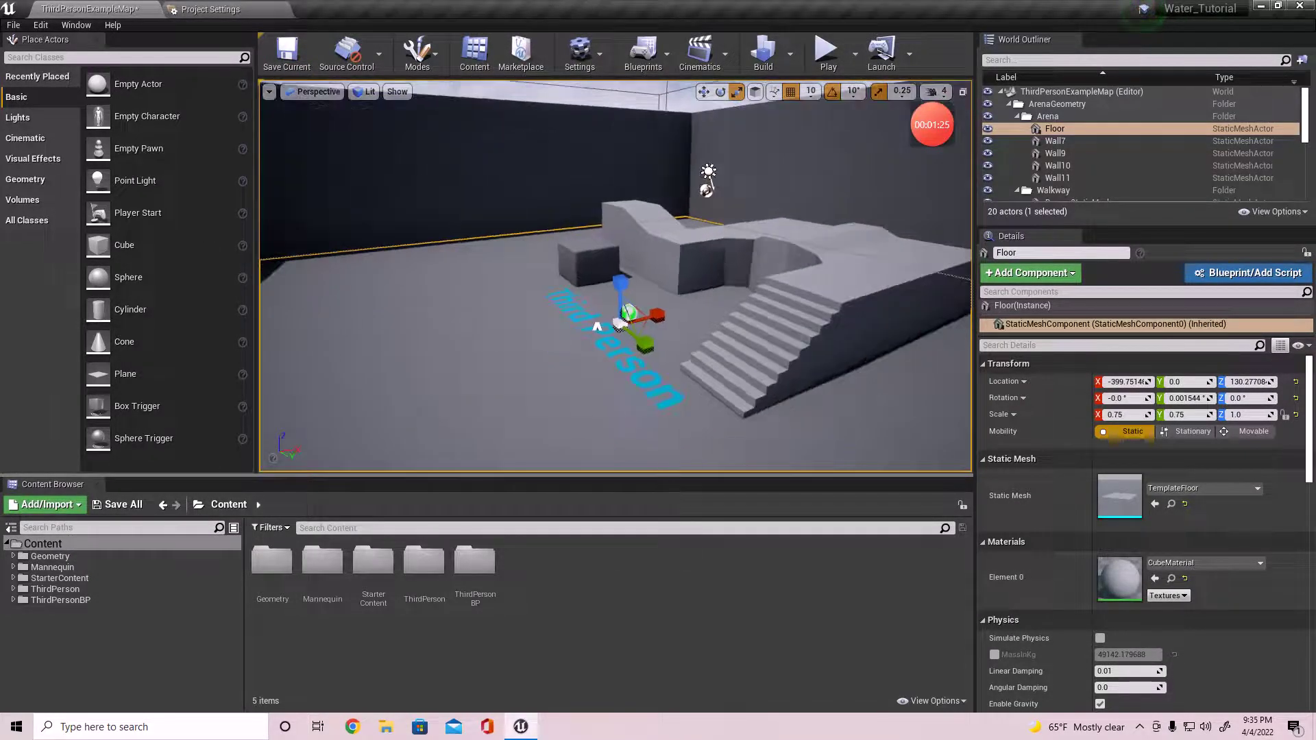
right_click(44, 544)
left_click(634, 586)
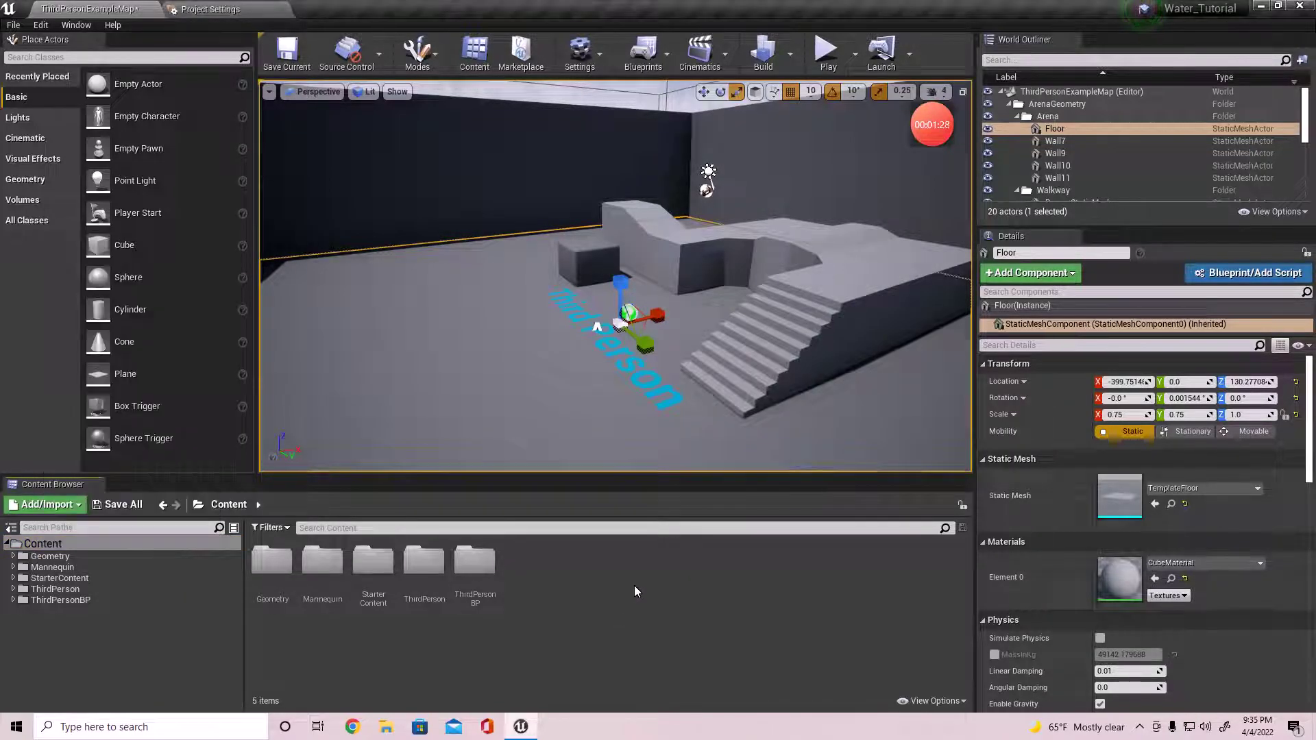
right_click(635, 584)
left_click(674, 184)
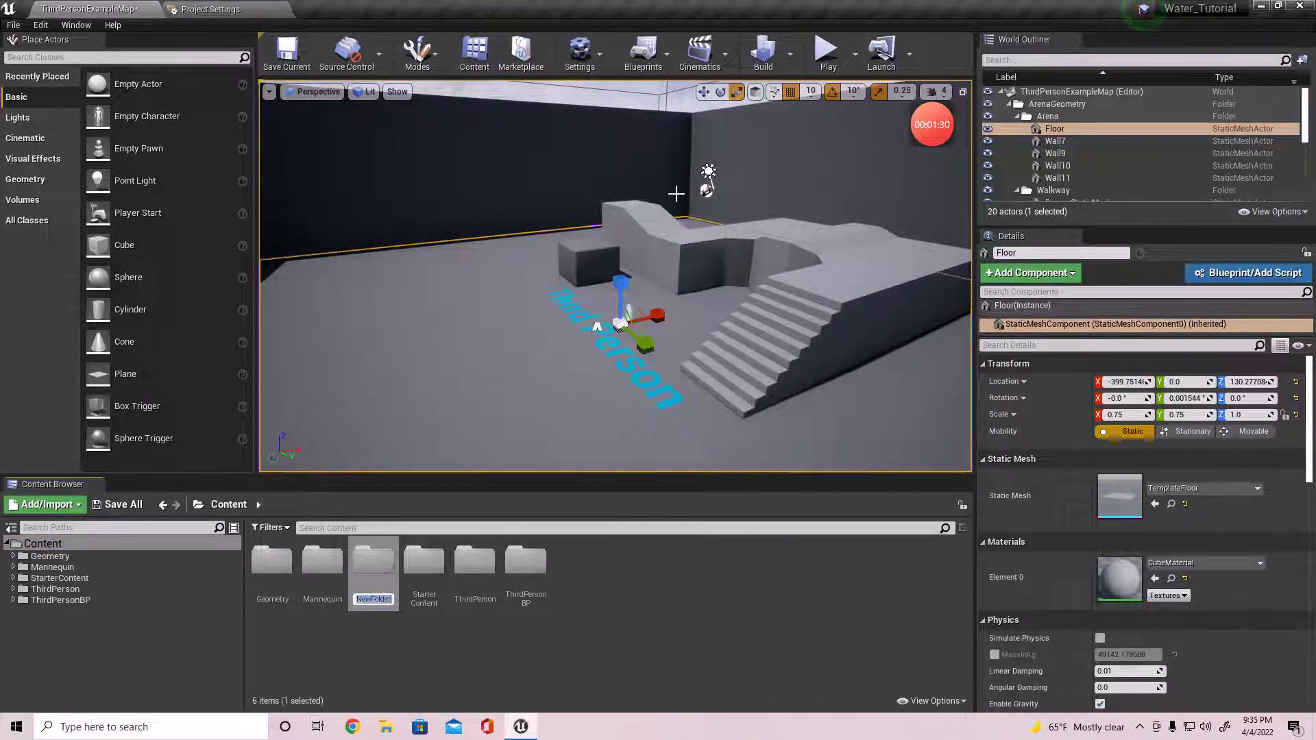
type("Wat")
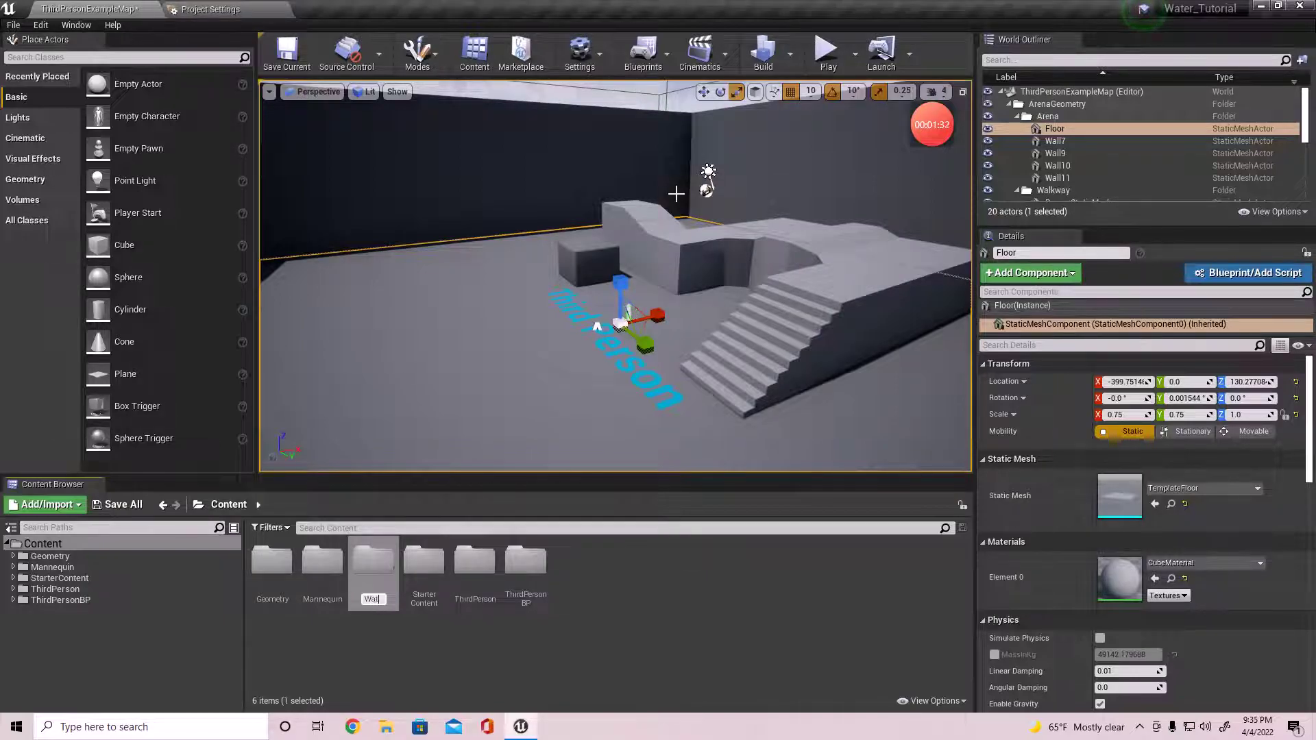
type("er_System")
key("Return")
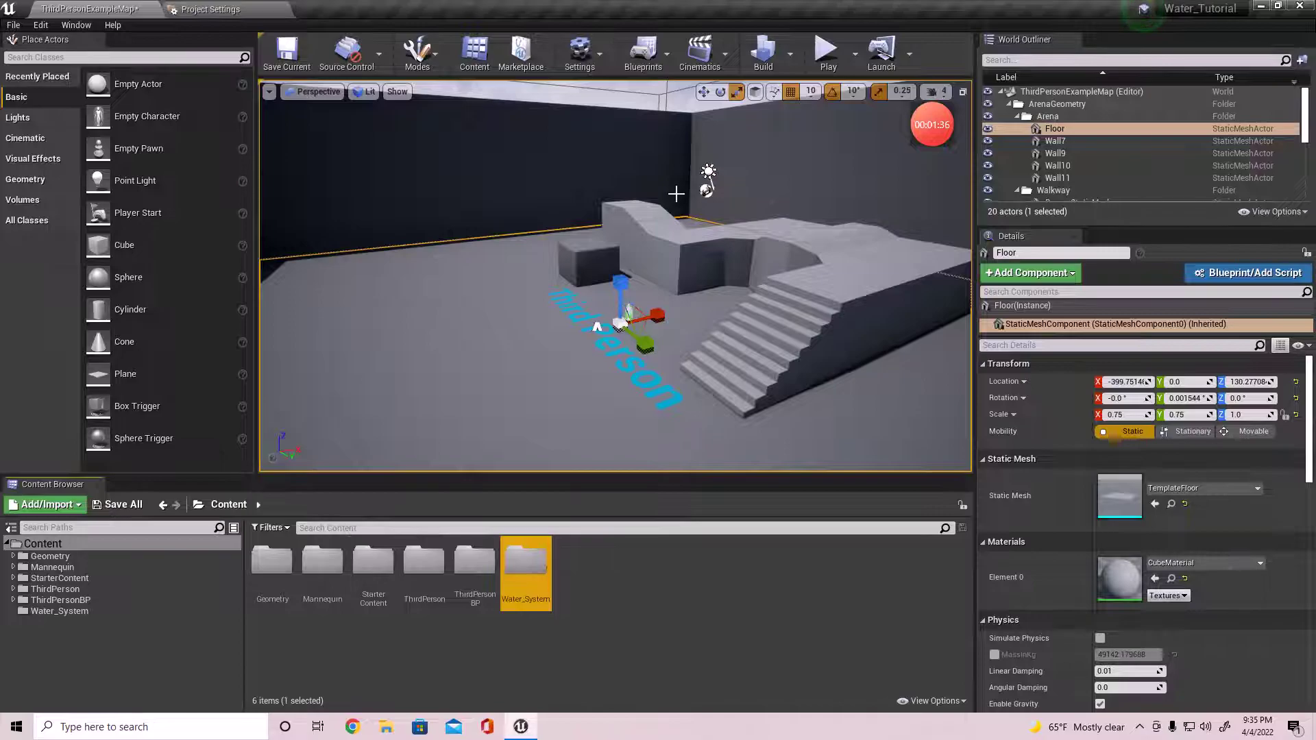
Create another folder named My_Game_Files in the Content folder
right_click(674, 600)
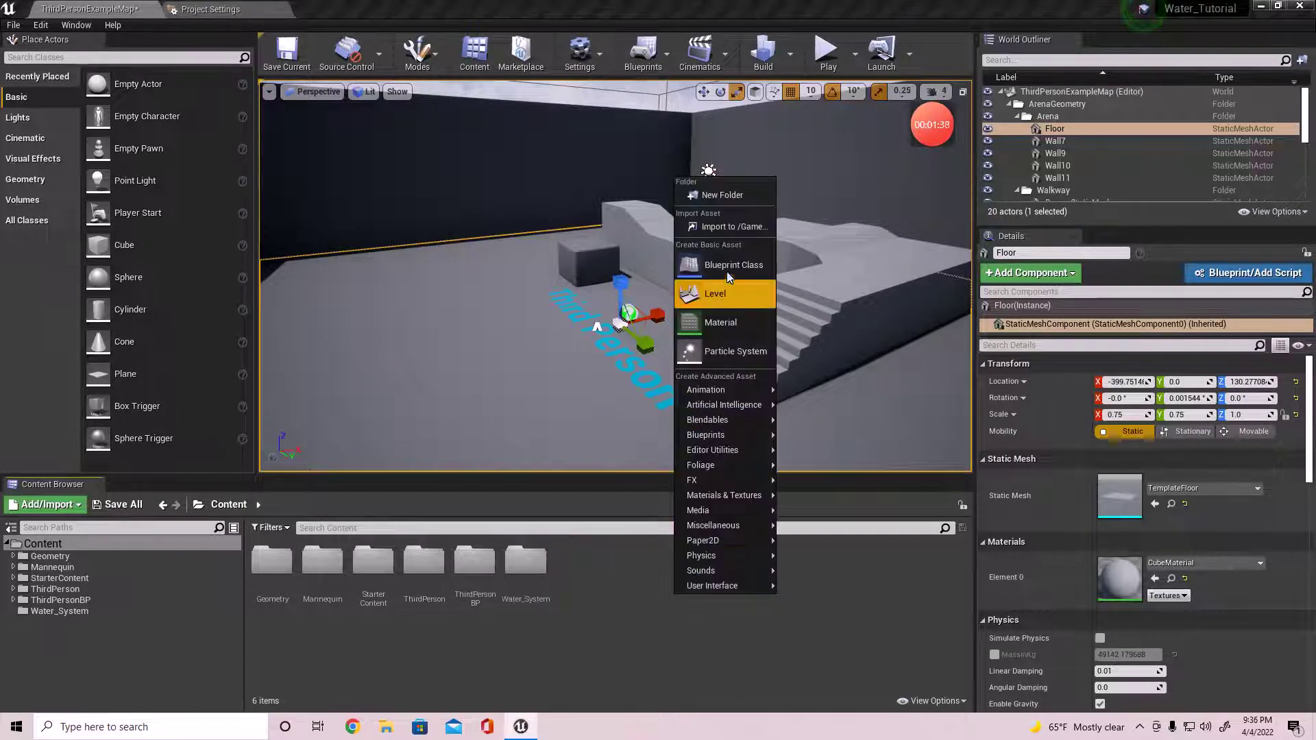
left_click(743, 194)
type("M")
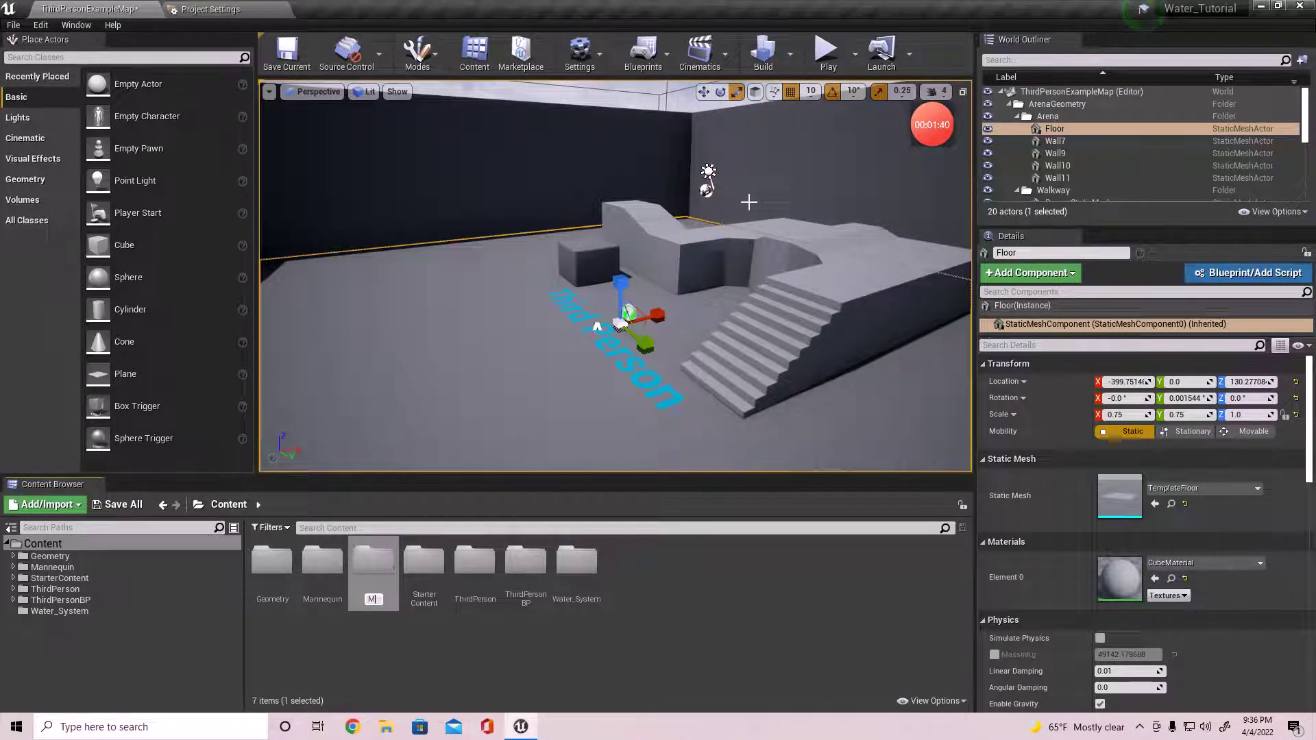
type("y_Game_Files")
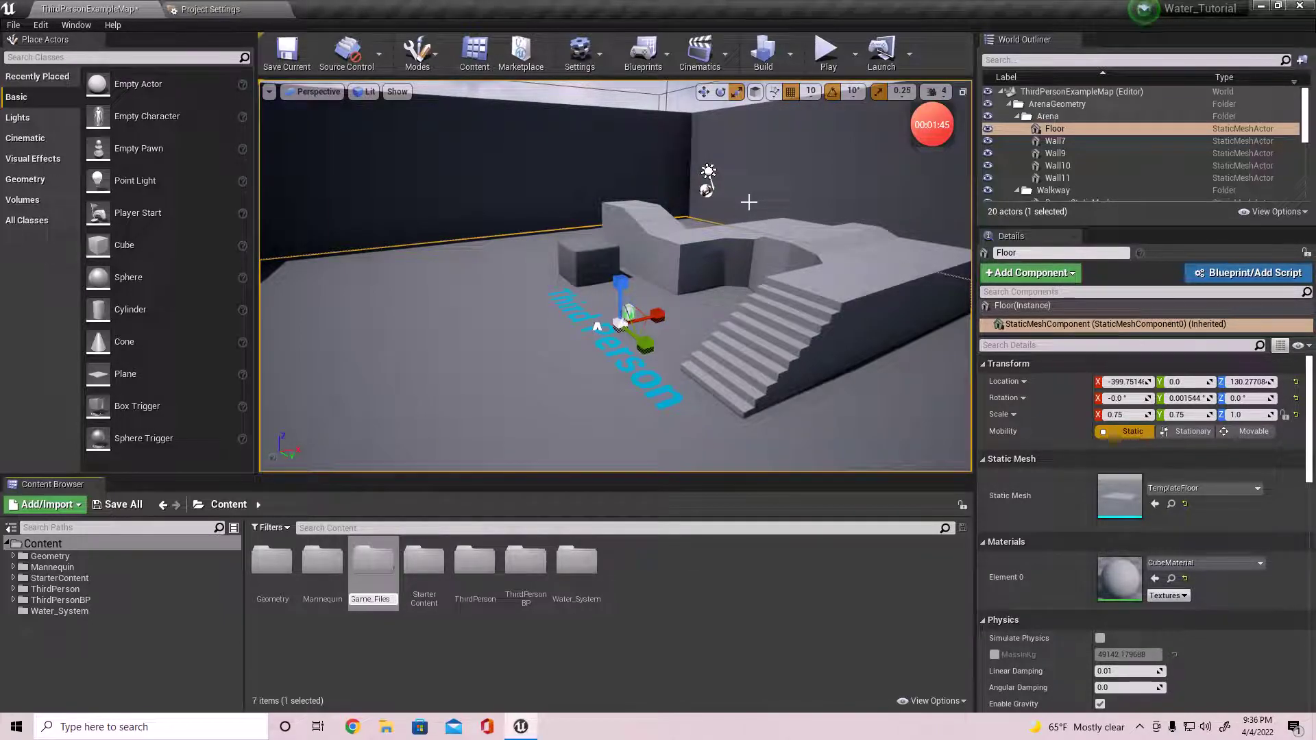
key("Return")
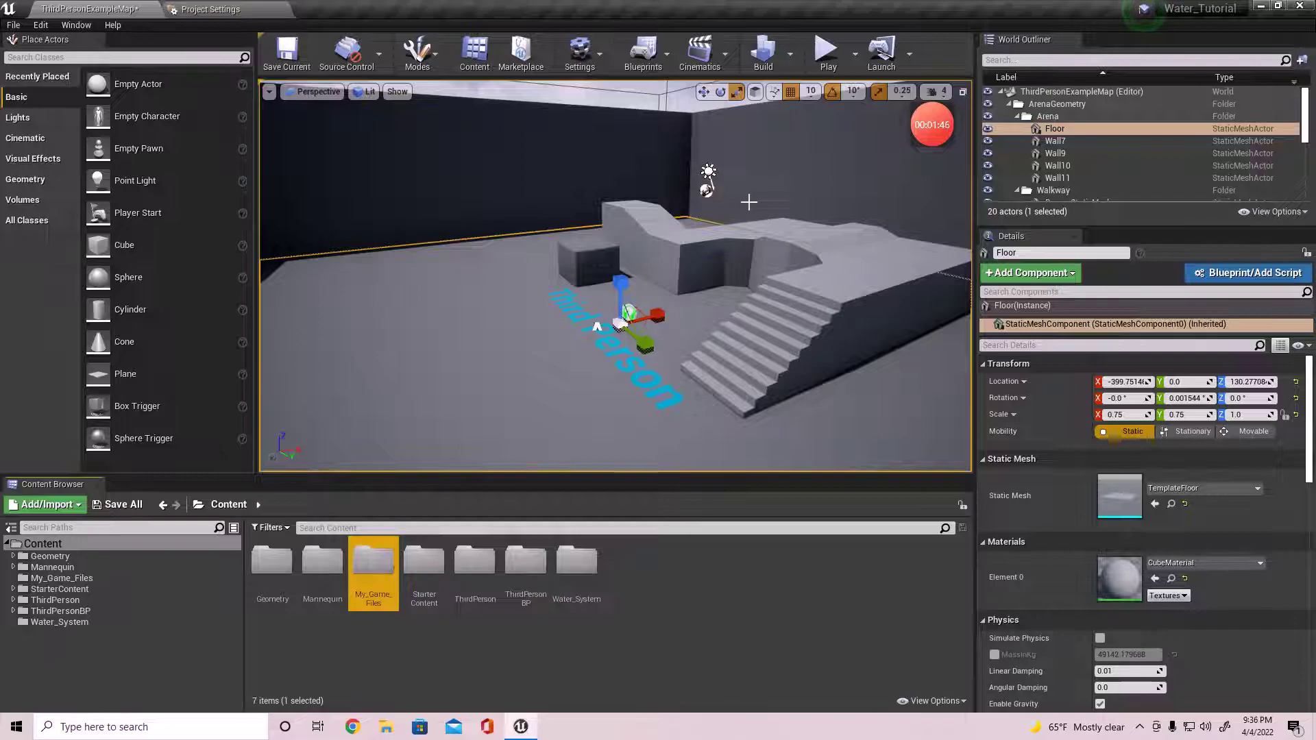
Move the Water_System folder into My_Game_Files and open My_Game_Files
left_click_drag(593, 586, 372, 592)
left_click(384, 599)
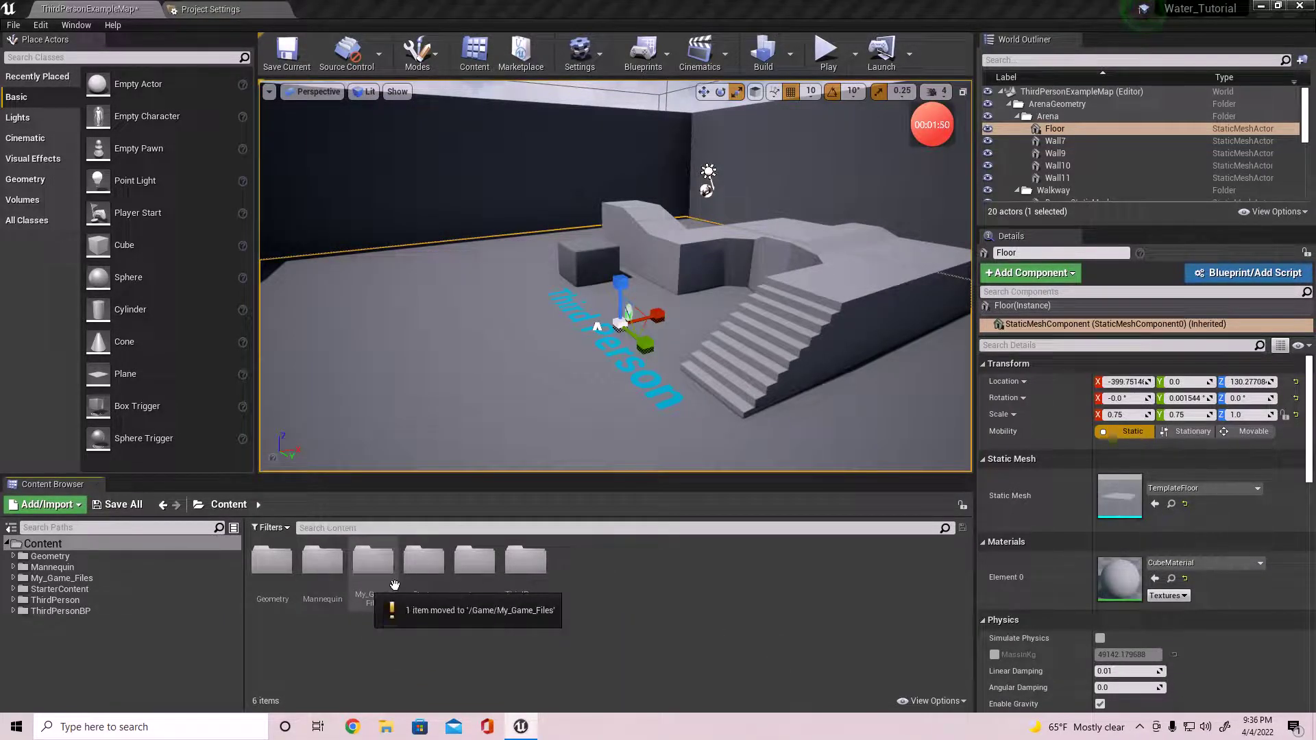
double_click(392, 573)
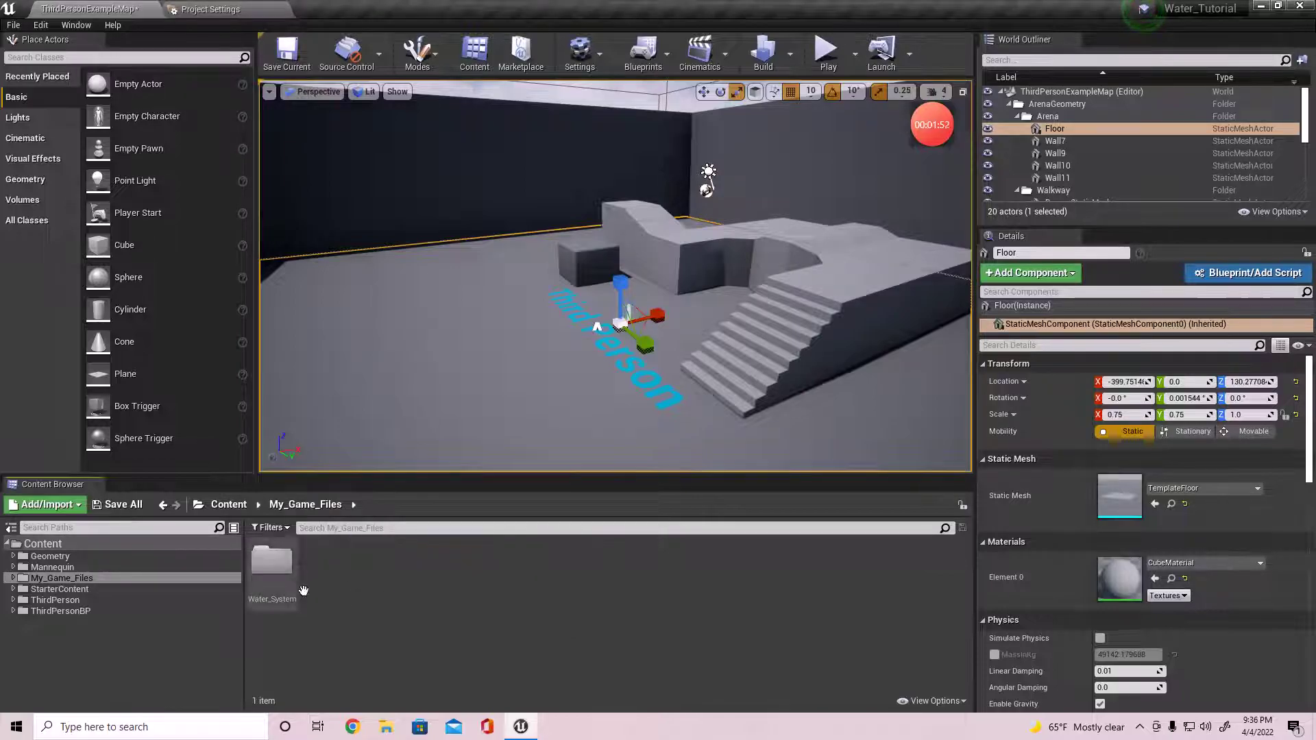
Create a folder named Materials inside the Water_System folder
double_click(277, 565)
right_click(330, 582)
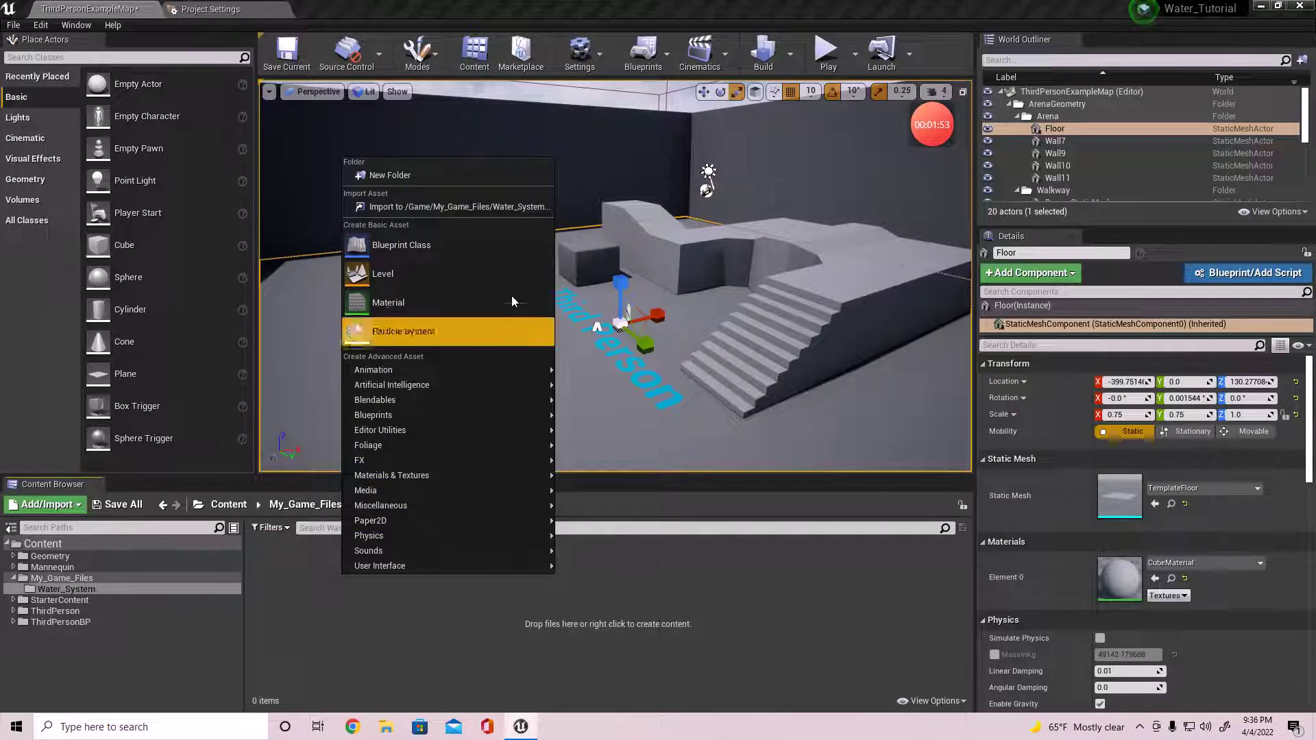
left_click(442, 180)
type("Materials")
key("Return")
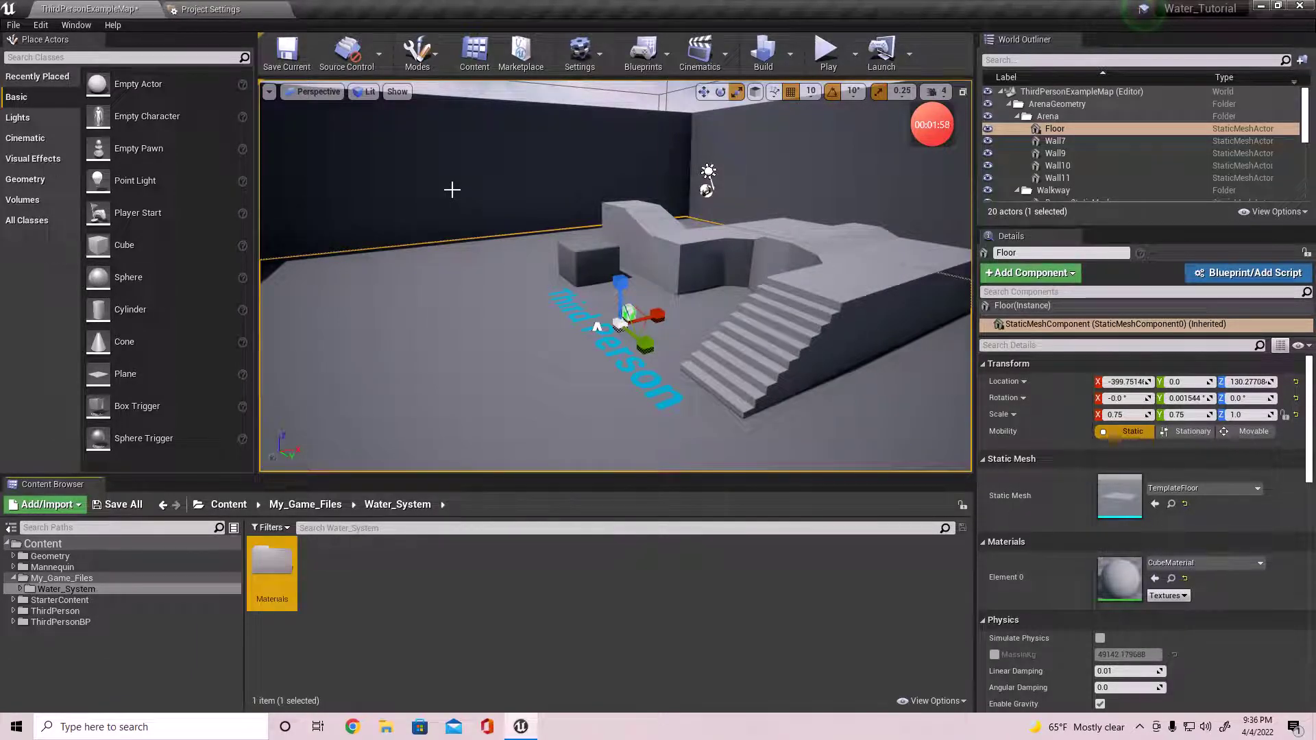
Create a material named Water_System in the Materials folder and make a material instance from it
double_click(271, 583)
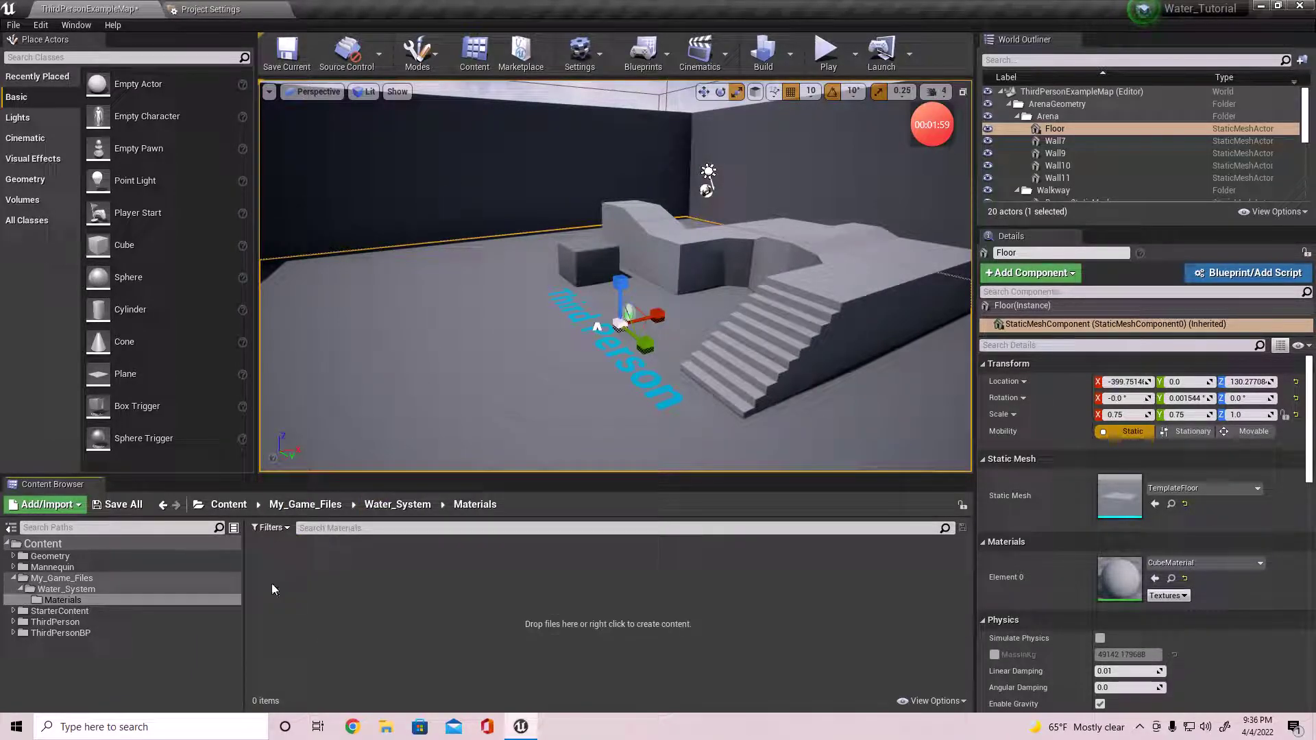
right_click(321, 591)
left_click(483, 326)
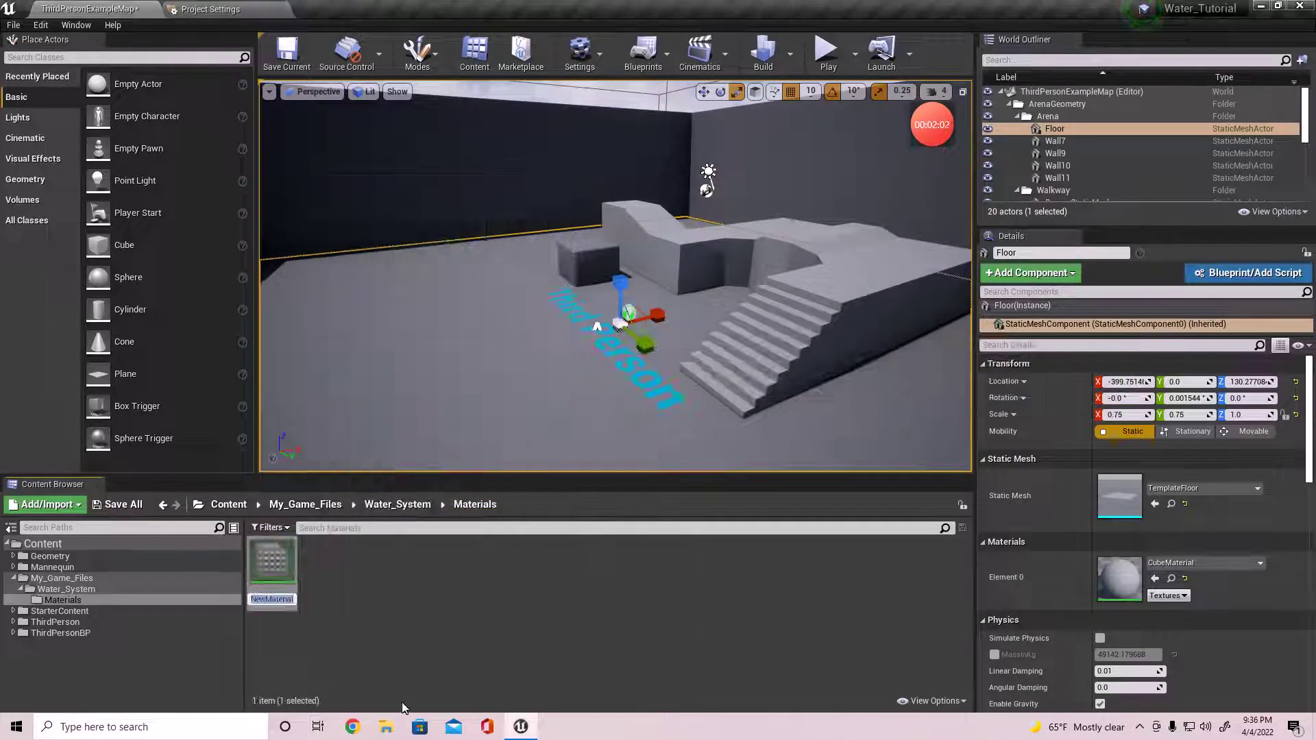
type("Water_")
type("Sys")
type("tem")
key("Return")
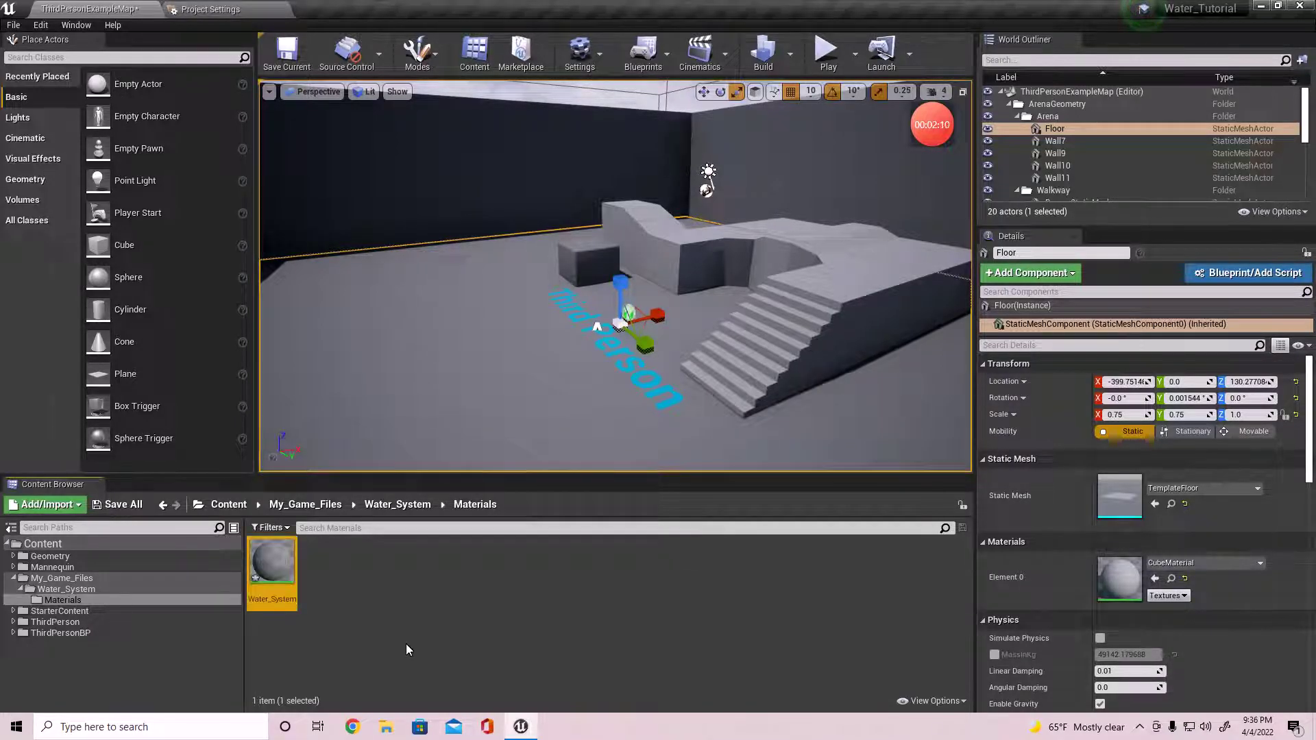
right_click(271, 574)
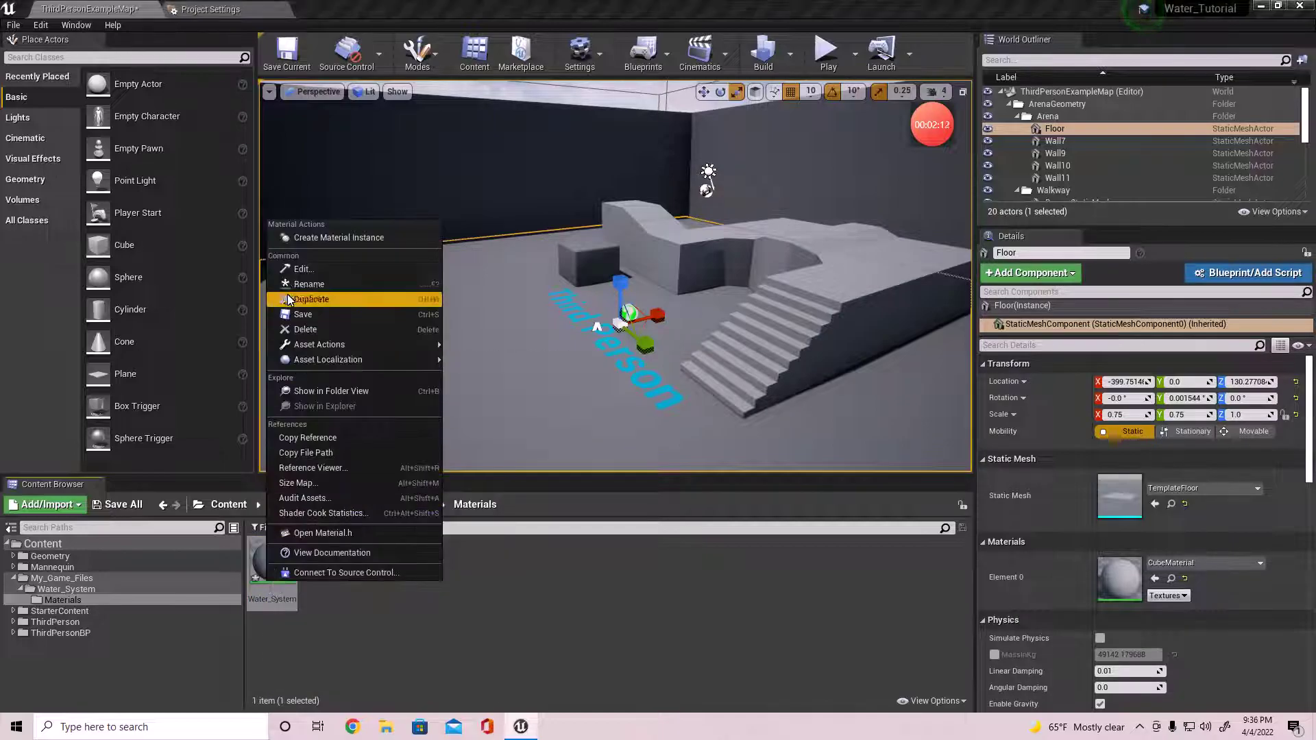
left_click(315, 238)
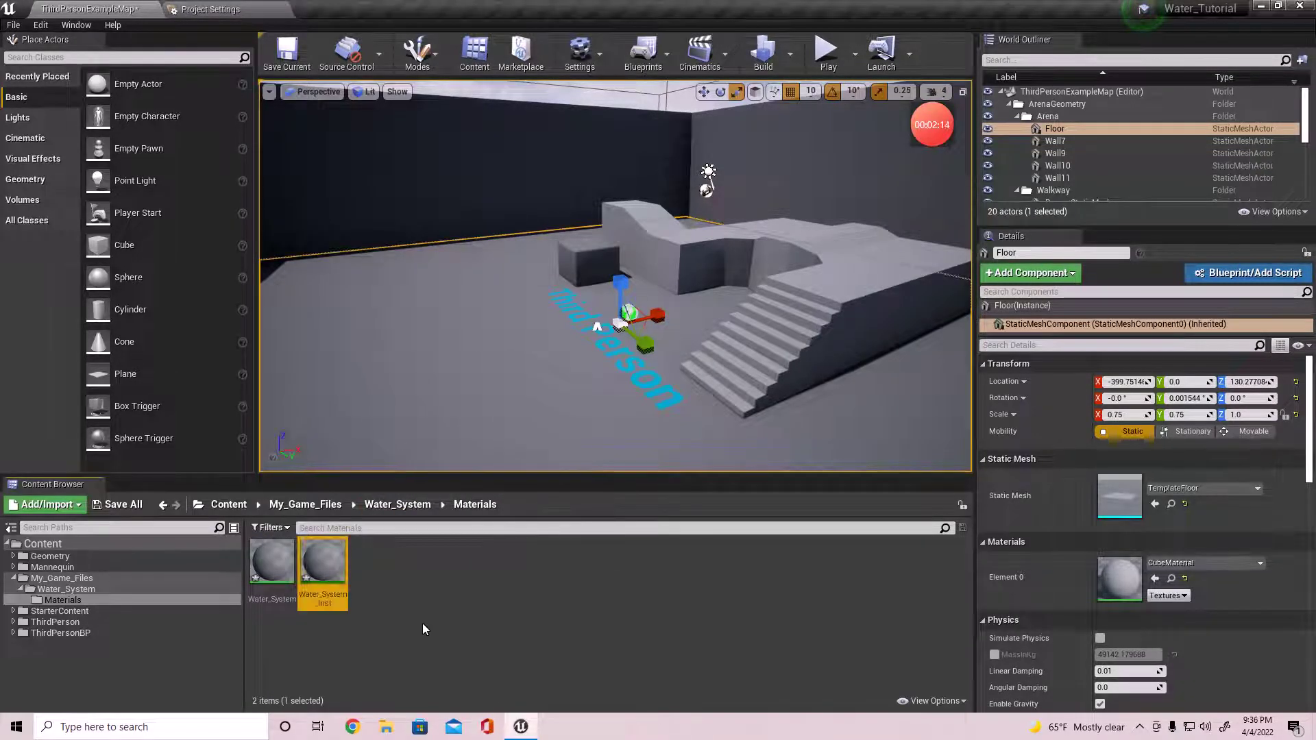
Open the Water_System material for editing and add a Constant3Vector node to the left of the main material node
double_click(281, 568)
right_click_drag(387, 436, 481, 520)
right_click_drag(546, 455, 614, 496)
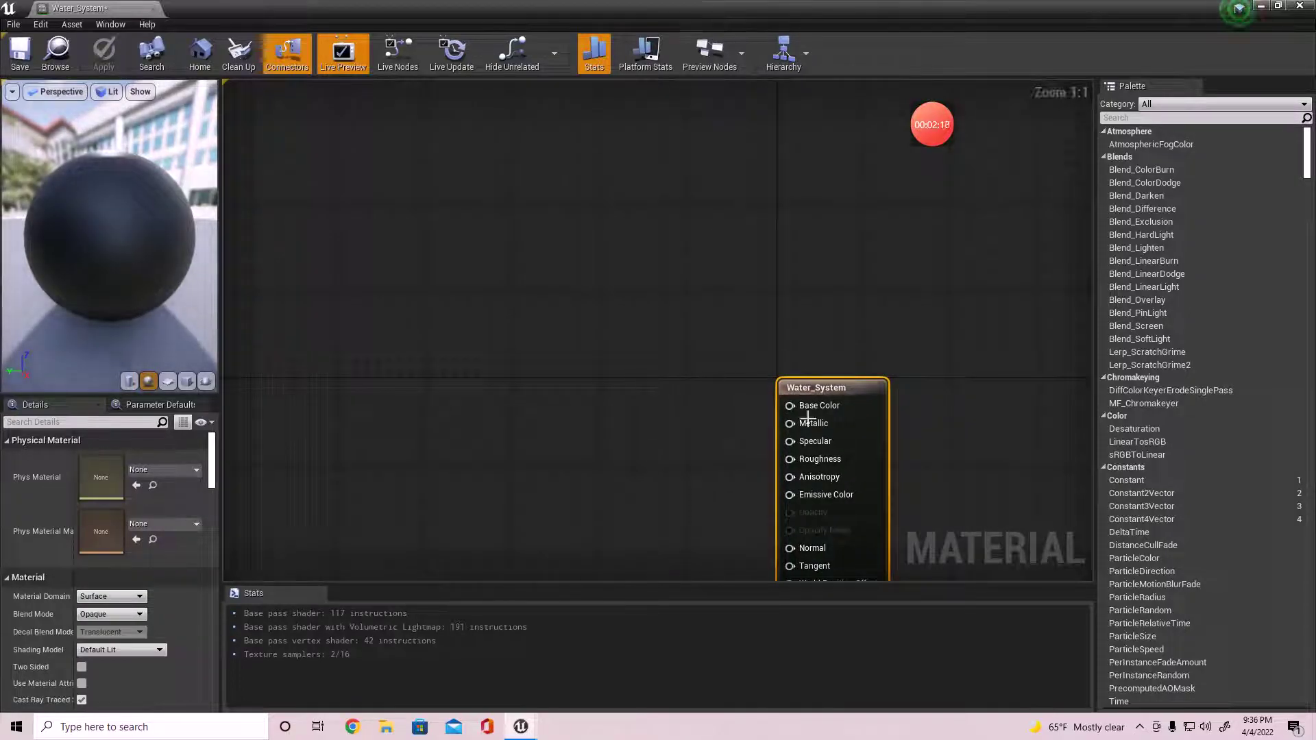
right_click_drag(738, 414, 697, 443)
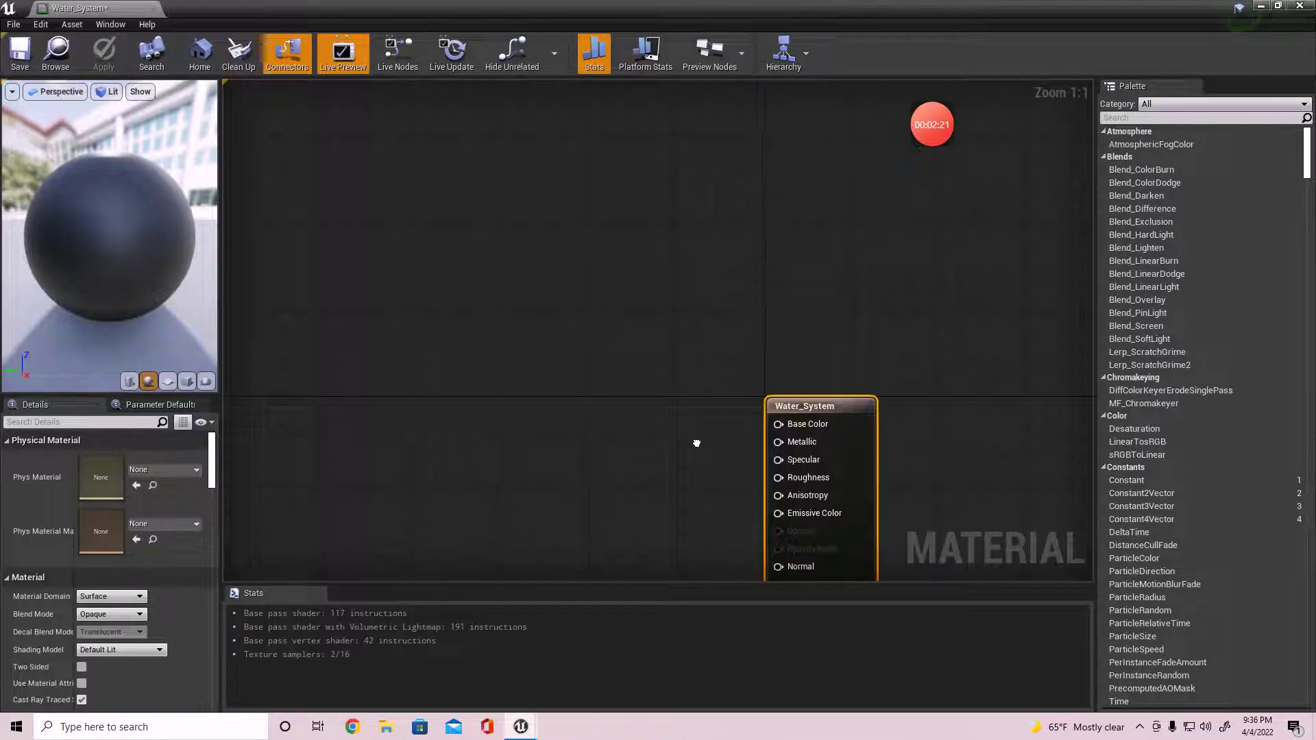
left_click(617, 400)
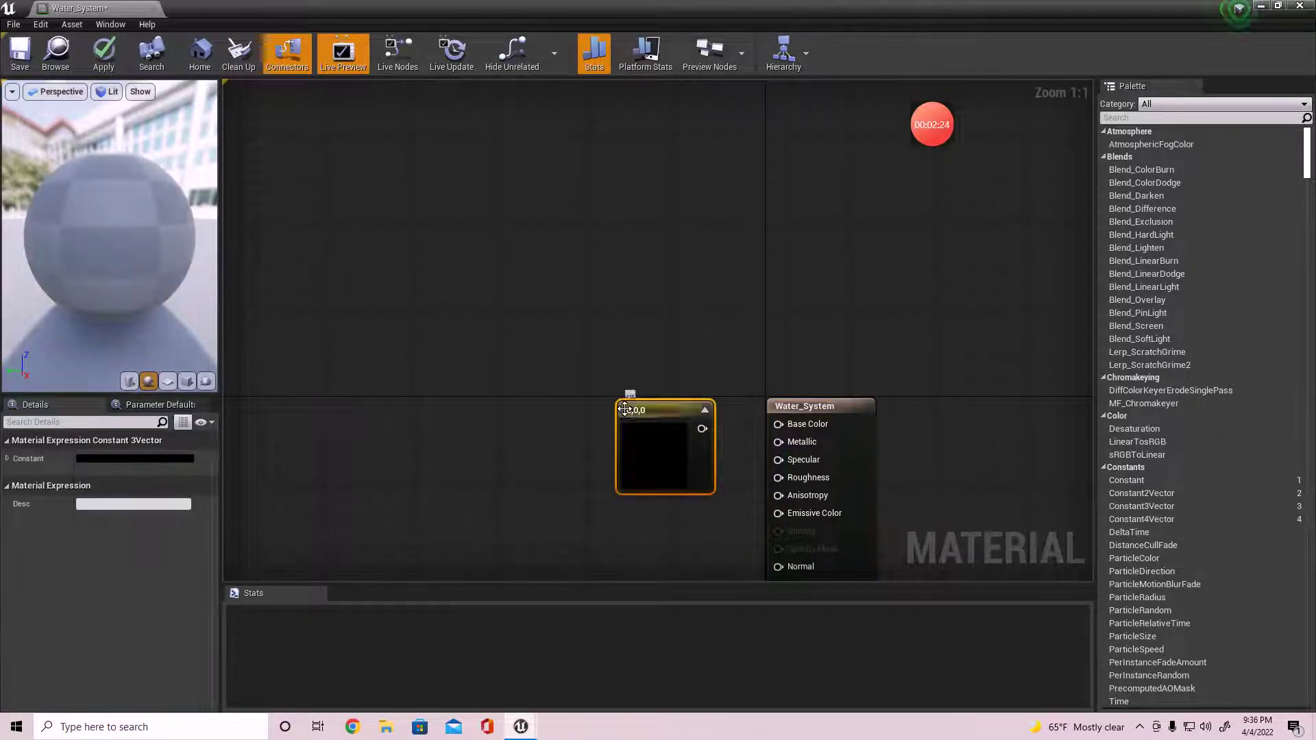
left_click_drag(629, 422, 599, 365)
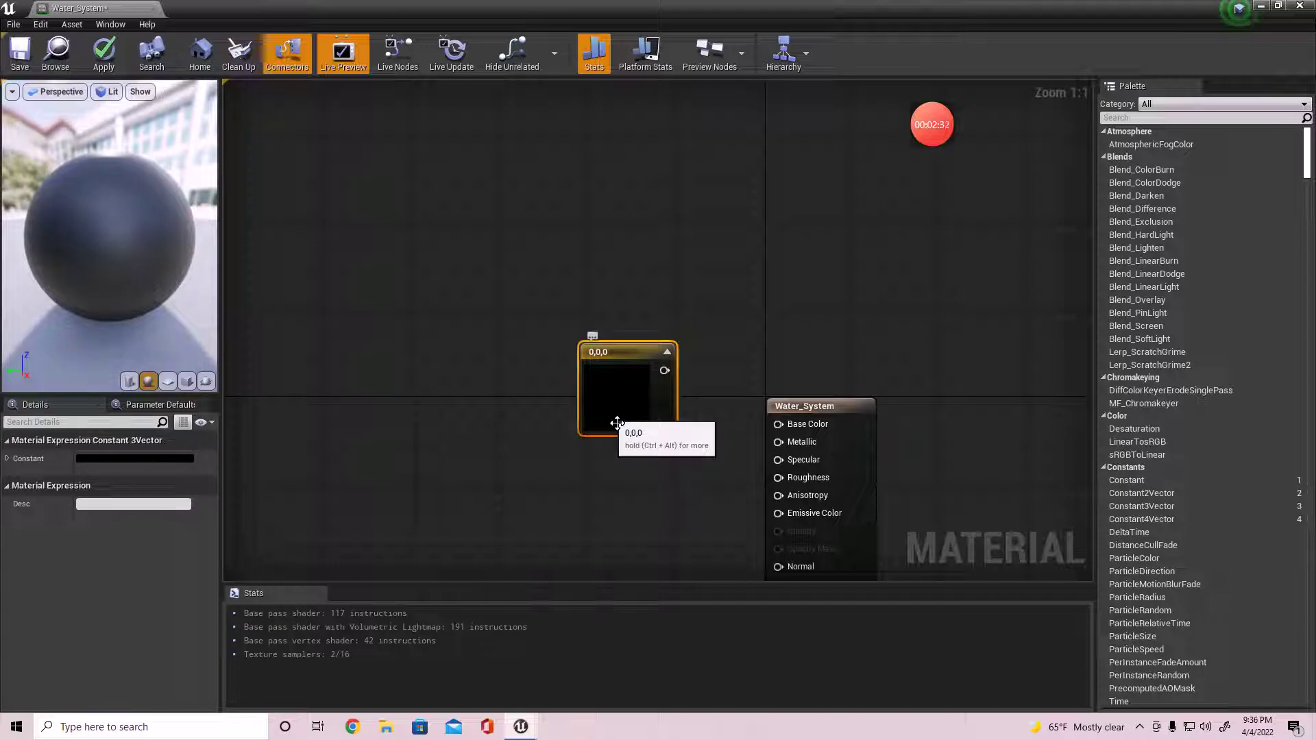
key("ctrl+v")
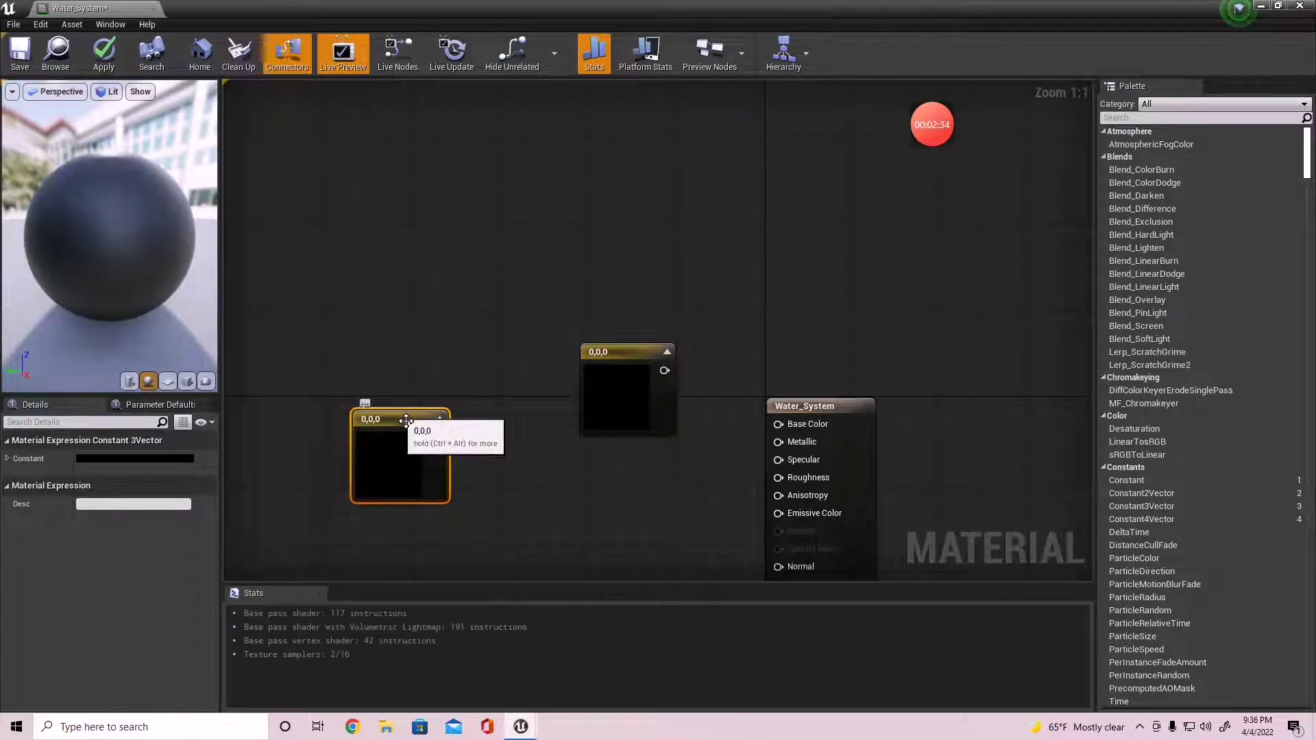
key("Delete")
right_click(387, 411)
type("constant")
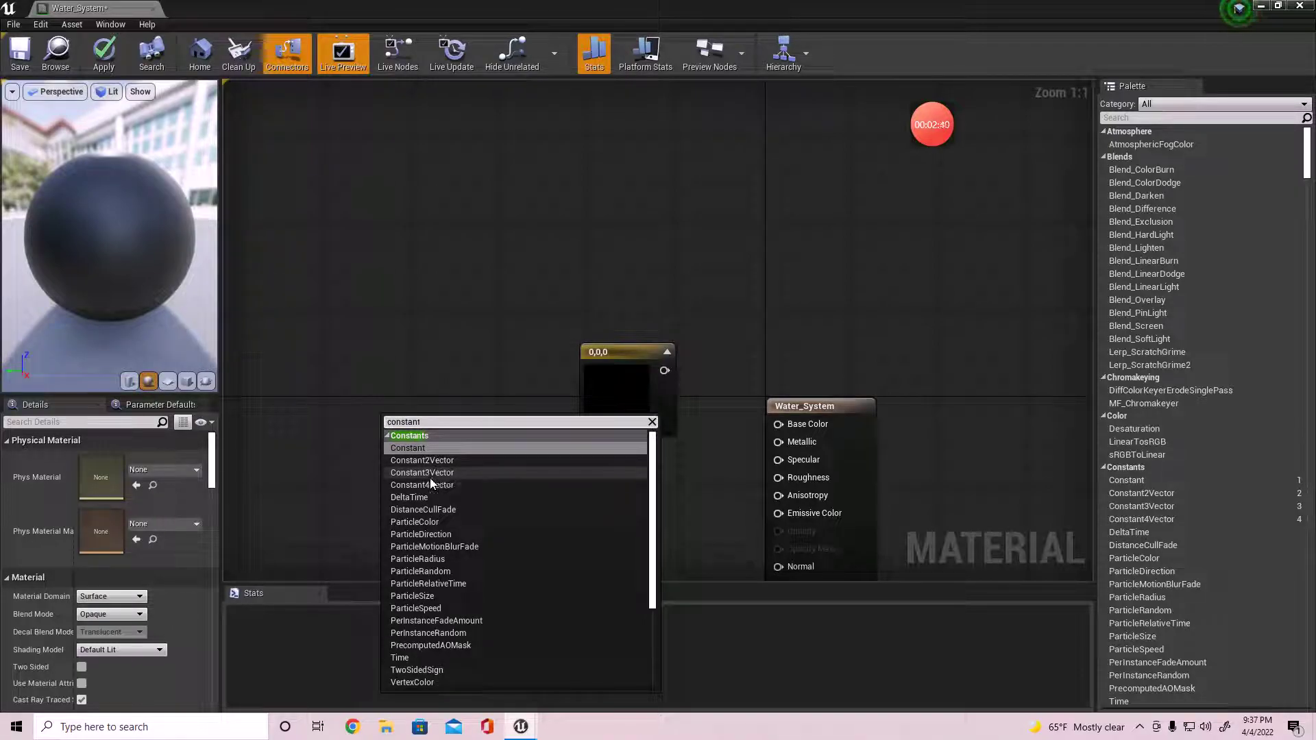
left_click(465, 365)
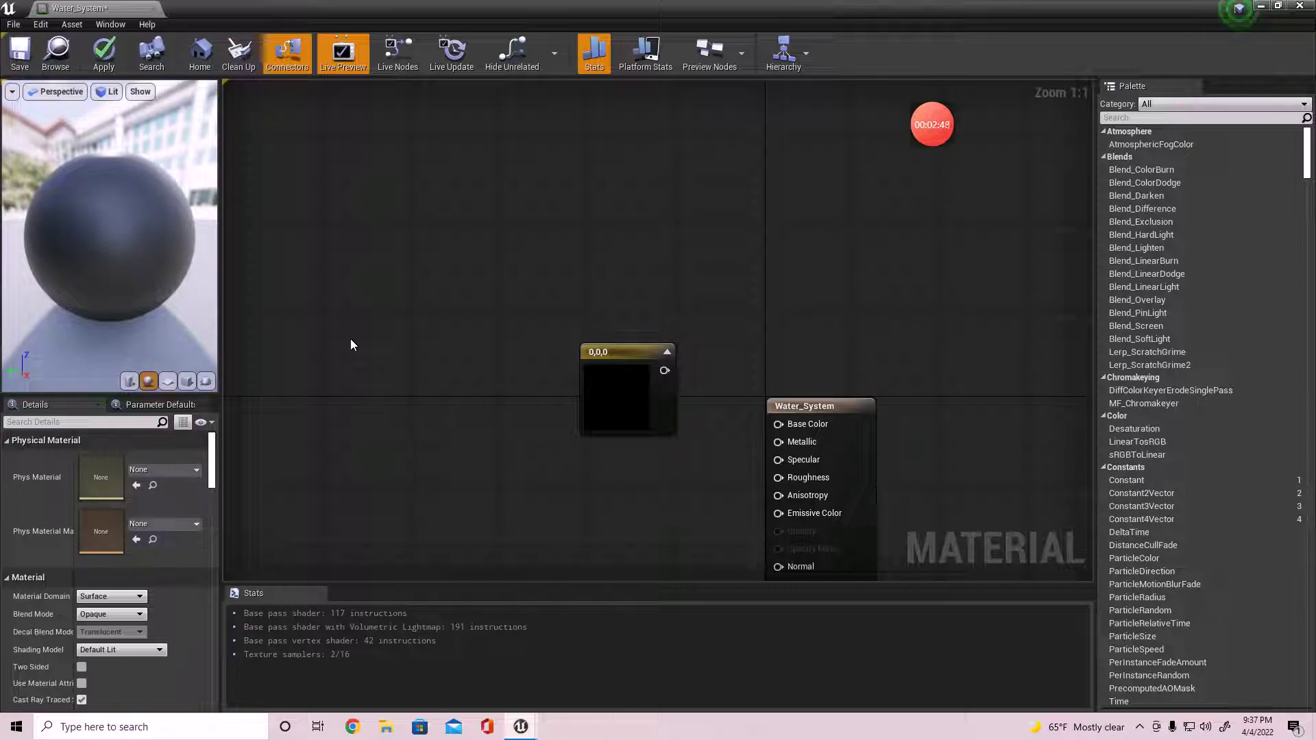
Add a Constant node and, below it, a Constant2Vector node to the left of the Constant3Vector node
left_click(331, 318)
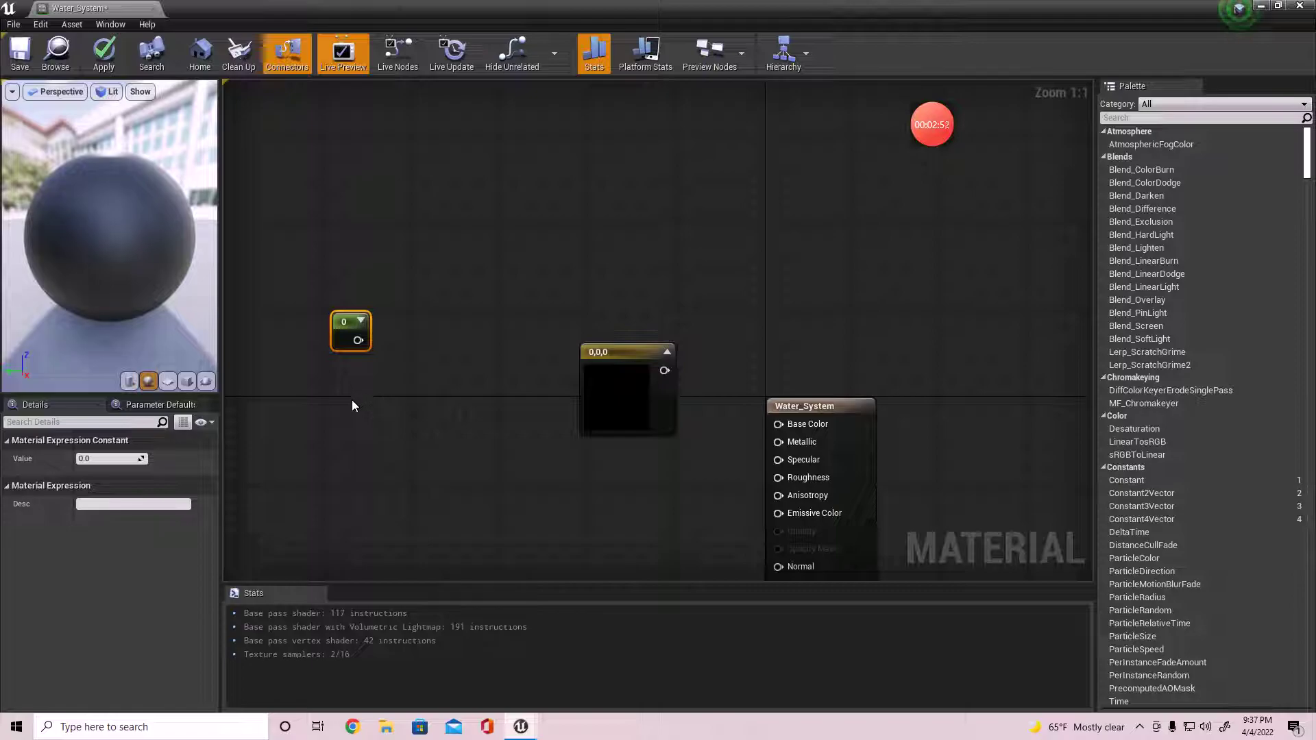
left_click(351, 395)
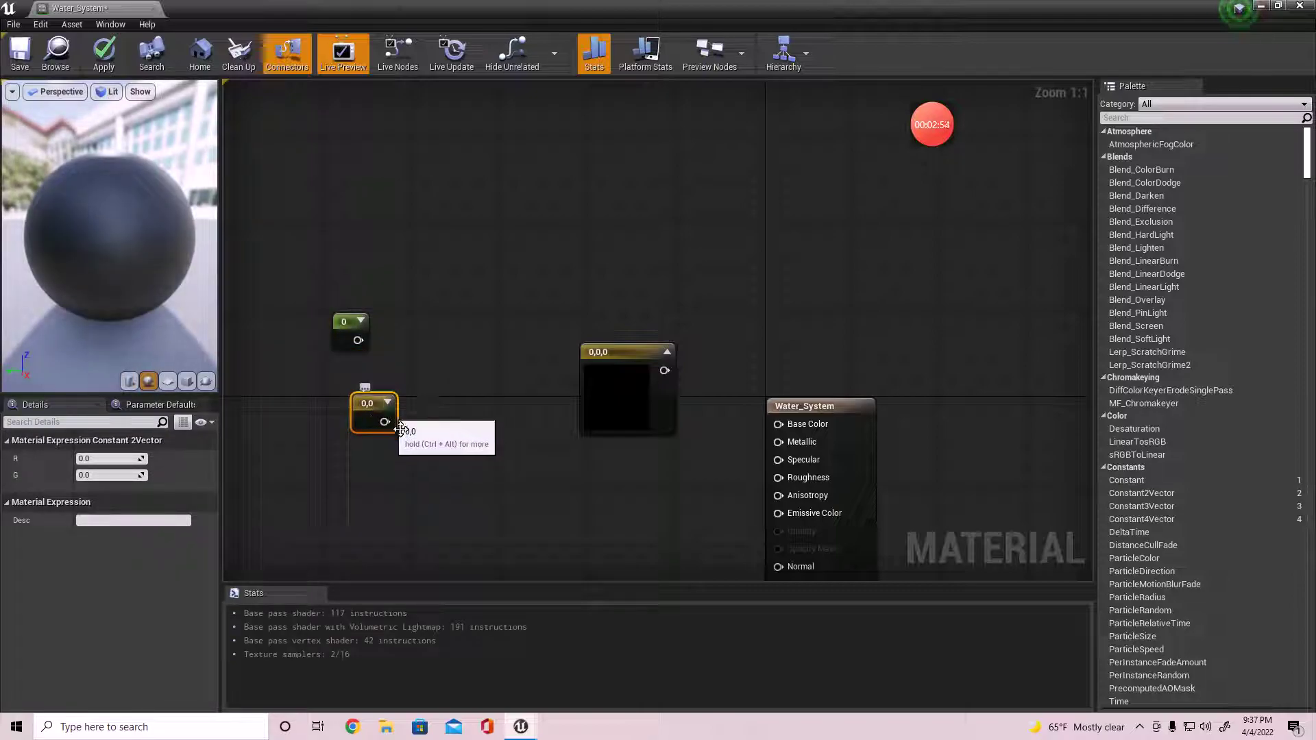
Place another Constant3Vector below the Constant2Vector, and delete it together with the Constant and Constant2Vector nodes
left_click(397, 474)
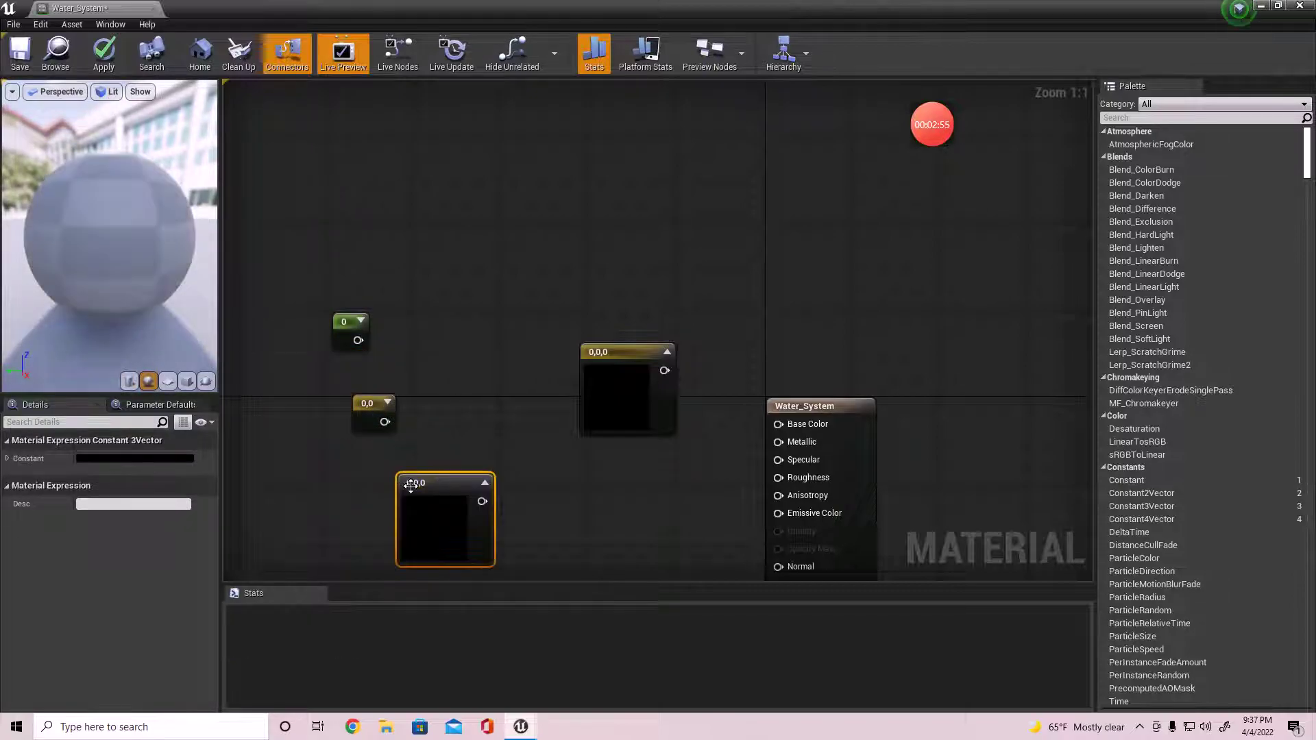
left_click(598, 504)
right_click_drag(619, 483, 585, 320)
left_click_drag(506, 466, 582, 403)
key("Delete")
left_click_drag(303, 396, 393, 142)
key("Delete")
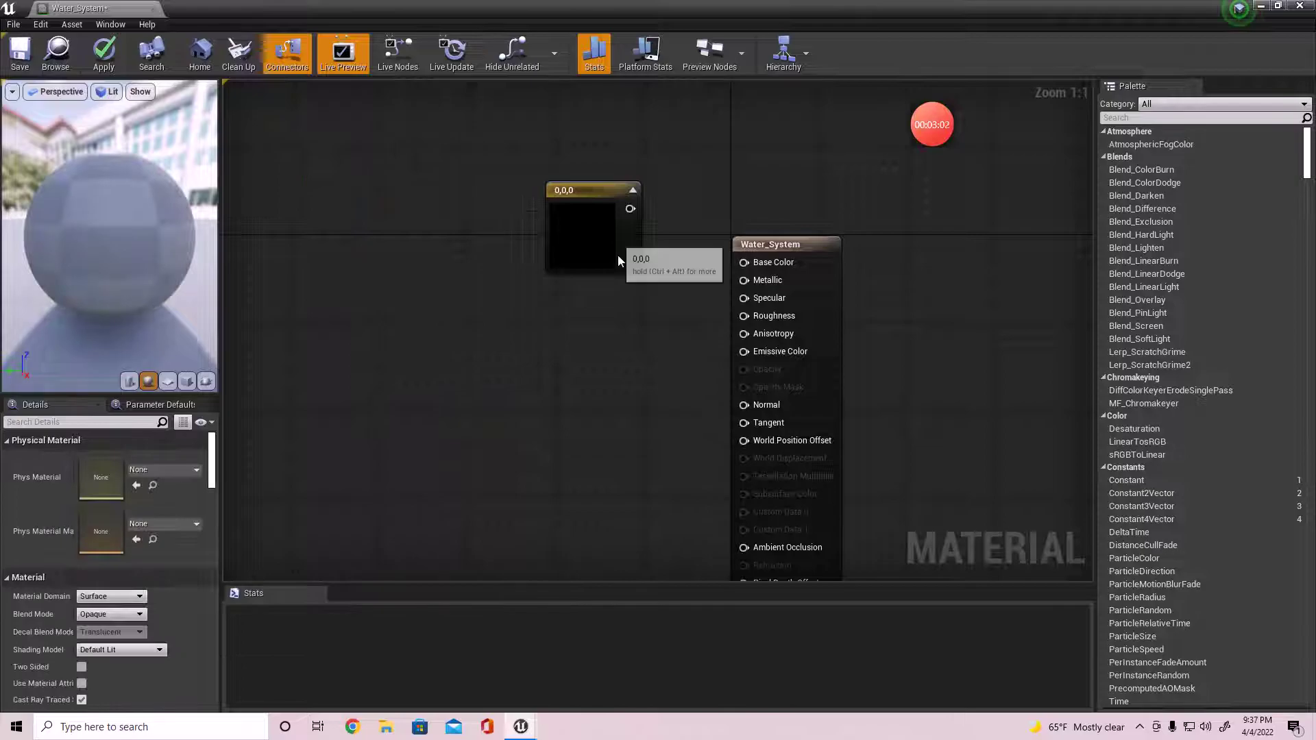
Connect the remaining Constant3Vector's output to the Base Color input of the Water_System material node
right_click_drag(618, 255, 571, 309)
left_click_drag(582, 263, 723, 322)
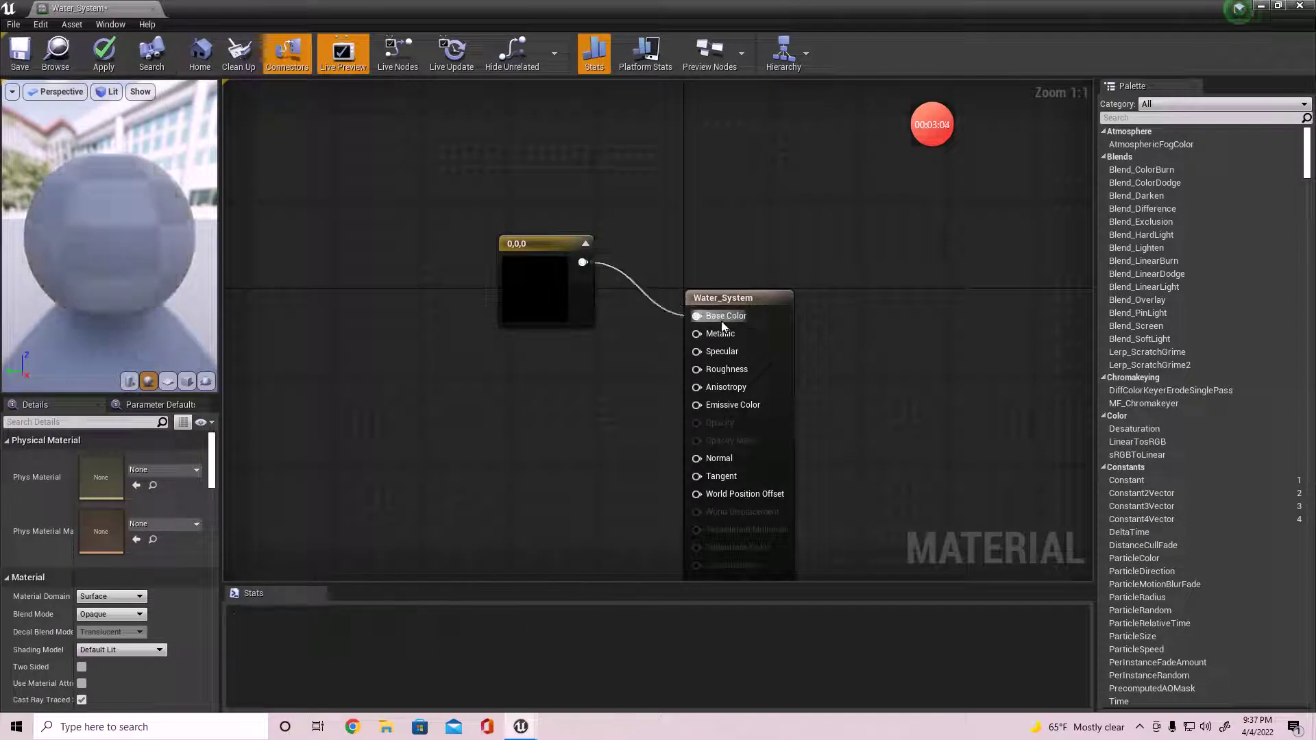
scroll(97, 644, "down", 5)
scroll(111, 644, "down", 3)
Set the Constant3Vector's colour to a light blue with R about 0.123, G about 0.321 and B 1.0
double_click(548, 281)
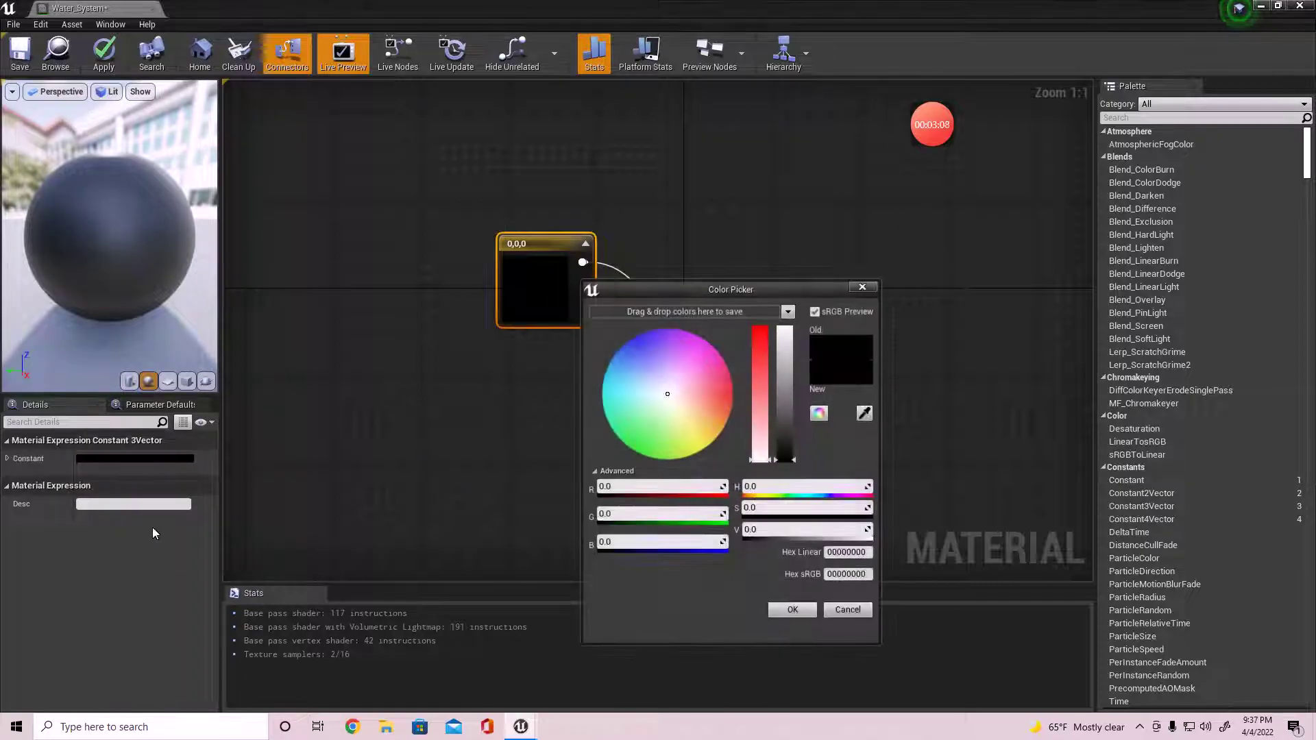
left_click_drag(672, 406, 625, 371)
left_click_drag(785, 365, 764, 309)
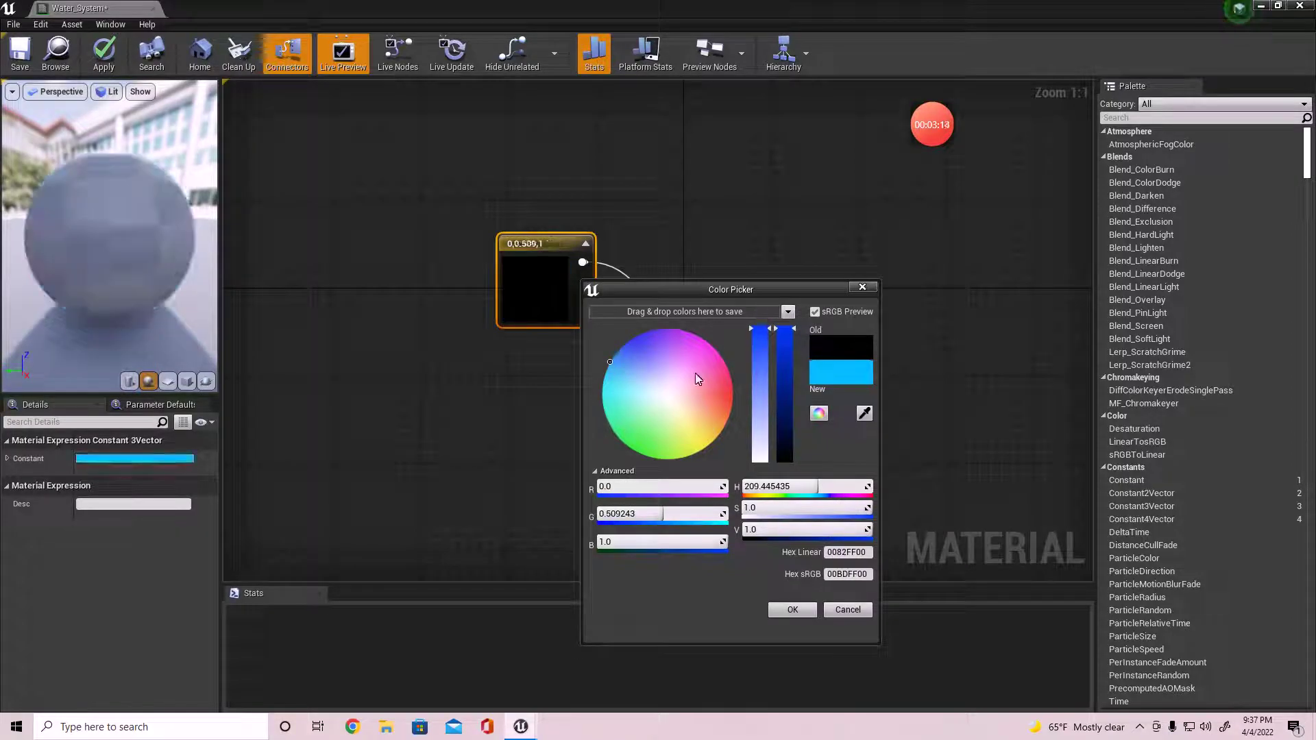
left_click_drag(624, 368, 627, 352)
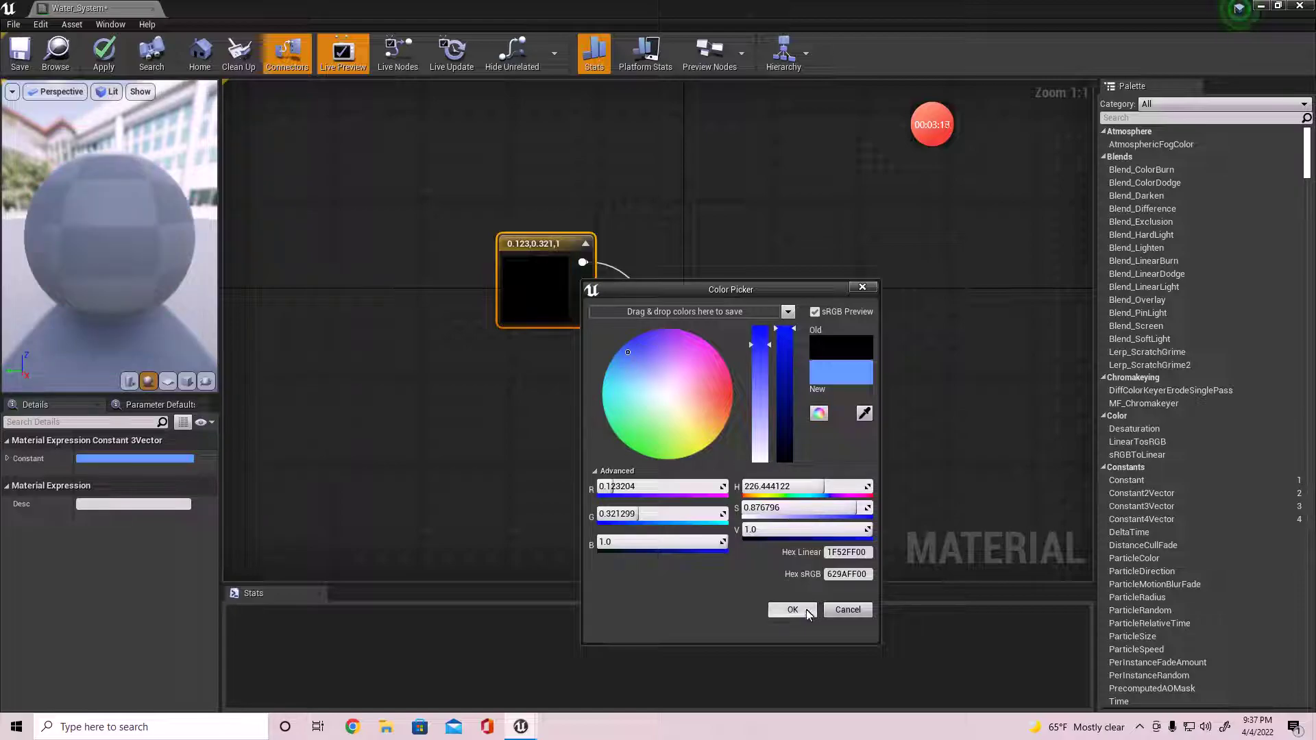
left_click(795, 609)
Move the blue colour node higher and farther away from the main material node
right_click_drag(651, 418, 716, 463)
scroll(620, 407, "up", 1)
left_click_drag(561, 373, 565, 328)
left_click(566, 334)
left_click(615, 365)
left_click_drag(615, 365, 582, 321)
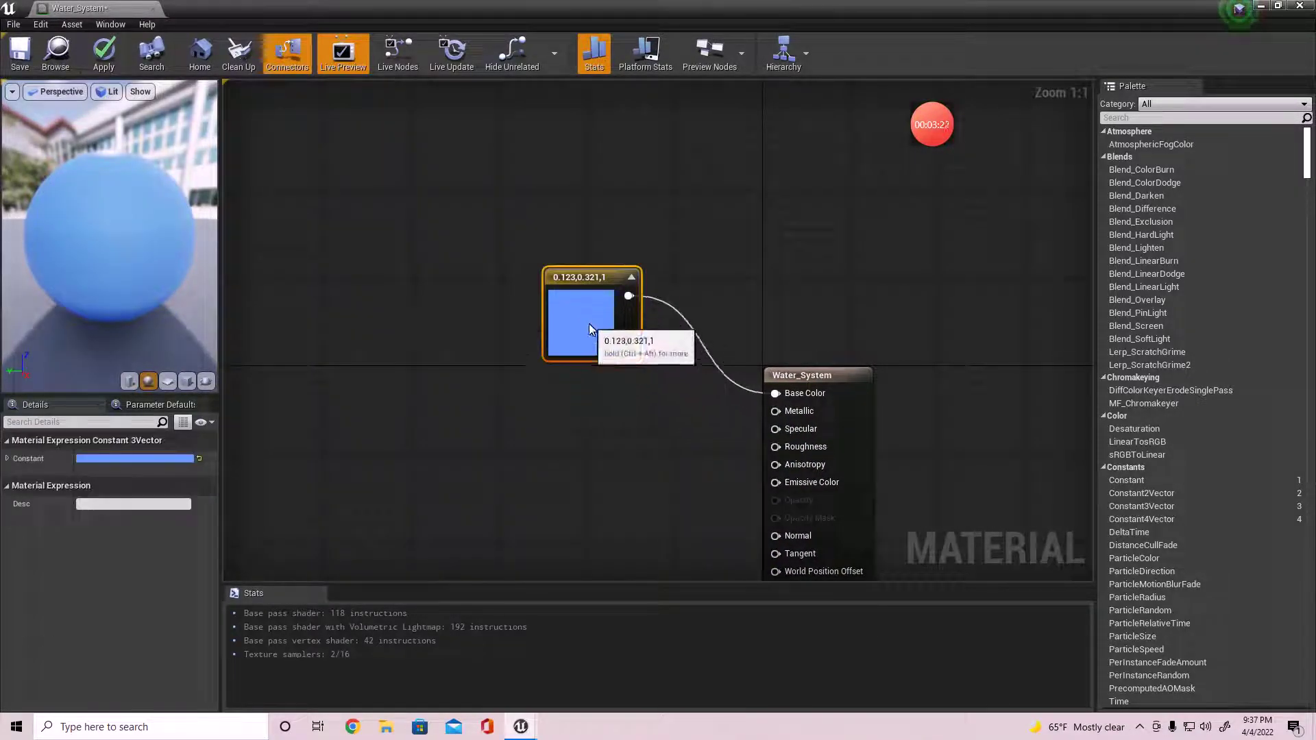
Add a Constant node below the blue colour node and connect its output to both Metallic and Specular
right_click_drag(692, 413, 636, 310)
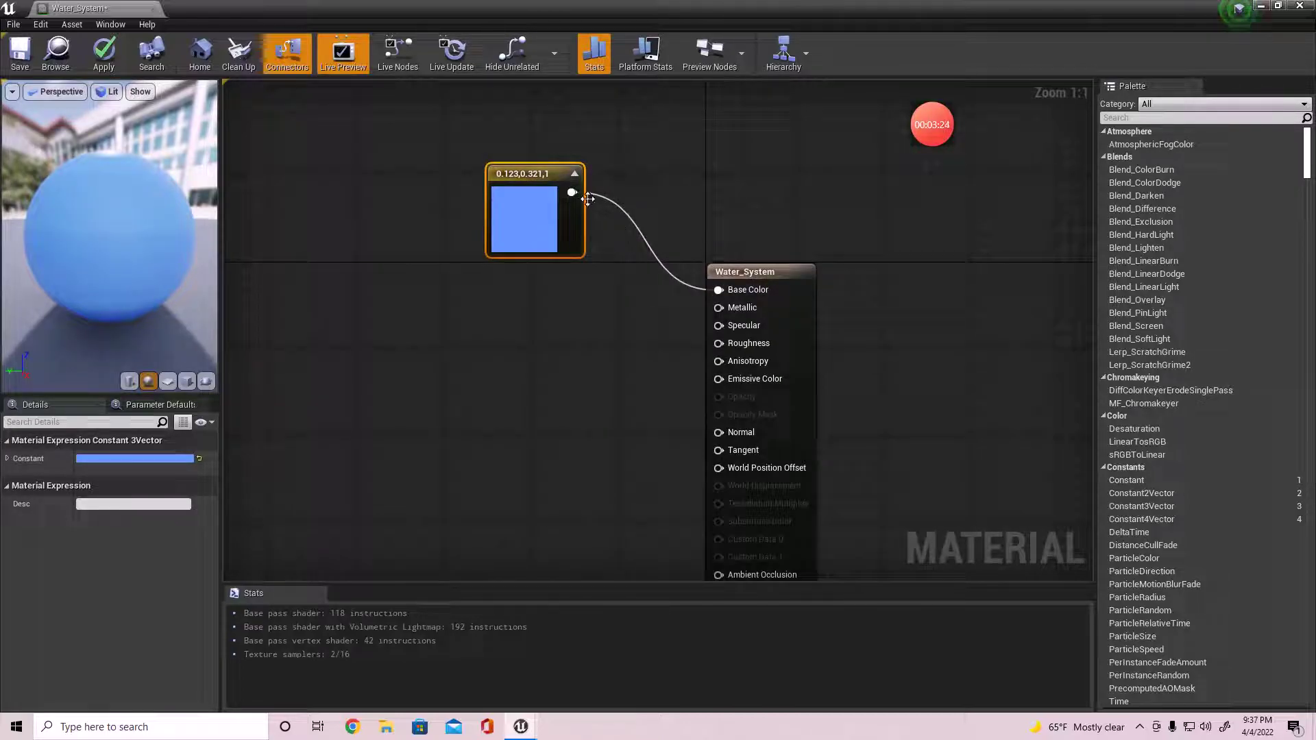
left_click(669, 302)
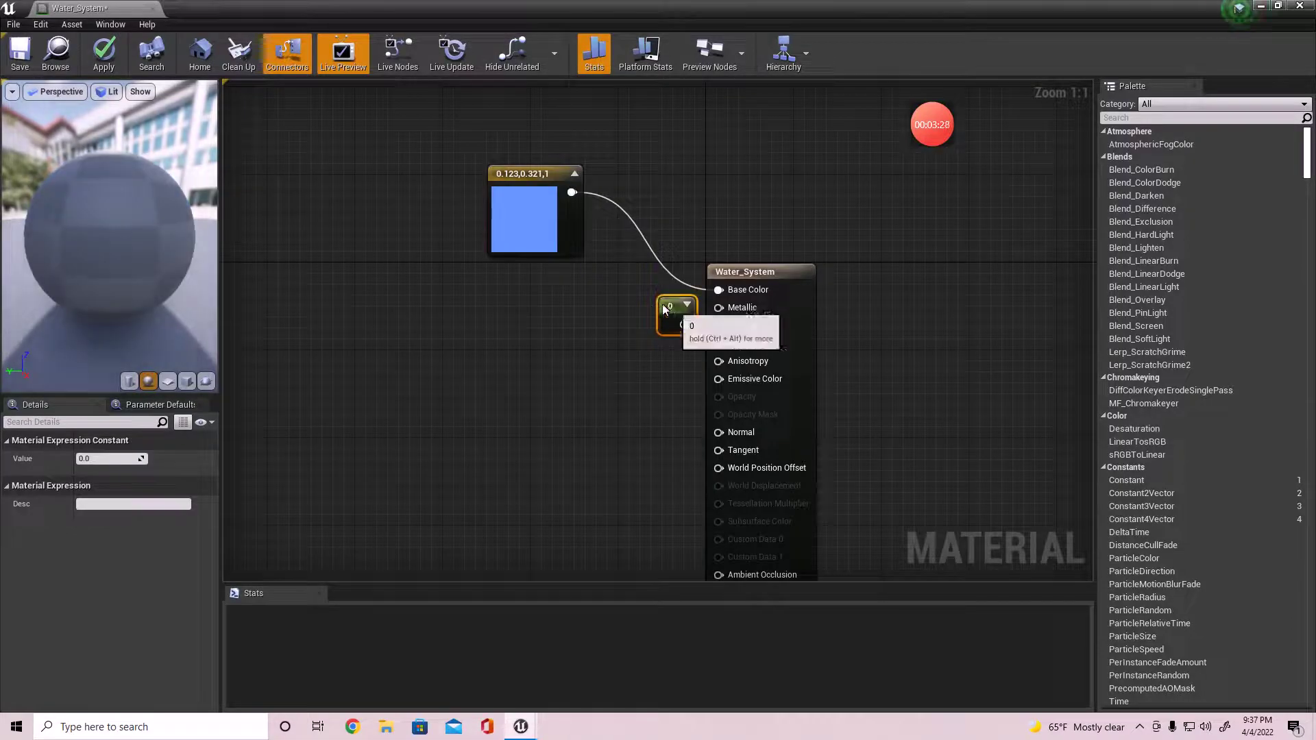
left_click_drag(671, 312, 604, 296)
left_click_drag(723, 320, 610, 293)
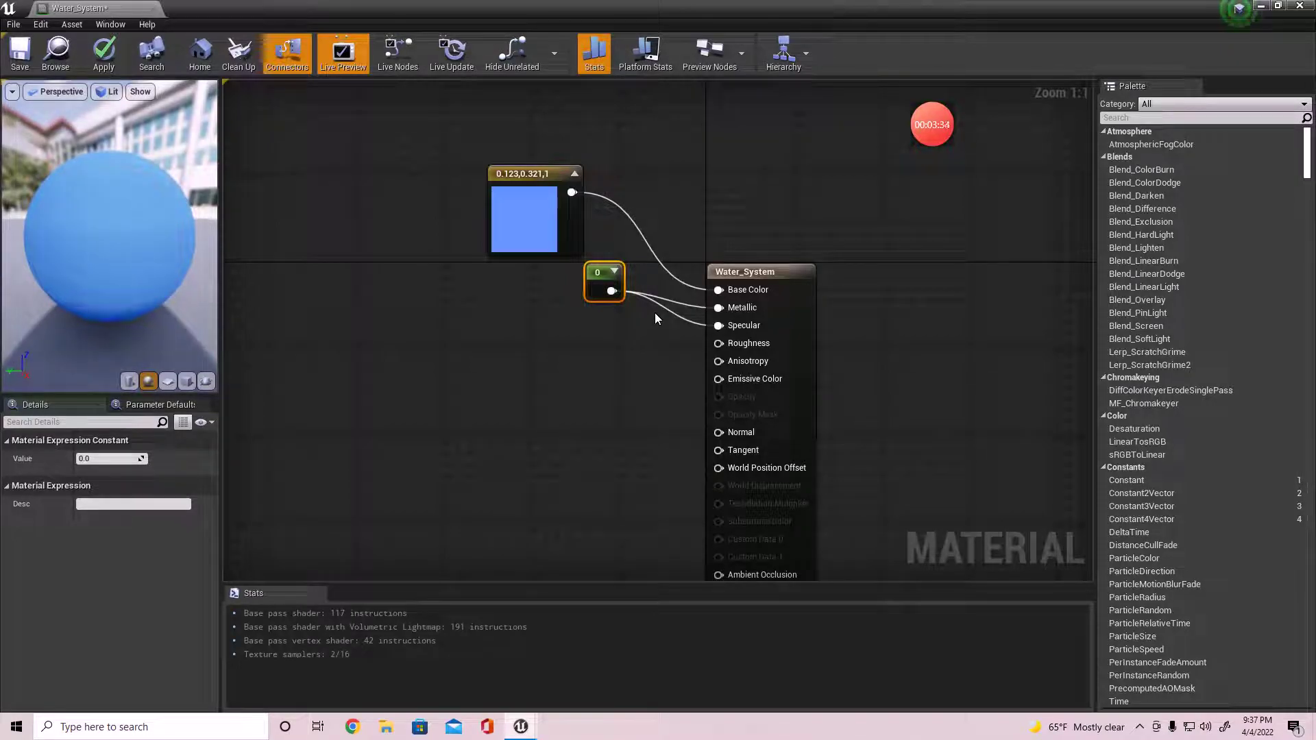
Add a second Constant node below the first, connect it to Roughness and set its value to 0.5
key("1")
left_click(581, 322)
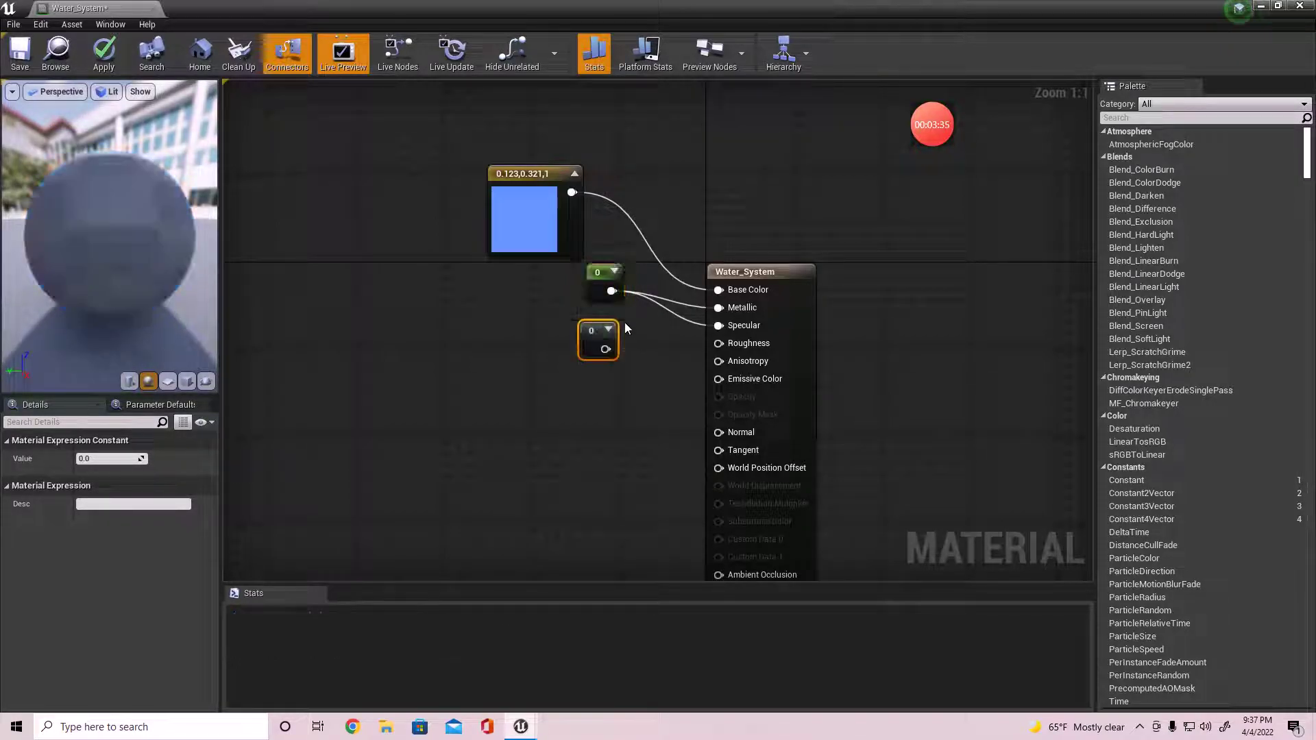
mouse_move(605, 349)
left_mouse_down()
mouse_move(719, 346)
mouse_move(601, 340)
left_mouse_up()
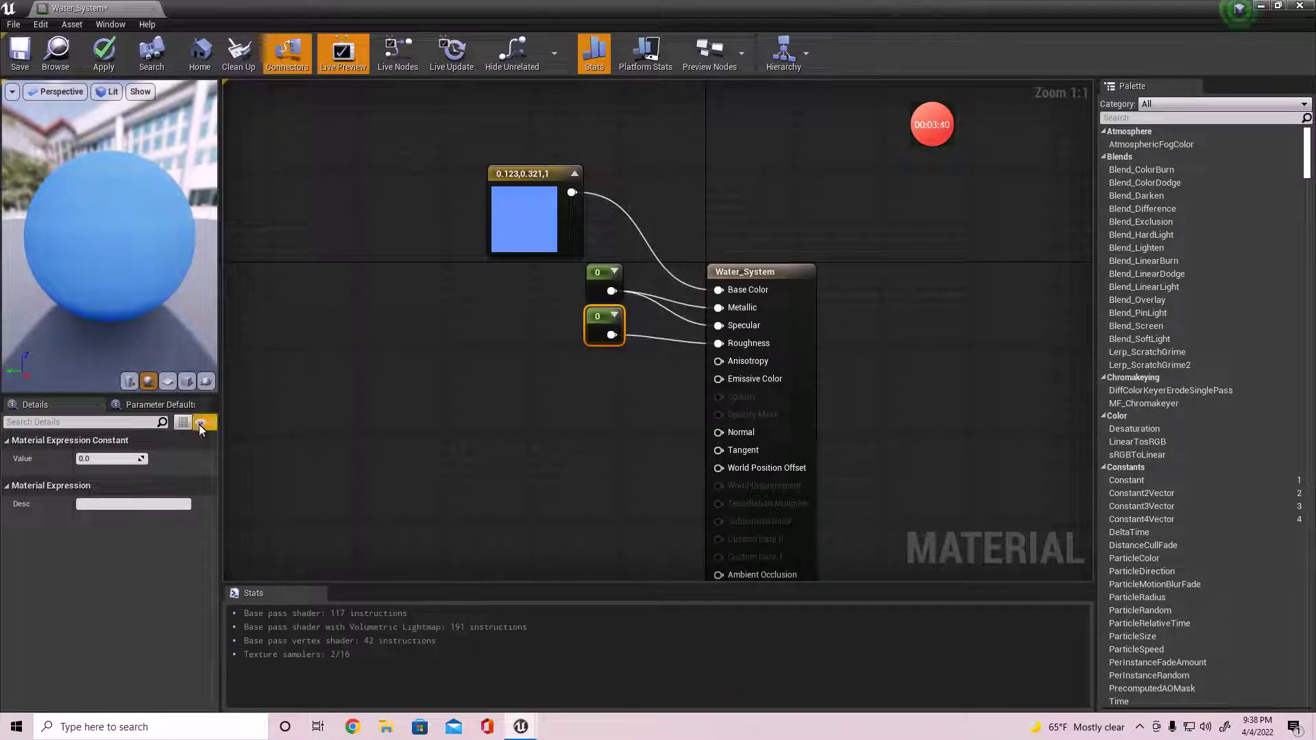
left_click(113, 460)
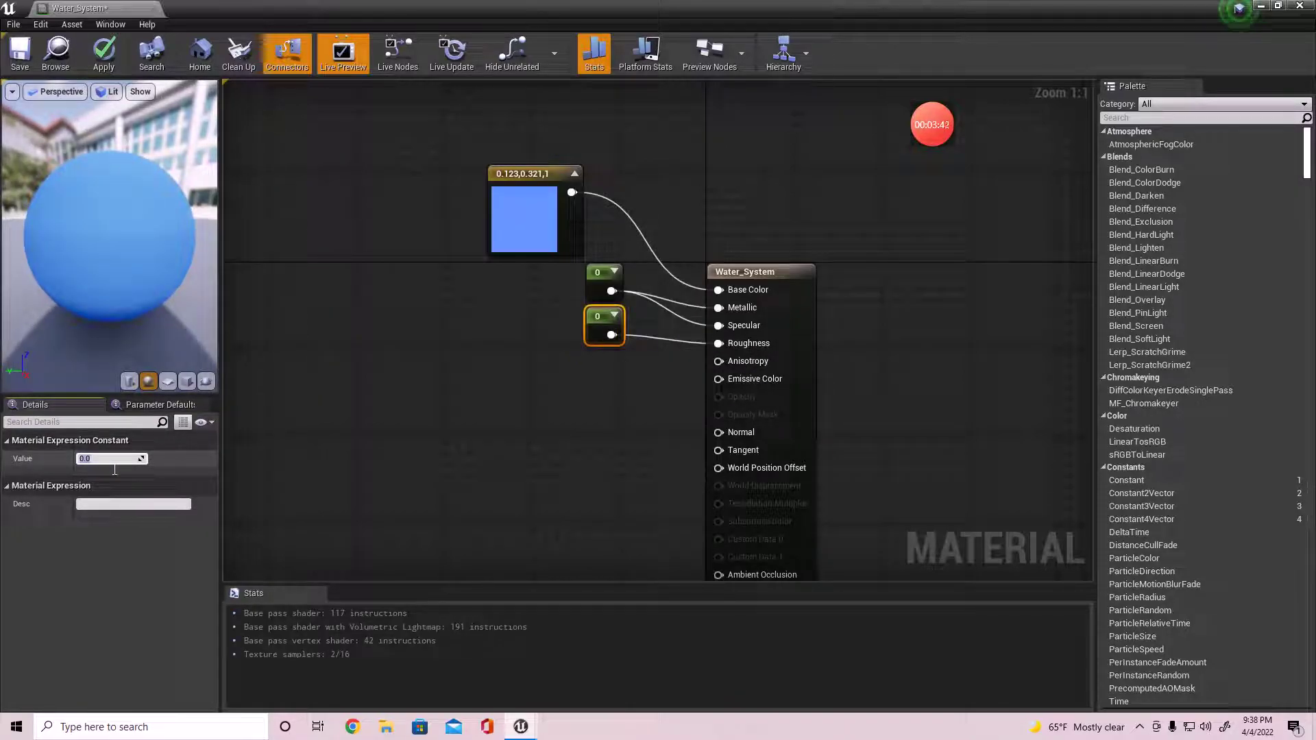
type("0.5")
key("Return")
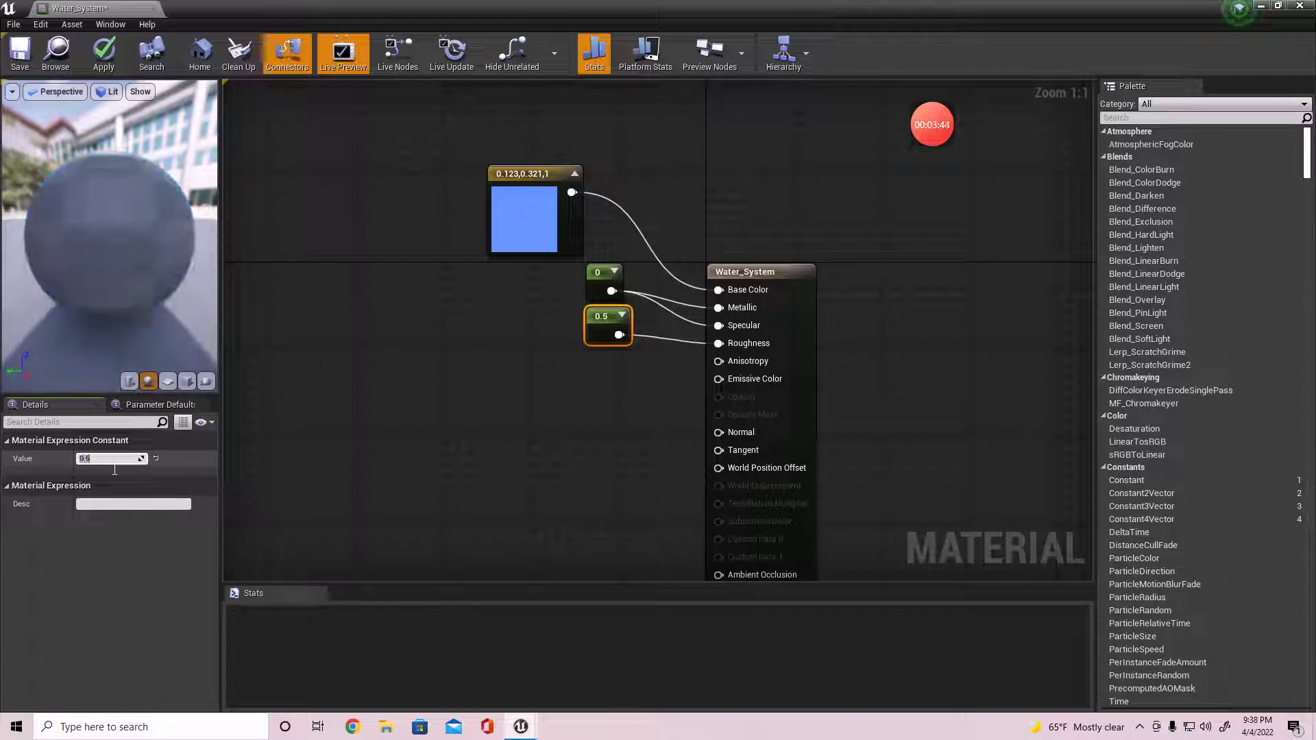
left_click(665, 368)
Add a Texture Sample node in the empty area well to the left of the constant nodes
right_click_drag(595, 371, 715, 360)
right_click_drag(819, 377, 875, 364)
right_click_drag(687, 399, 908, 314)
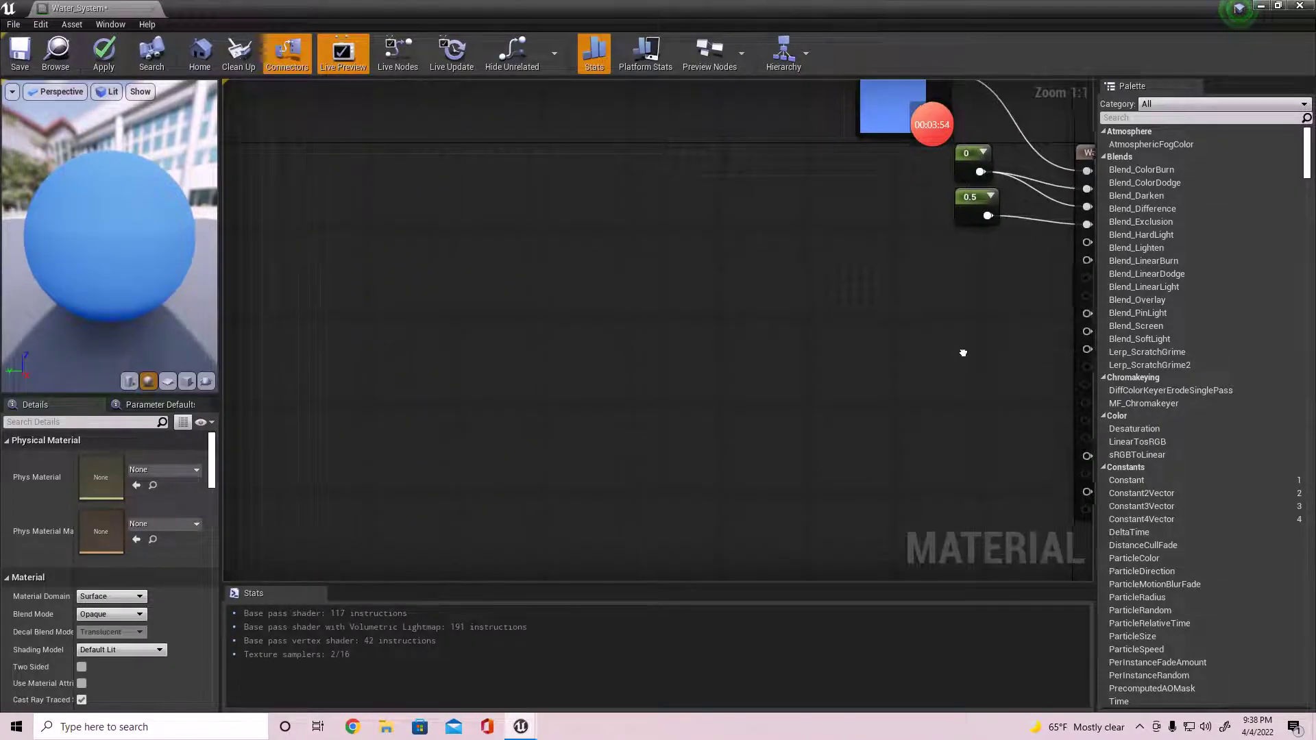
right_click_drag(961, 353, 787, 365)
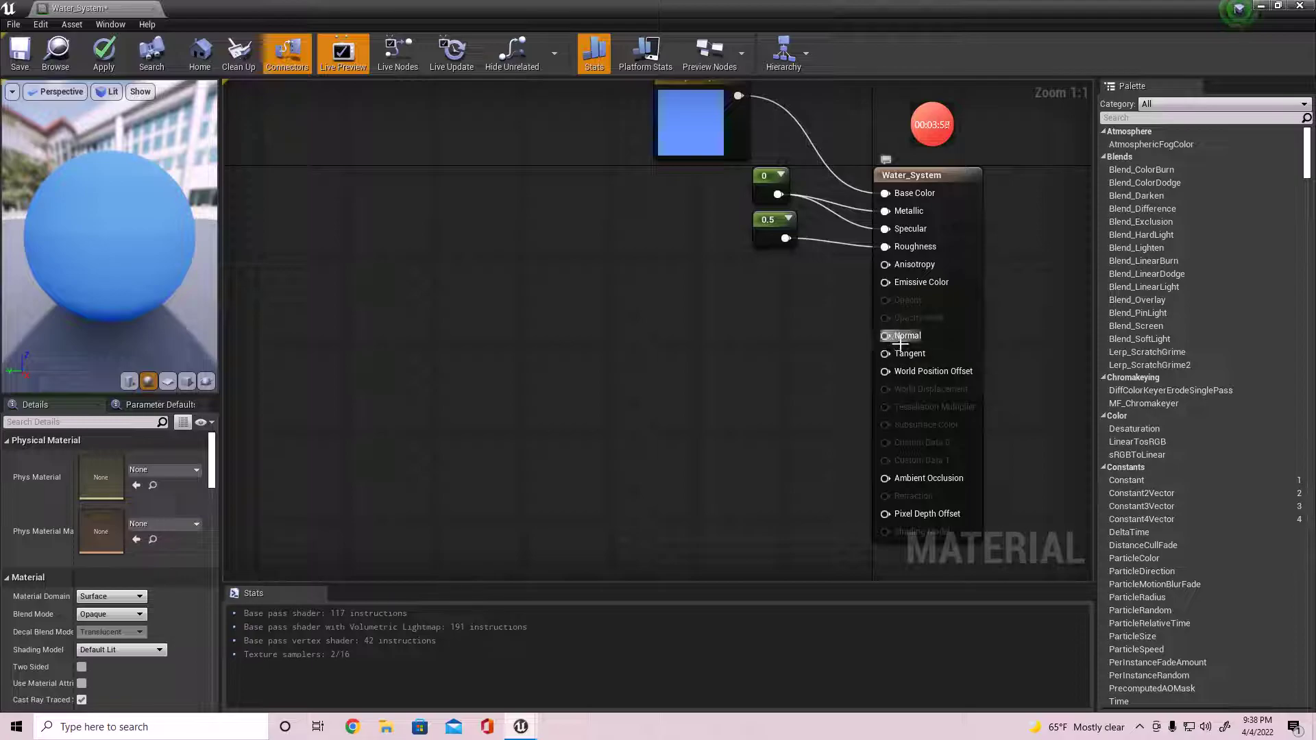
right_click_drag(644, 372, 747, 423)
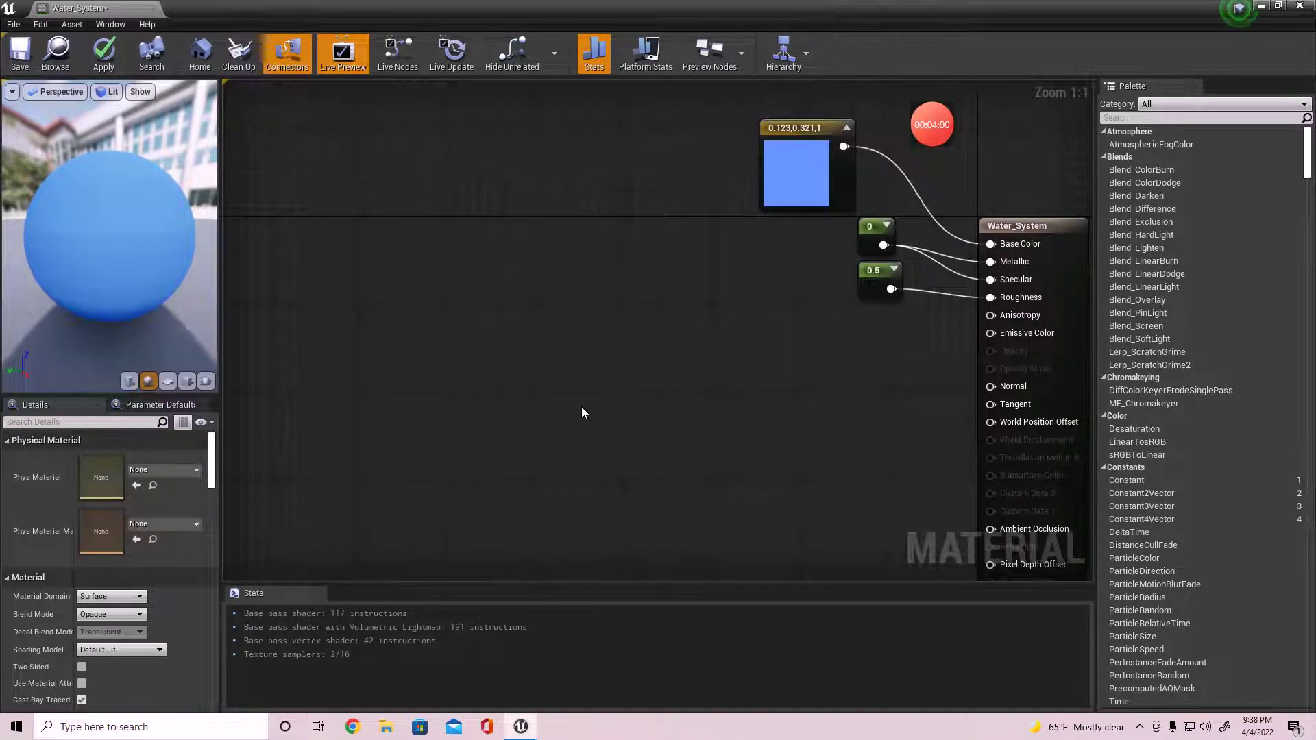
right_click(474, 361)
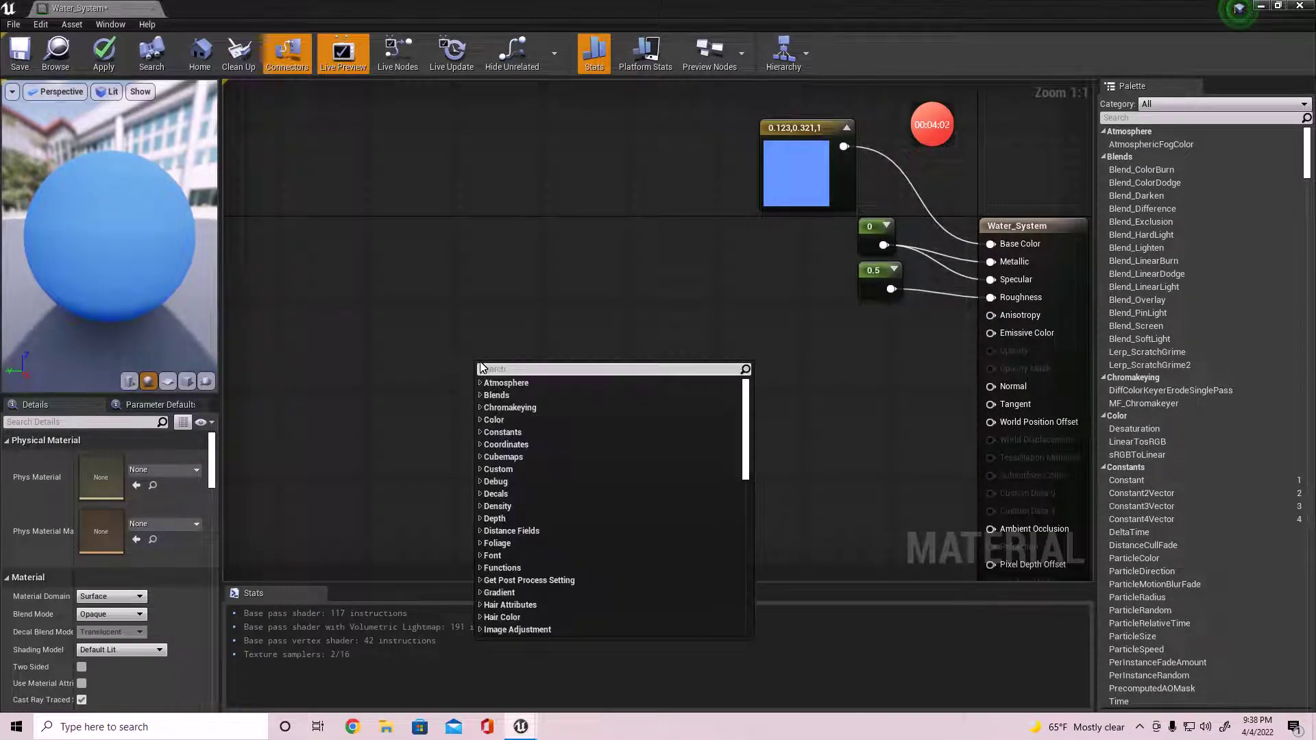
type("tex")
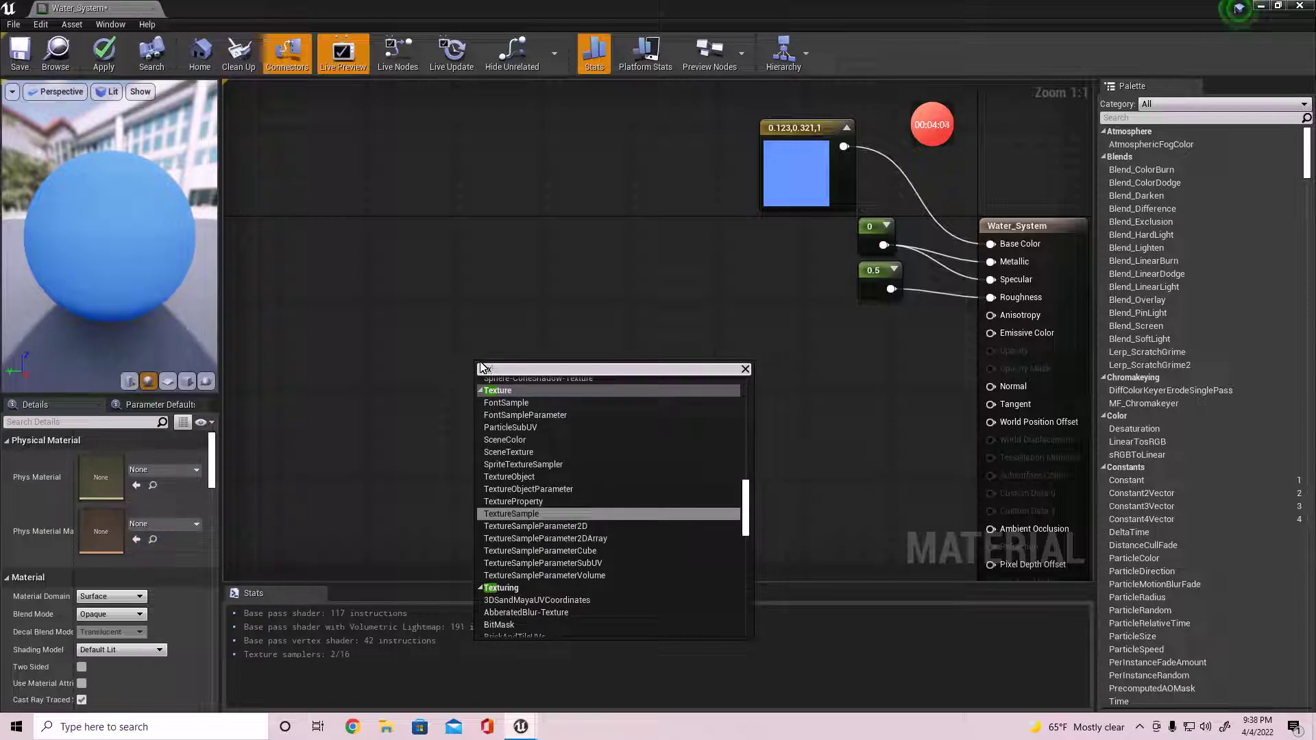
type("ur")
key("BackSpace")
key("BackSpace")
key("BackSpace")
key("BackSpace")
key("BackSpace")
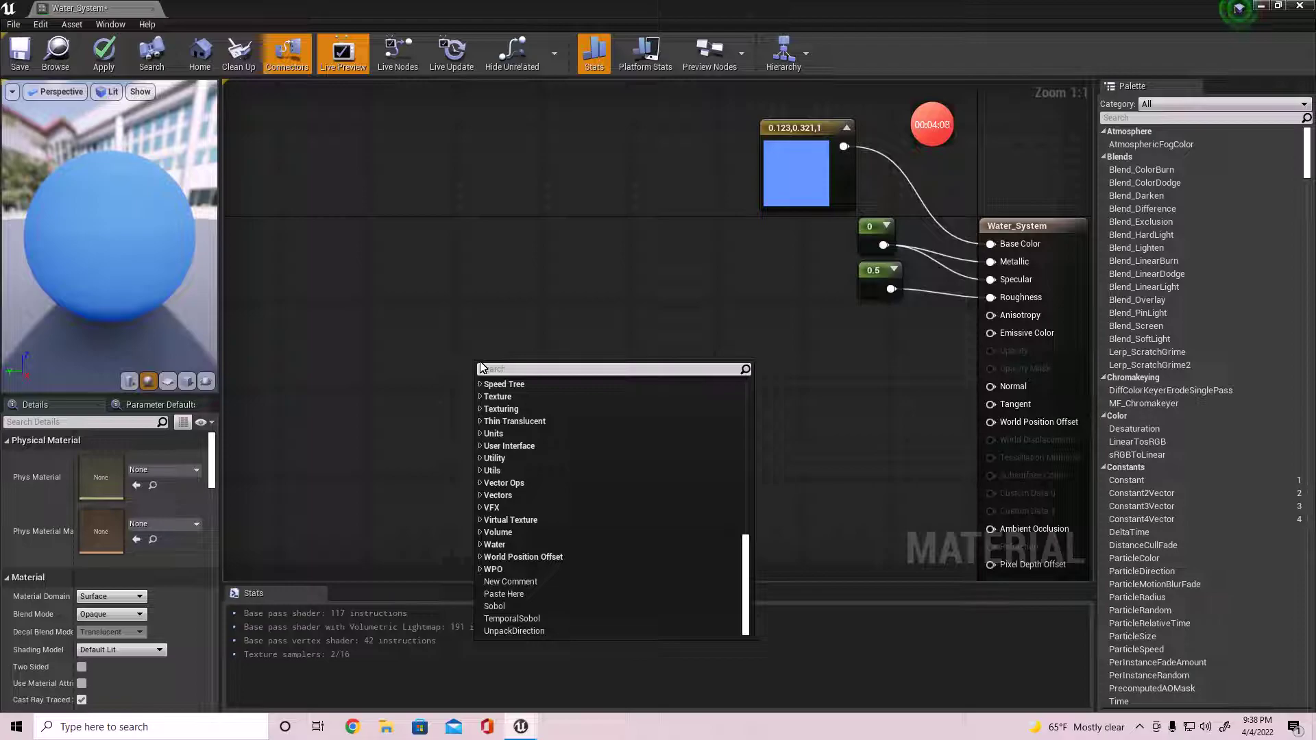
type("texture")
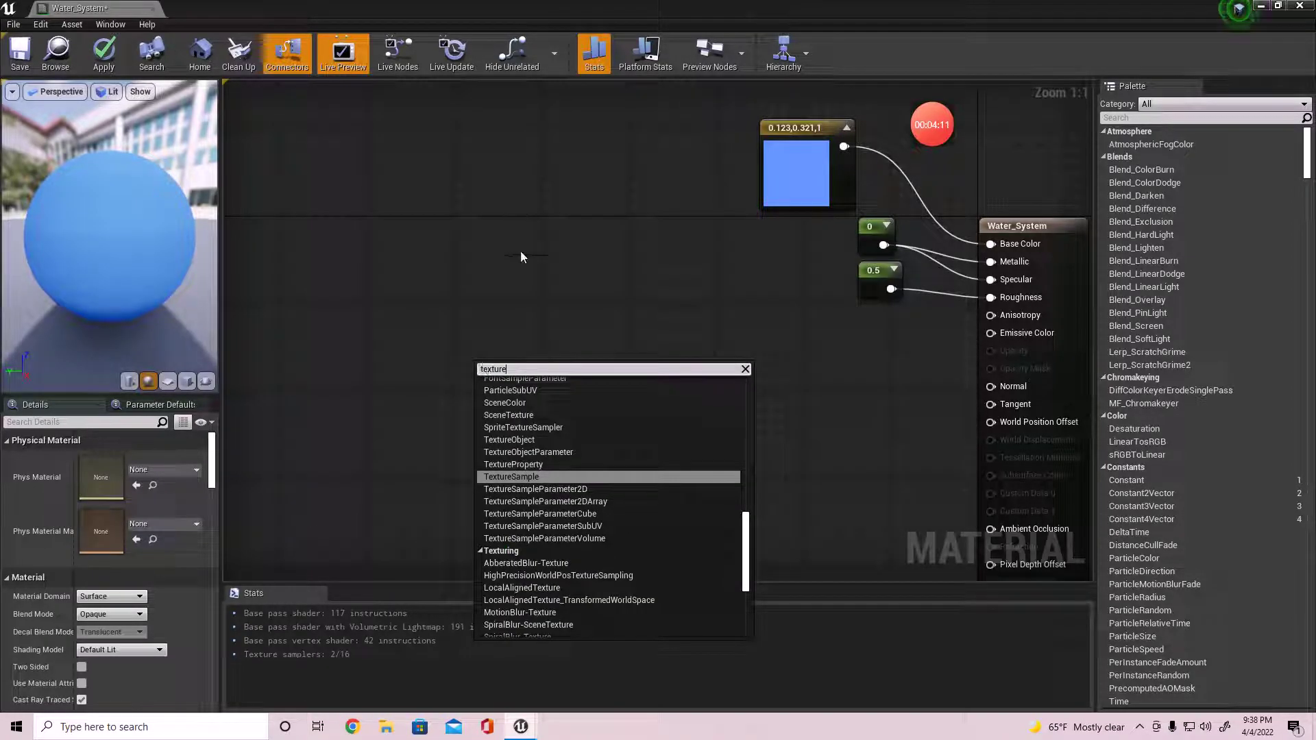
left_click(534, 478)
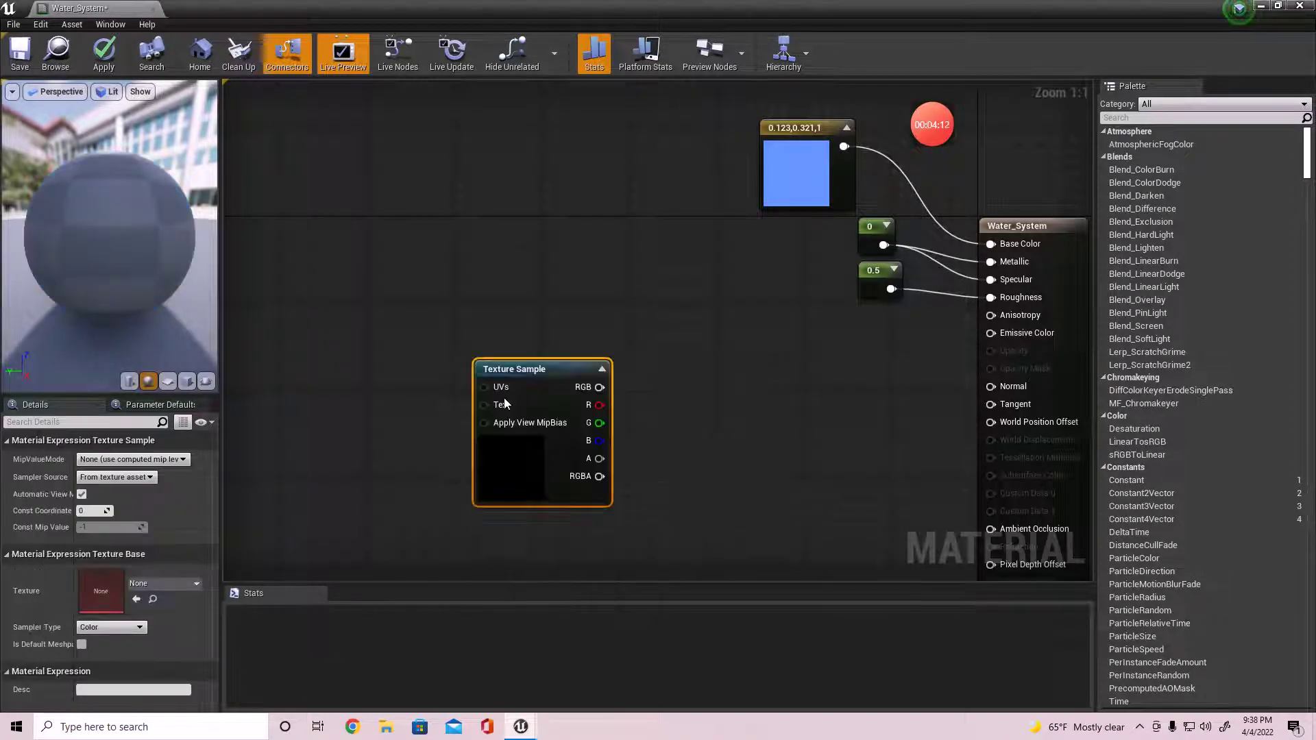
left_click_drag(507, 373, 408, 328)
right_click_drag(455, 391, 513, 408)
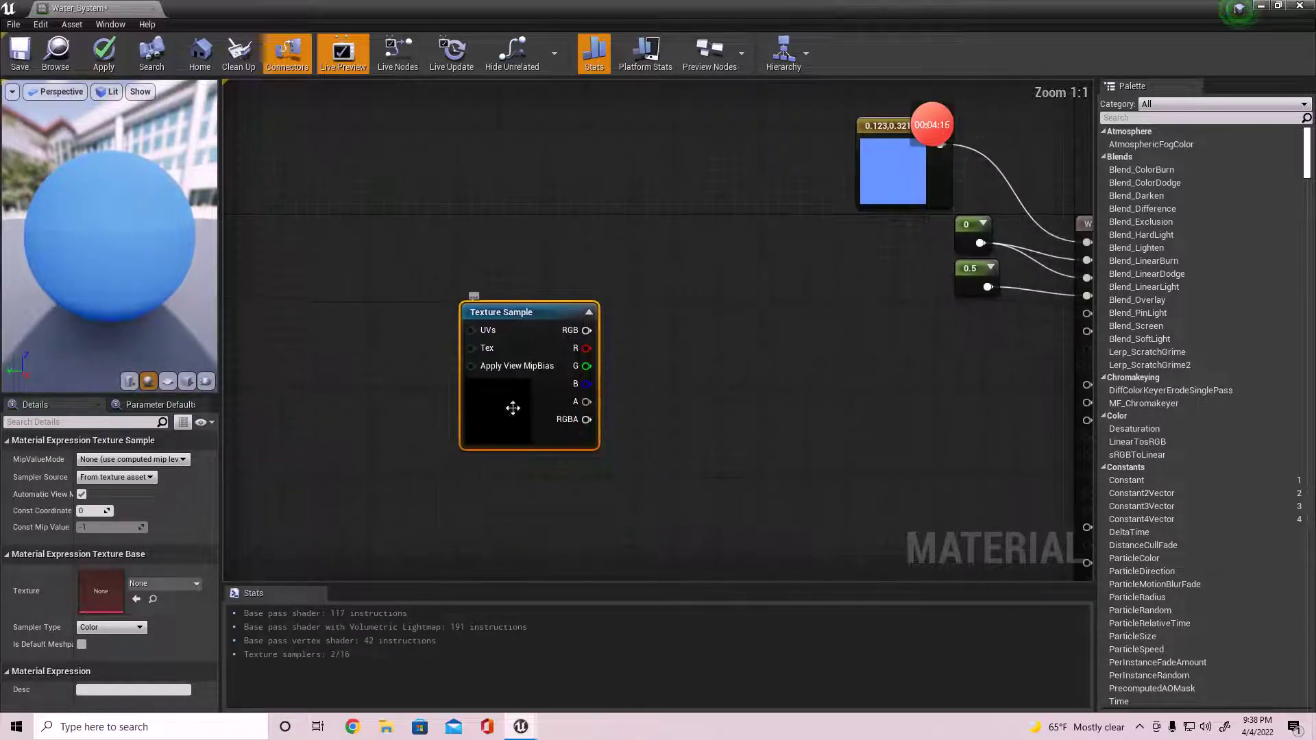
left_click_drag(681, 471, 678, 453)
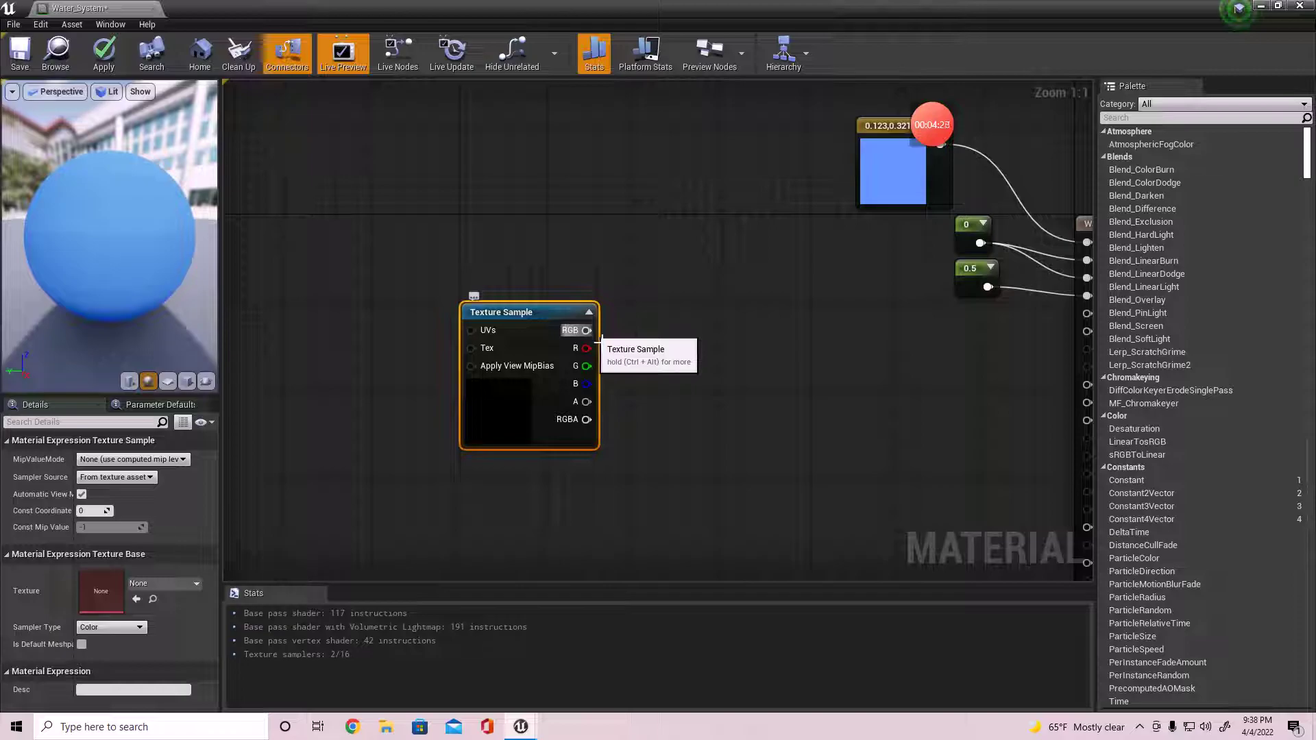
Duplicate the Texture Sample node and place the copy directly below the original
right_click_drag(578, 427, 623, 343)
left_click(585, 393)
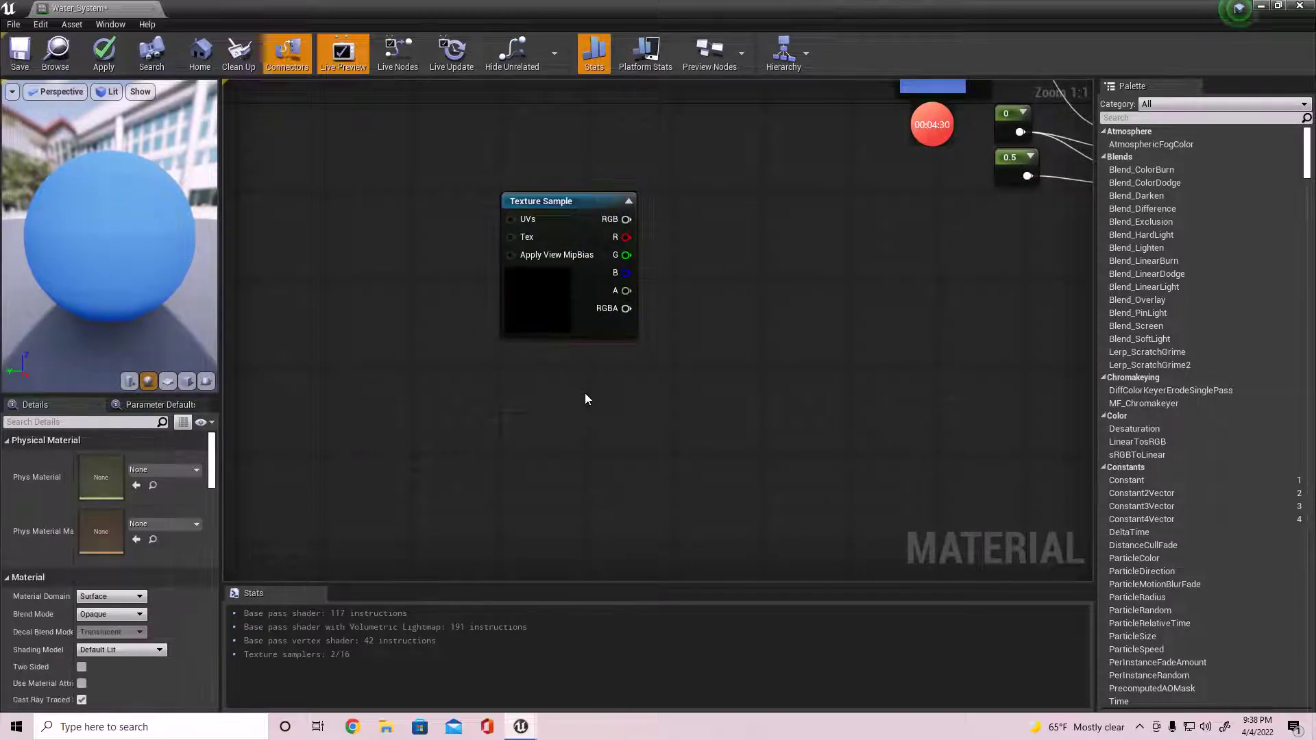
left_click_drag(491, 358, 532, 285)
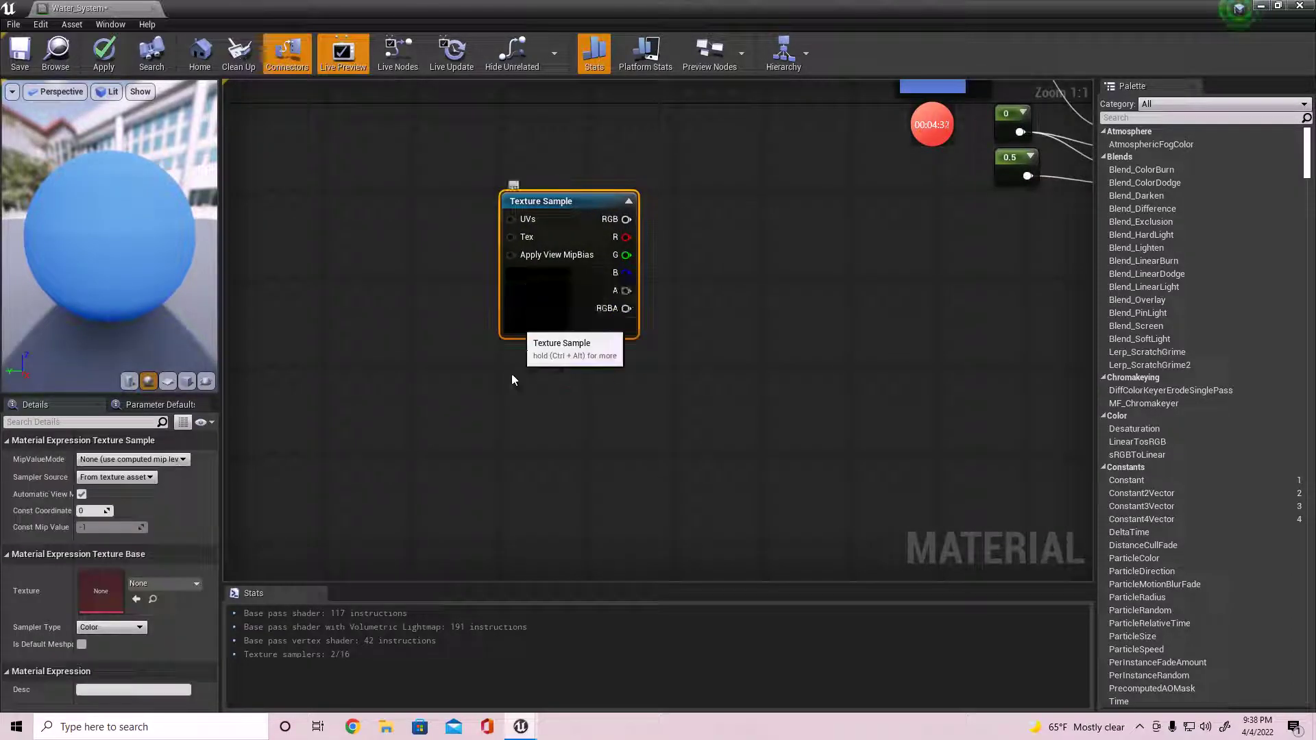
key("ctrl+w")
left_click_drag(559, 414, 548, 370)
Add a Panner node to the left of the upper Texture Sample and connect its output to the UVs input
right_click_drag(546, 370, 644, 351)
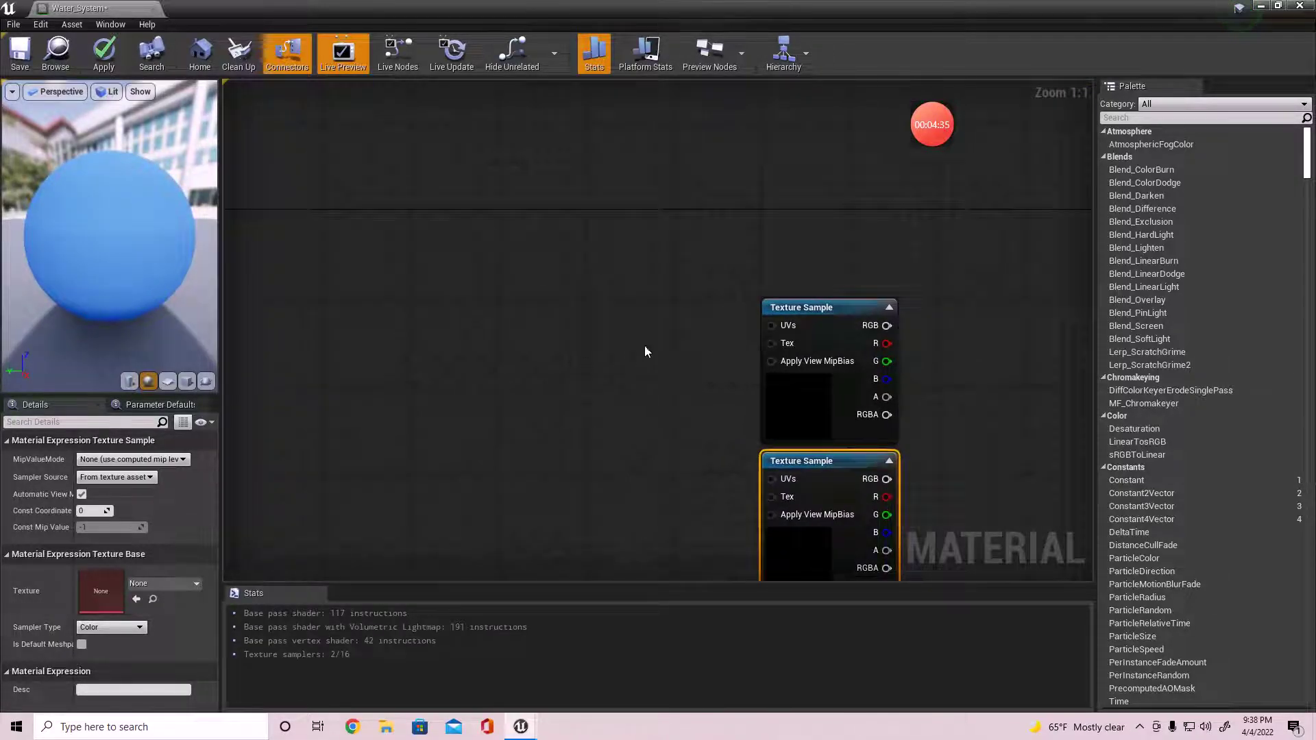
right_click(625, 314)
type("panner")
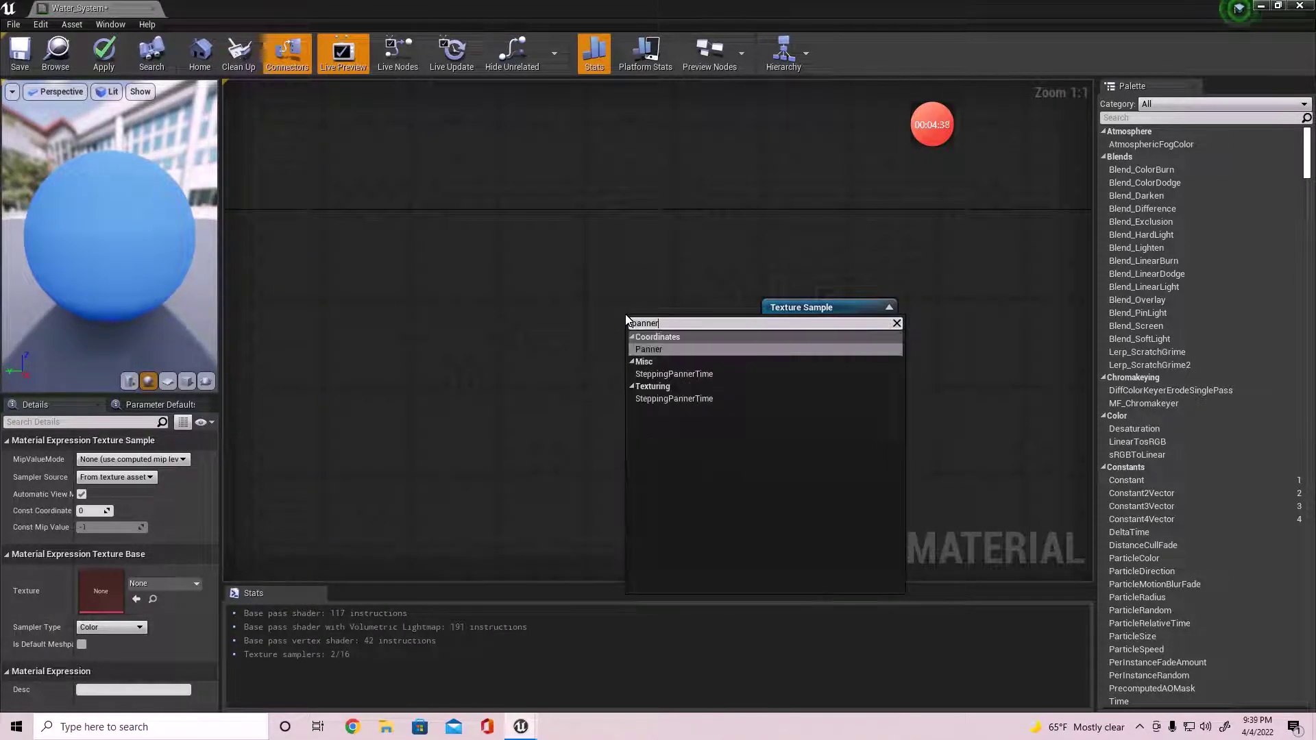
key("Return")
left_click_drag(633, 325, 773, 326)
mouse_move(634, 310)
left_mouse_down()
mouse_move(657, 314)
mouse_move(613, 314)
left_mouse_up()
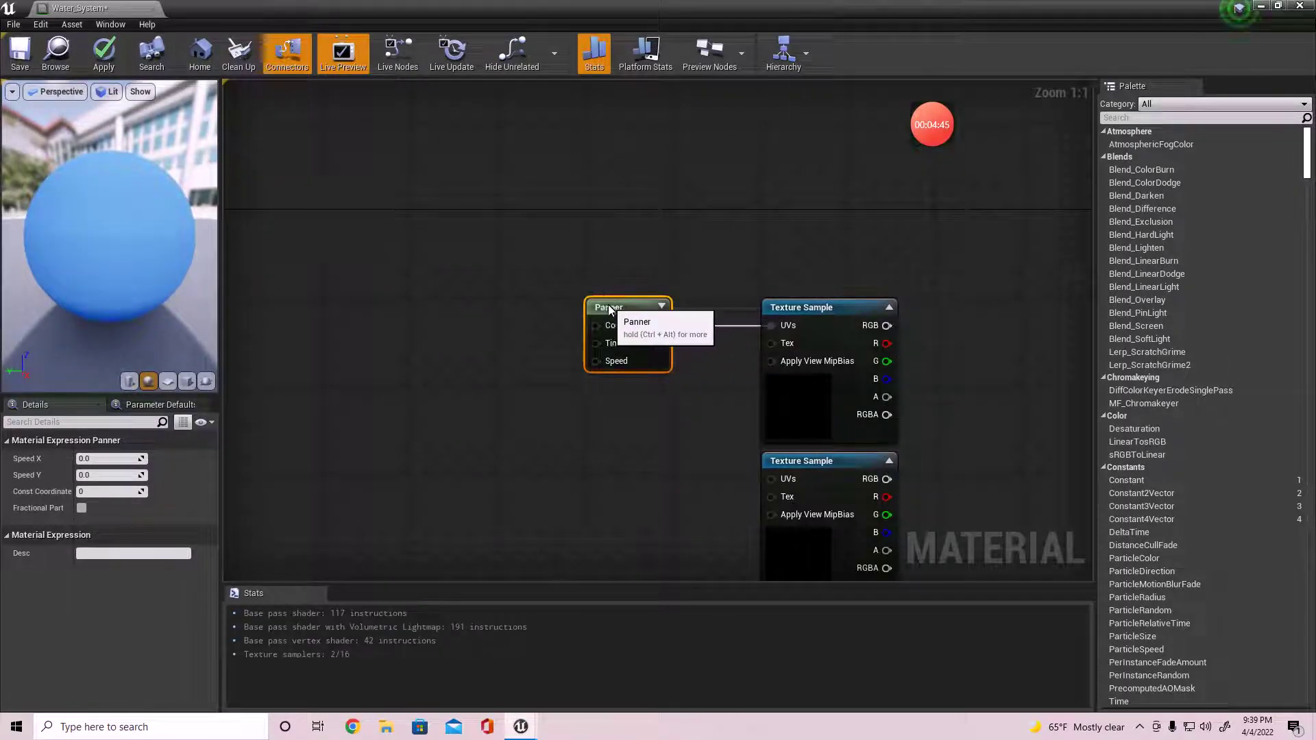
left_click(594, 486)
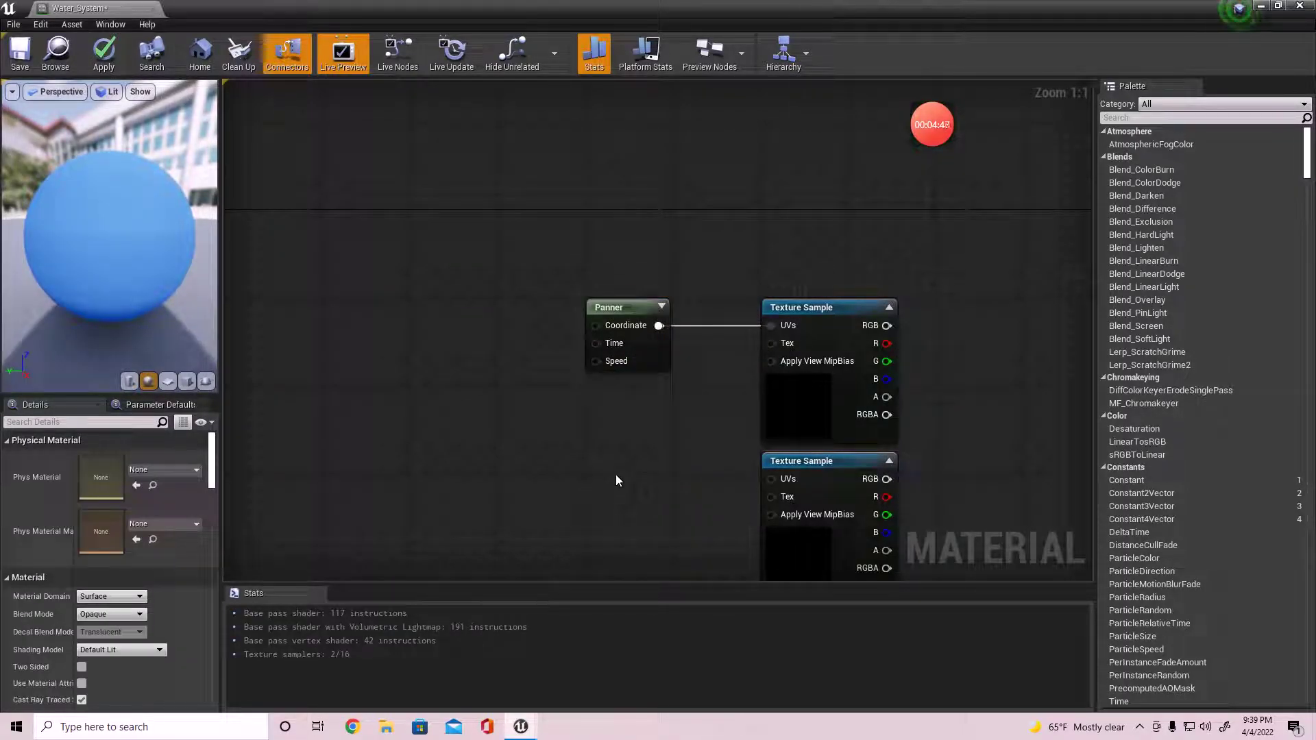
right_click(616, 476)
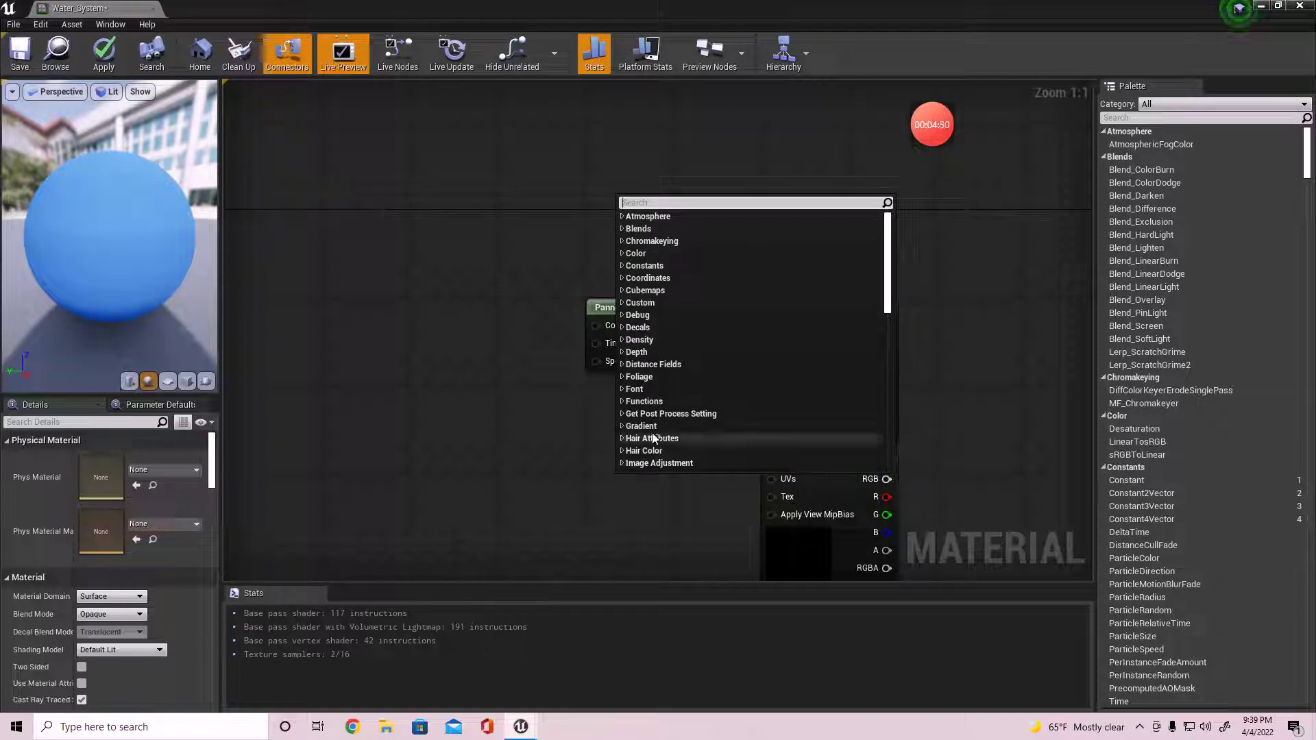
left_click(551, 471)
Duplicate the Panner node, connect the copy to the lower Texture Sample's UVs and align it beside that node
left_click(626, 343)
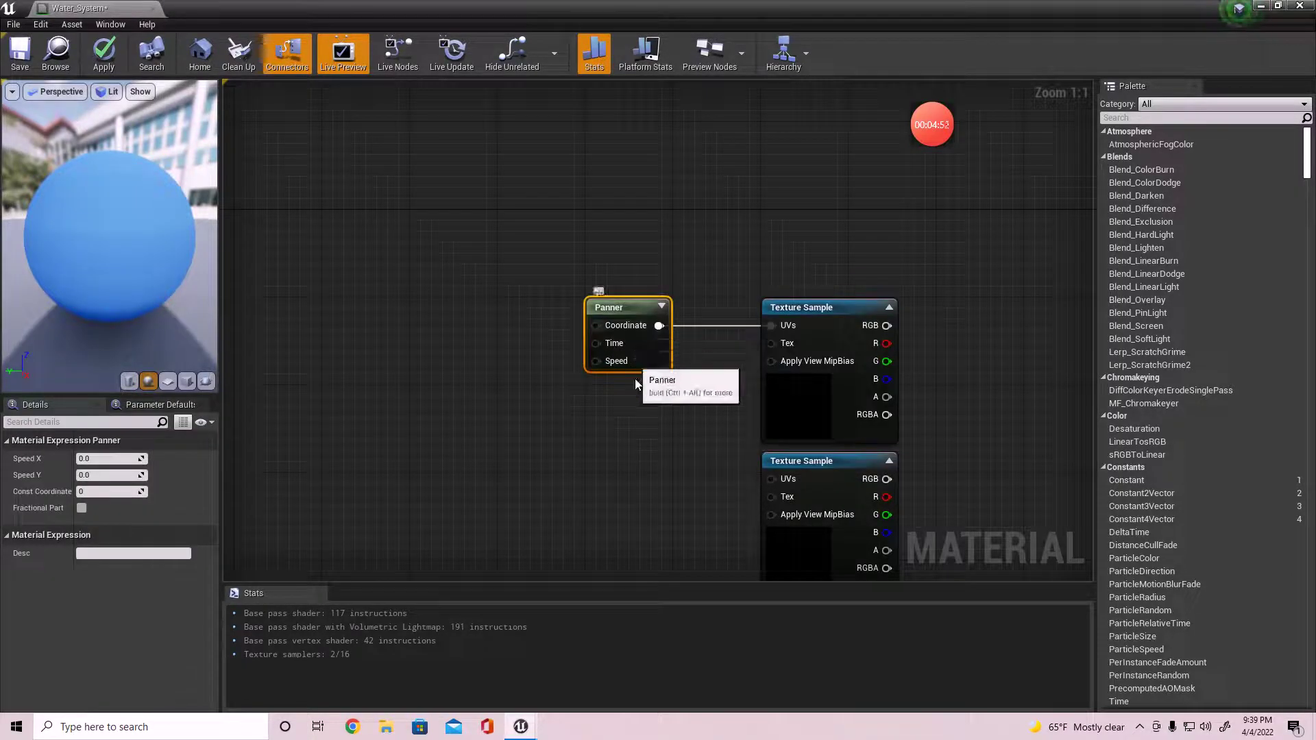
key("ctrl+w")
left_click_drag(666, 512, 760, 483)
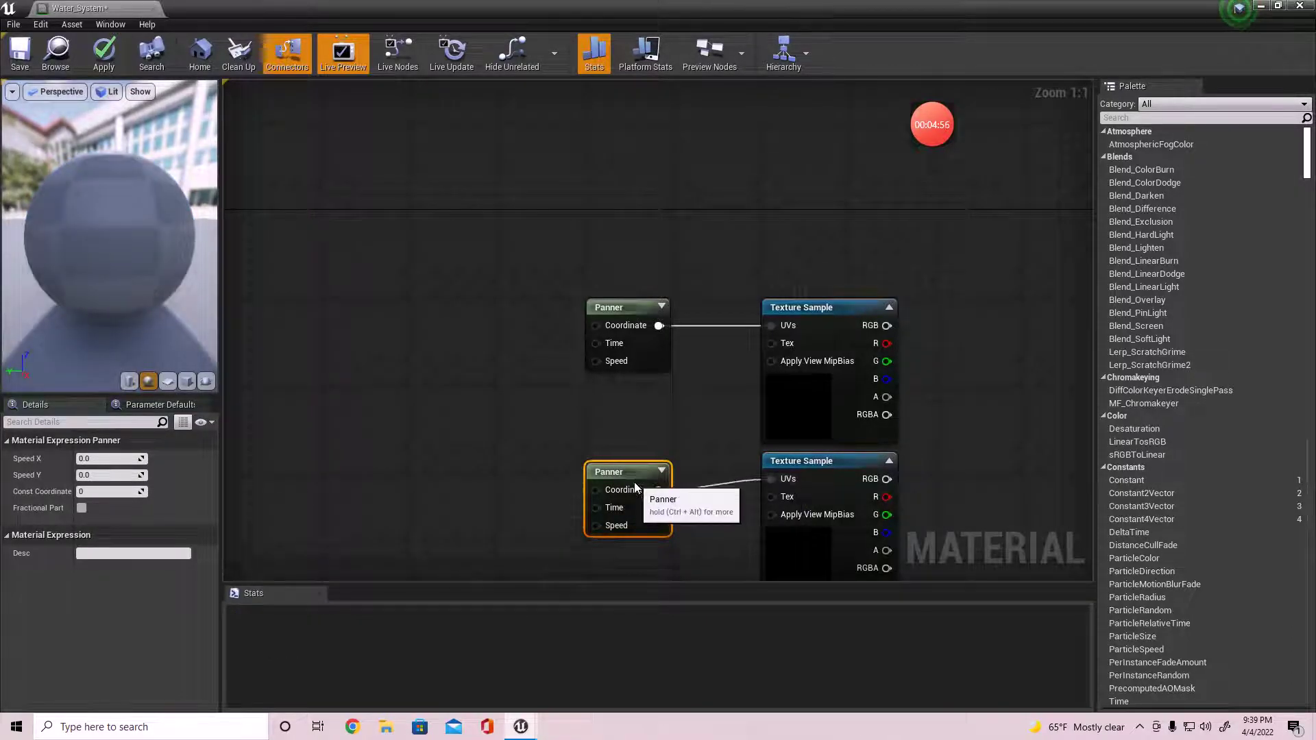
left_click_drag(635, 482, 629, 455)
right_click_drag(523, 421, 640, 334)
right_click(570, 342)
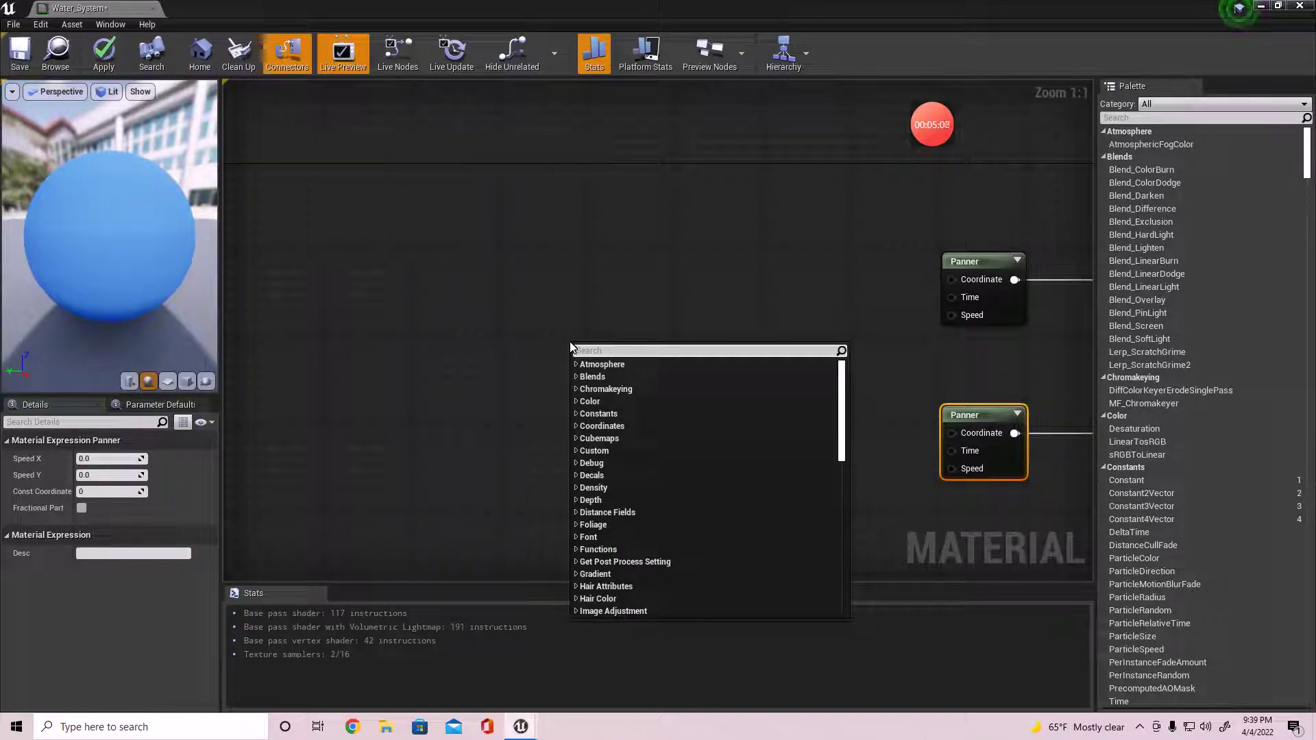
left_click(596, 324)
right_click_drag(724, 305, 433, 307)
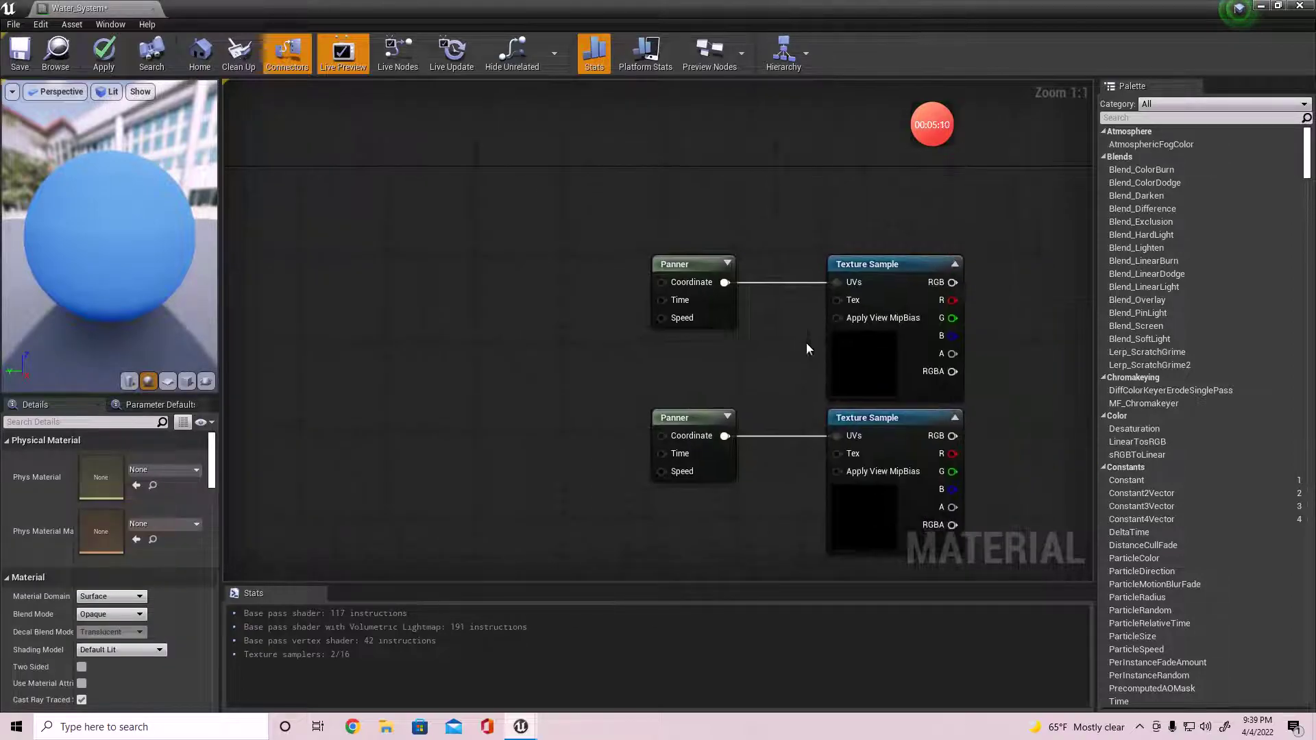
Add an Absolute World Position node in the empty graph area to the left of the Panner nodes
left_click_drag(836, 183, 951, 471)
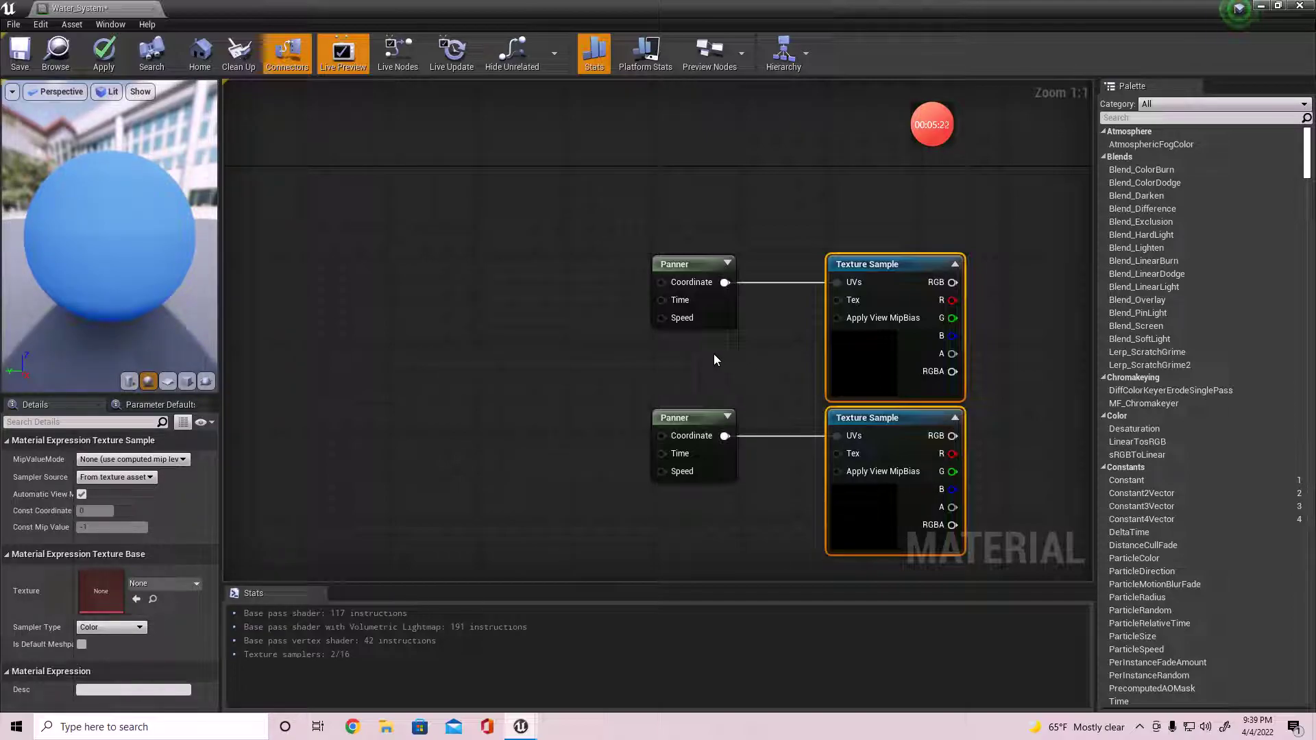
right_click_drag(594, 396, 828, 392)
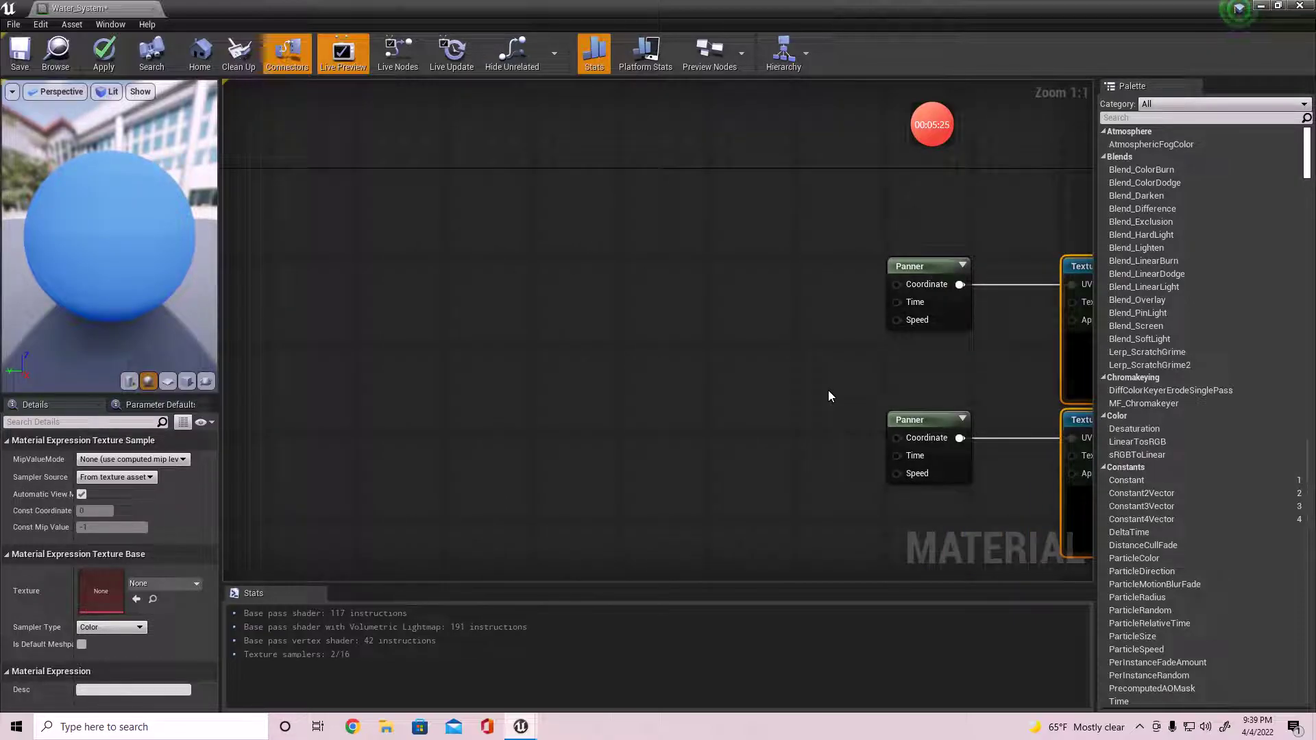
right_click_drag(820, 397, 930, 448)
right_click(574, 426)
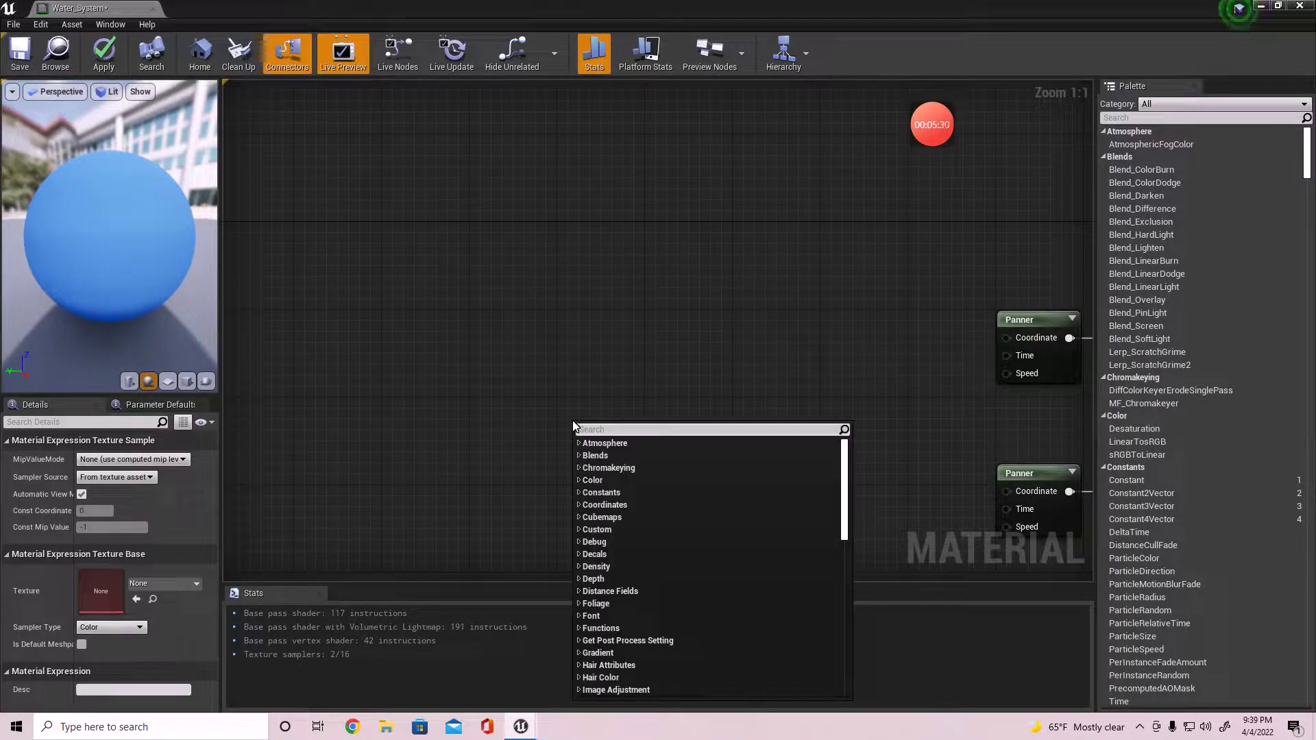
type("world")
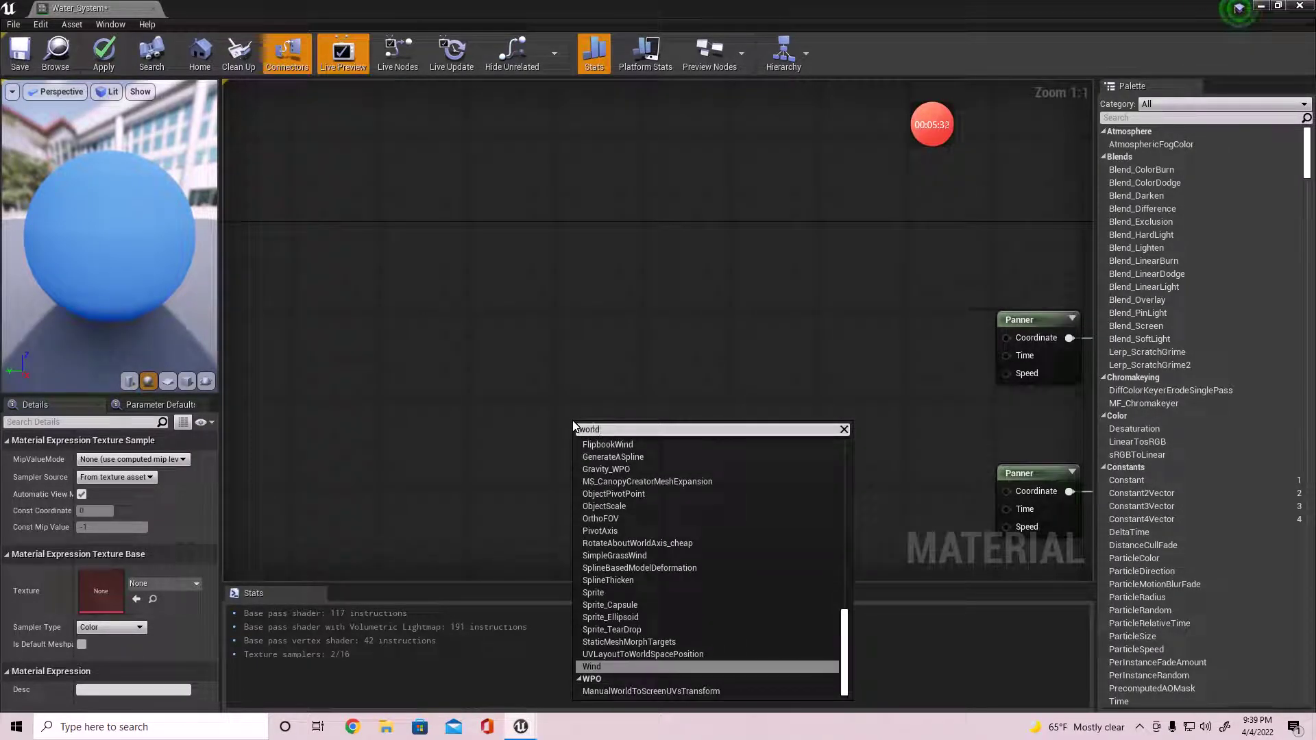
scroll(668, 455, "up", 8)
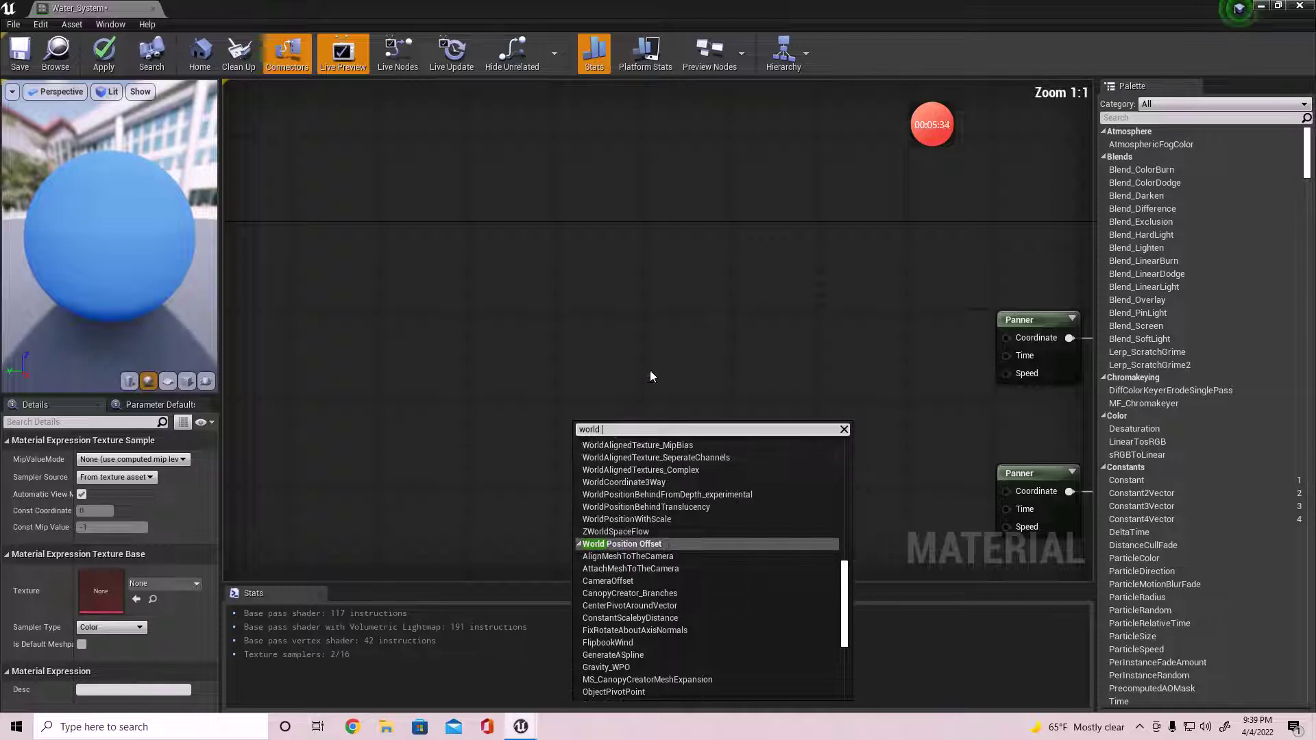
scroll(657, 467, "up", 6)
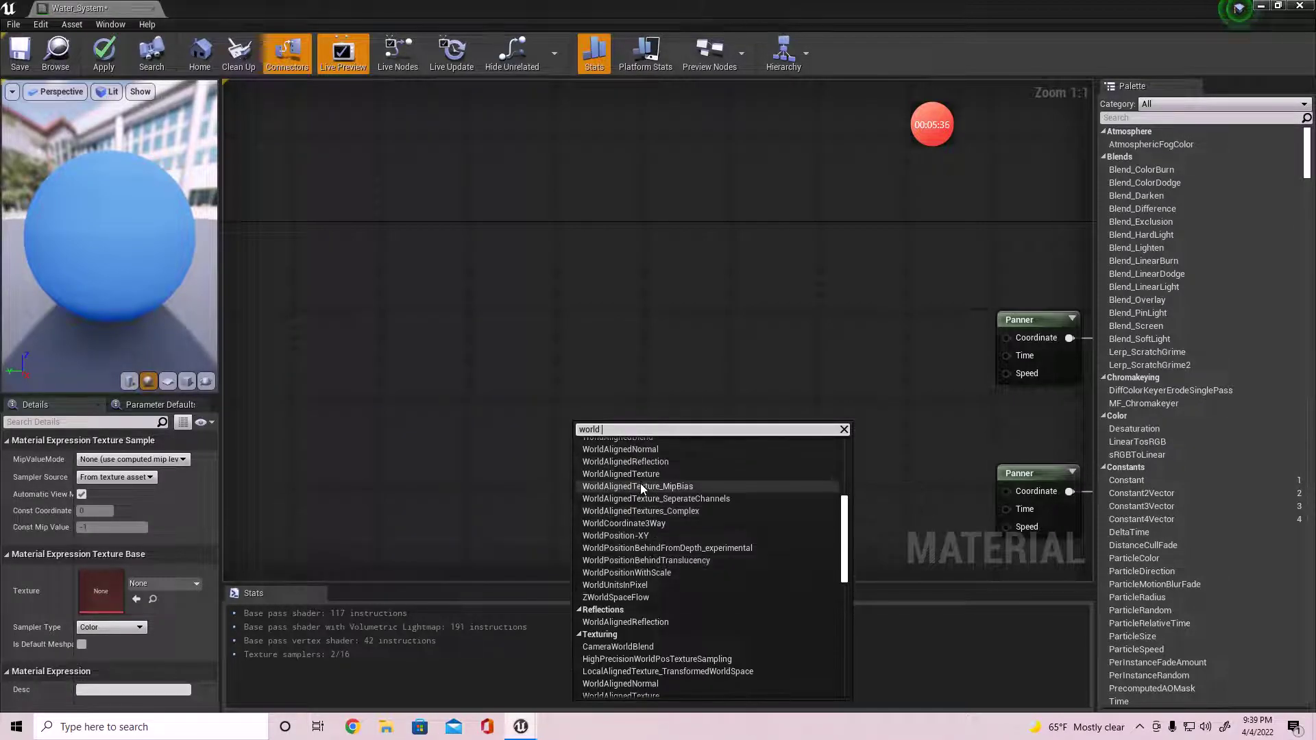
scroll(640, 483, "up", 3)
left_click(632, 455)
Attach a ComponentMask node to the Absolute World Position output, align it, and shift the pair left
left_click_drag(640, 443, 666, 437)
type("mask")
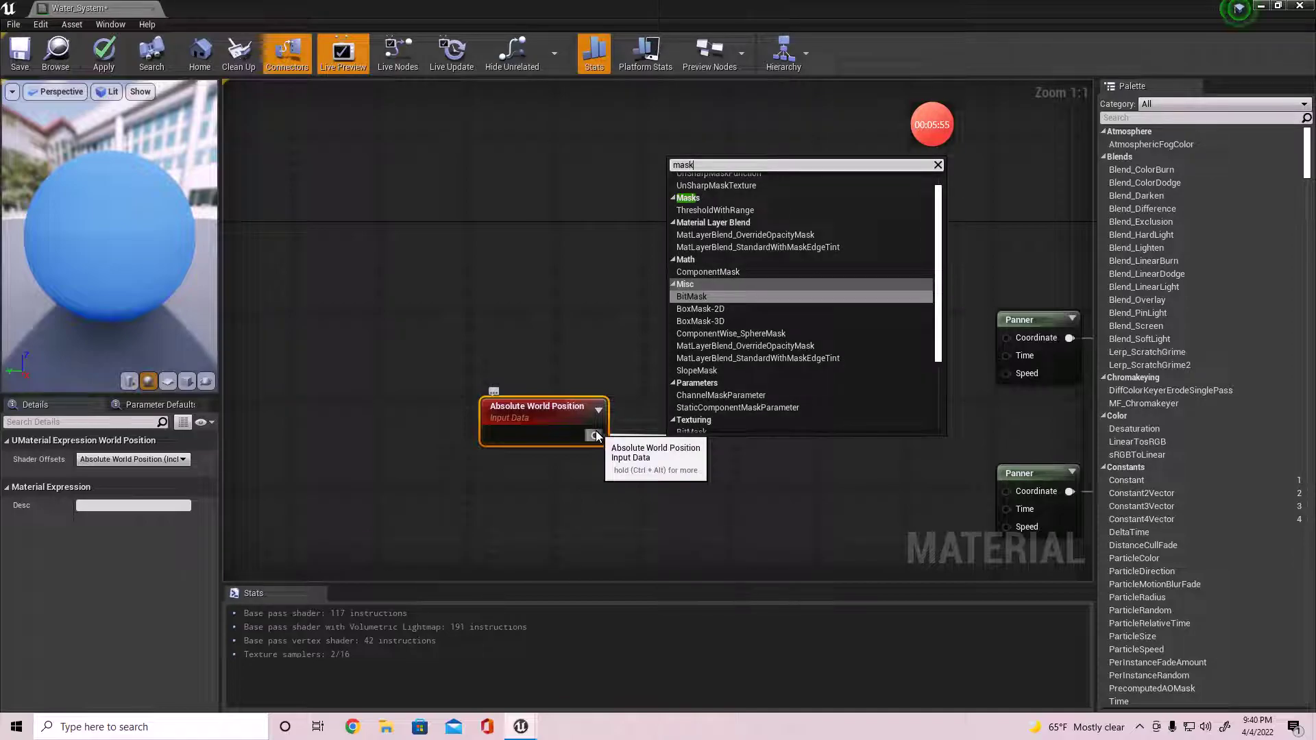
left_click(730, 272)
left_click_drag(699, 448, 665, 420)
left_click_drag(550, 474, 597, 424)
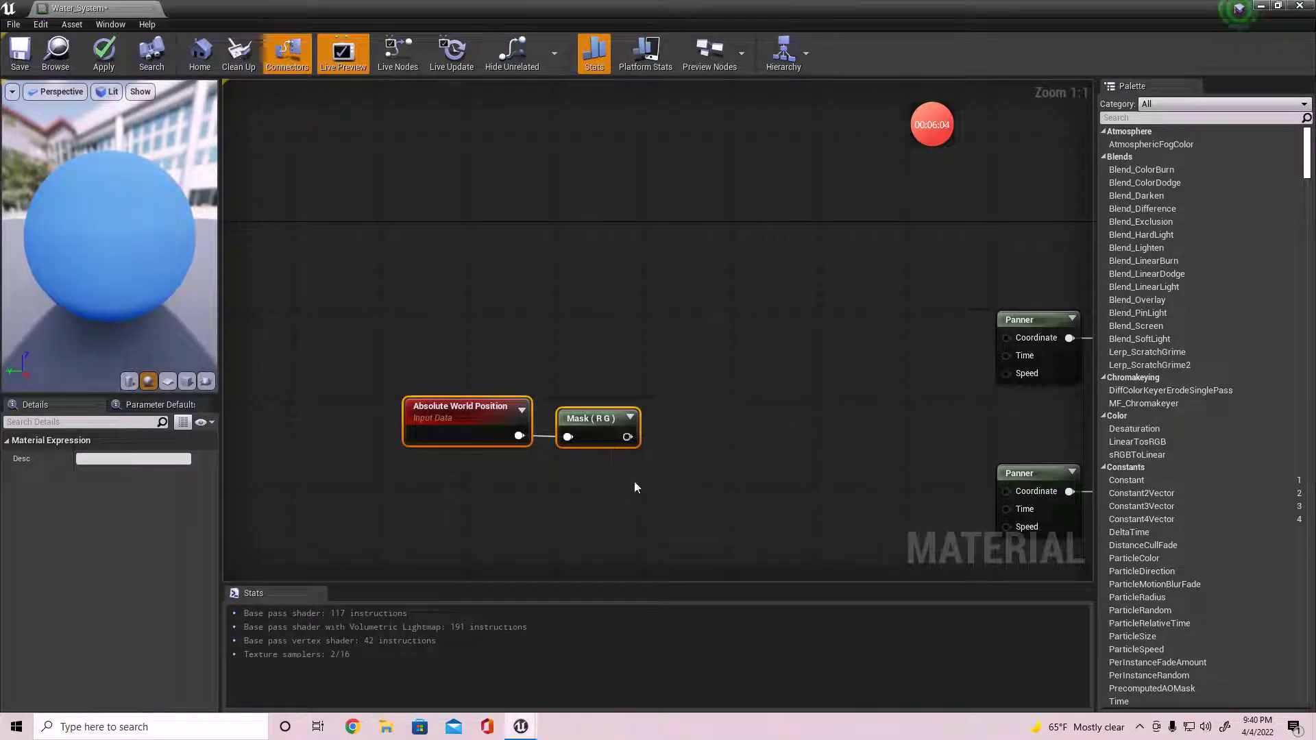
left_click(600, 435)
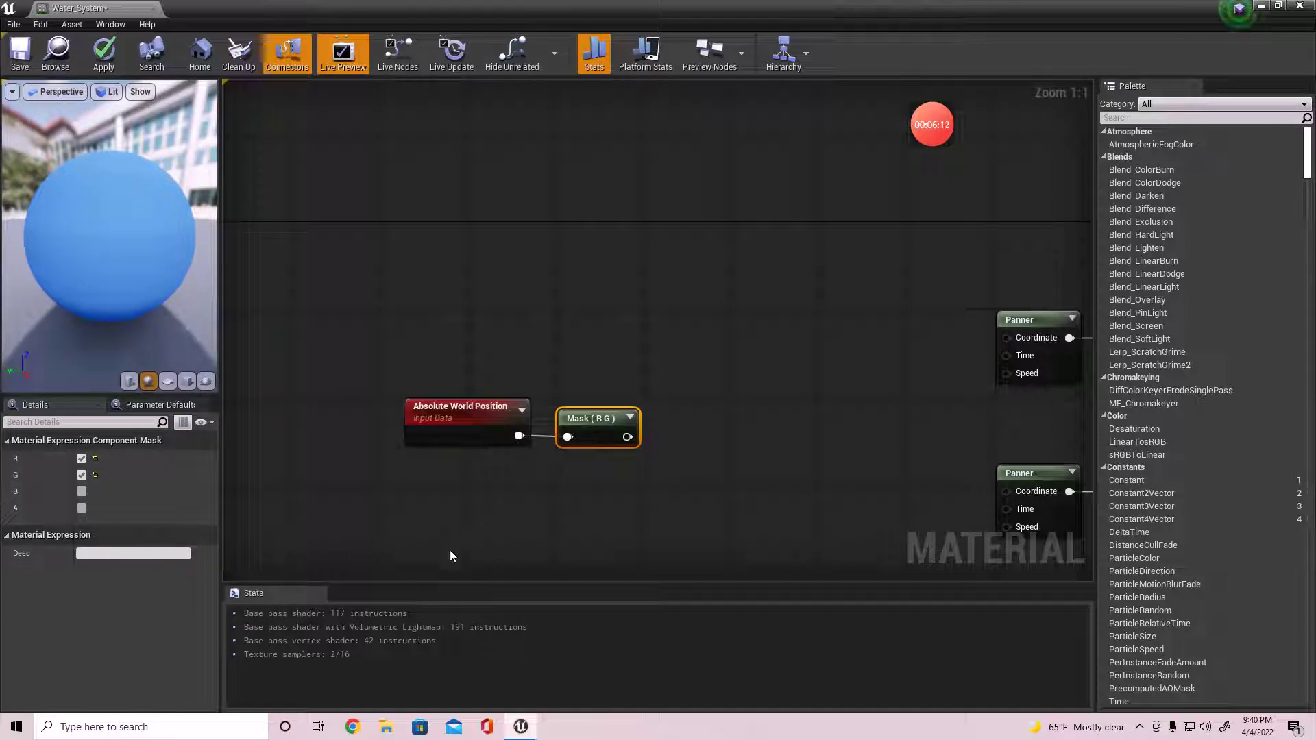
Dock the Water_System editor alongside the level editor and show the level's move gizmo on the Floor before returning to the material graph
left_click_drag(122, 10, 474, 5)
left_click(89, 8)
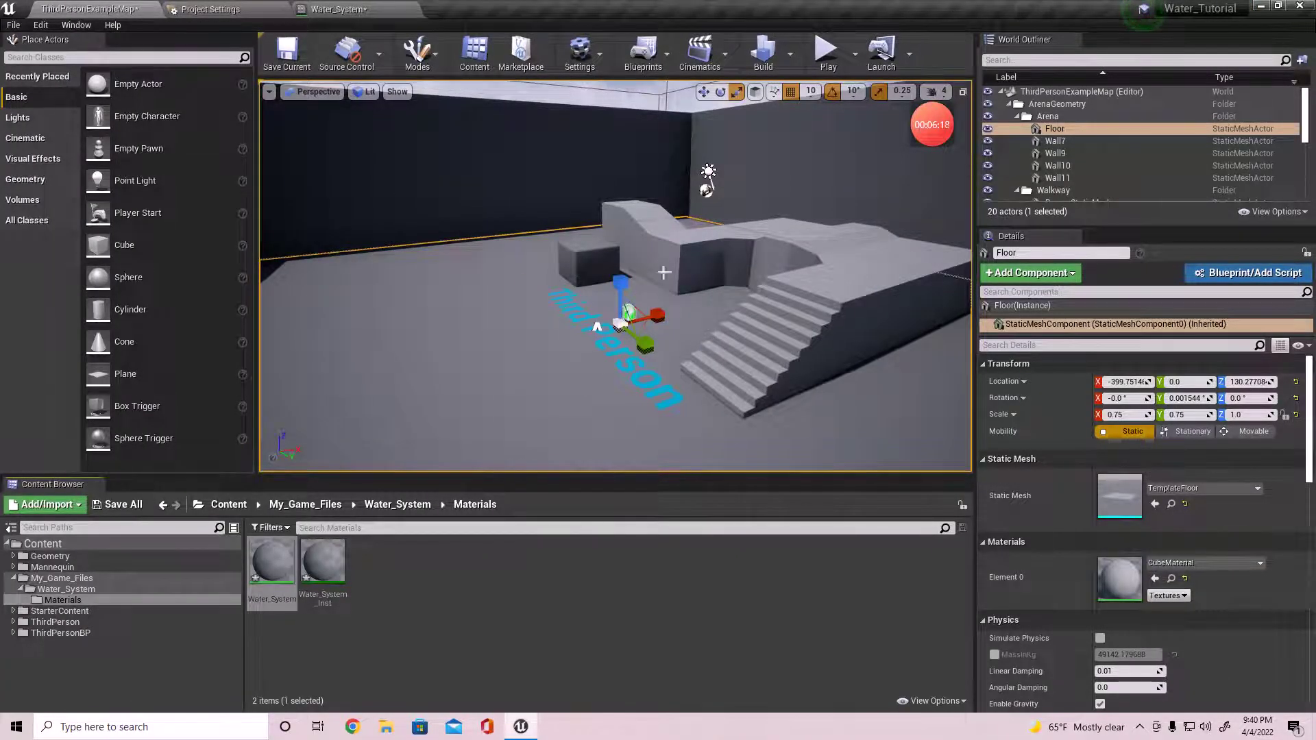
left_click(703, 91)
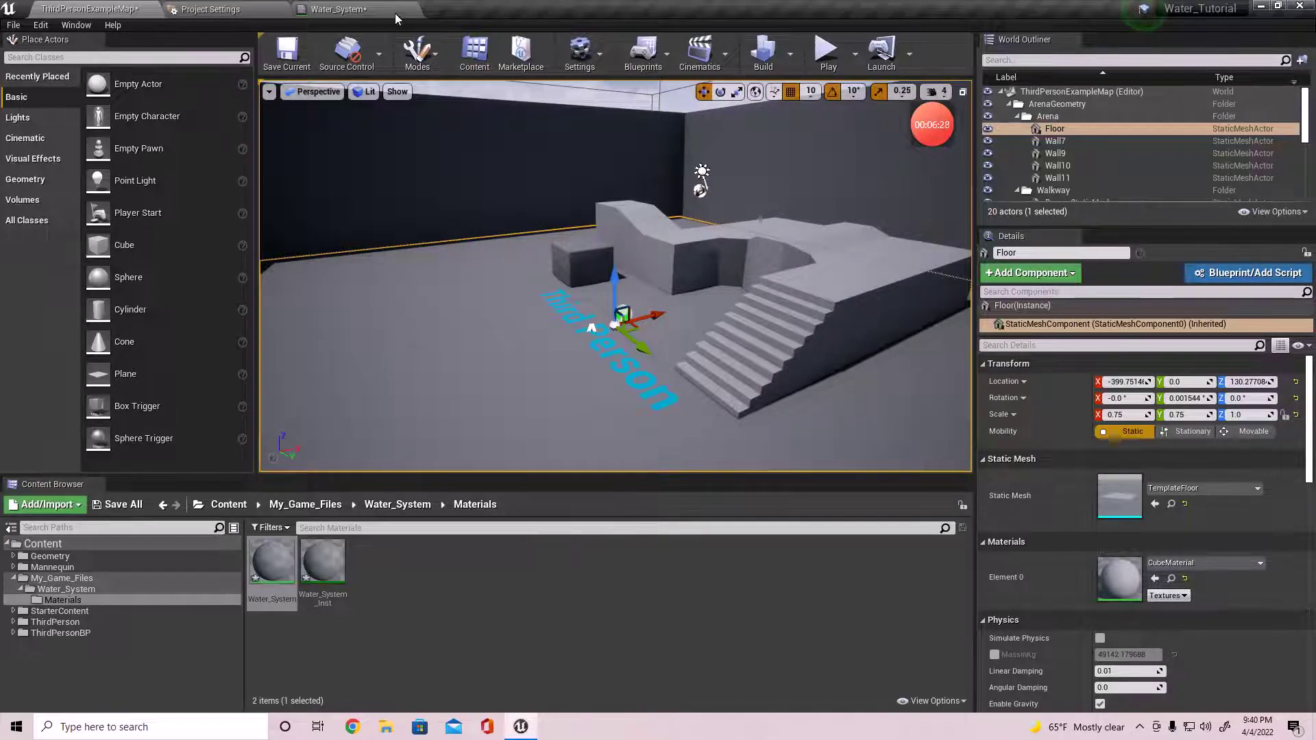
left_click(361, 6)
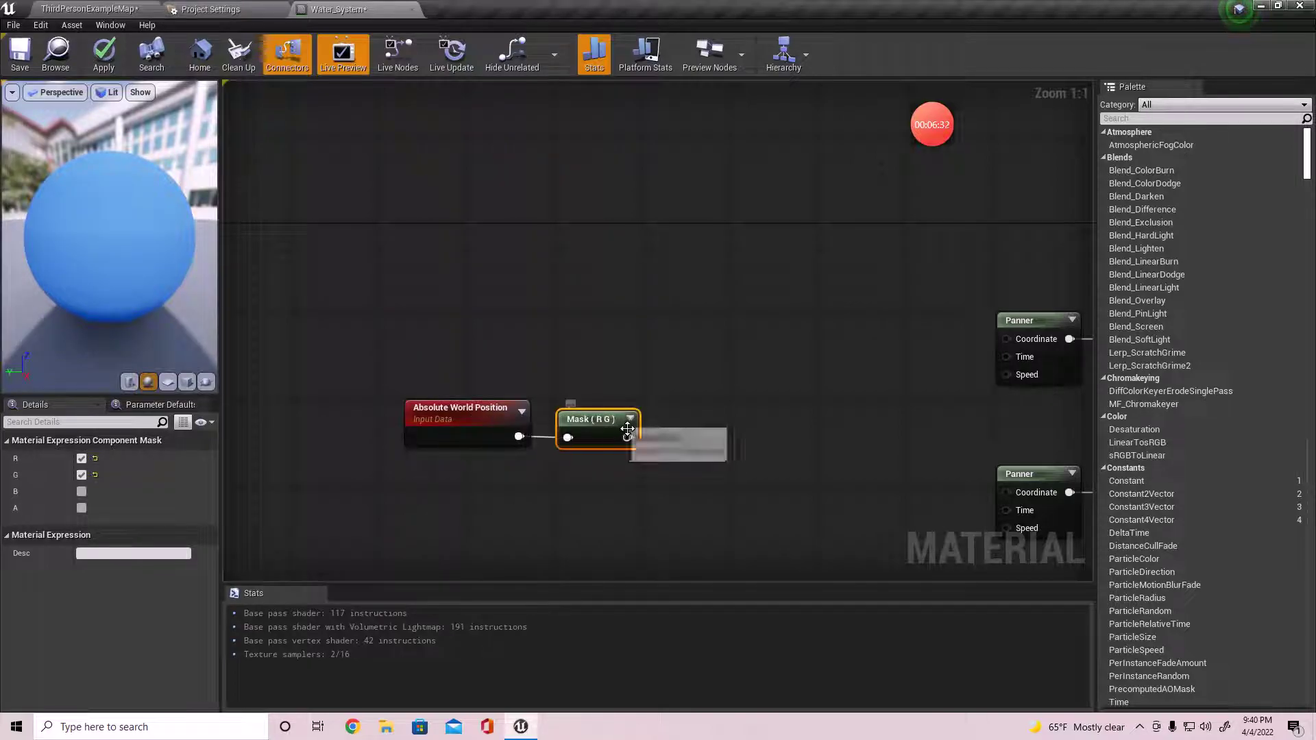
Attach a Divide node to the Mask output, align it beside the mask, and shift the three-node chain left
left_click_drag(622, 442, 690, 436)
type("divide")
key("Return")
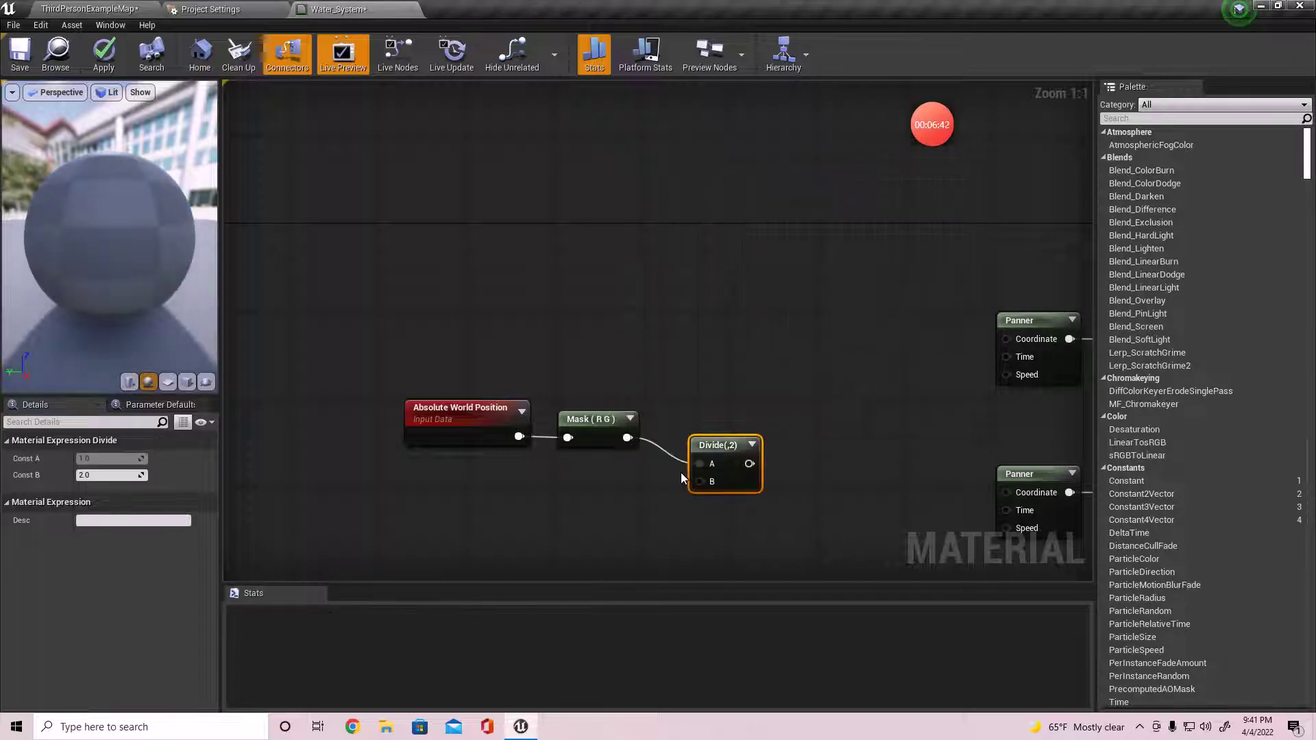
left_click_drag(718, 452, 696, 427)
left_click_drag(488, 464, 616, 429)
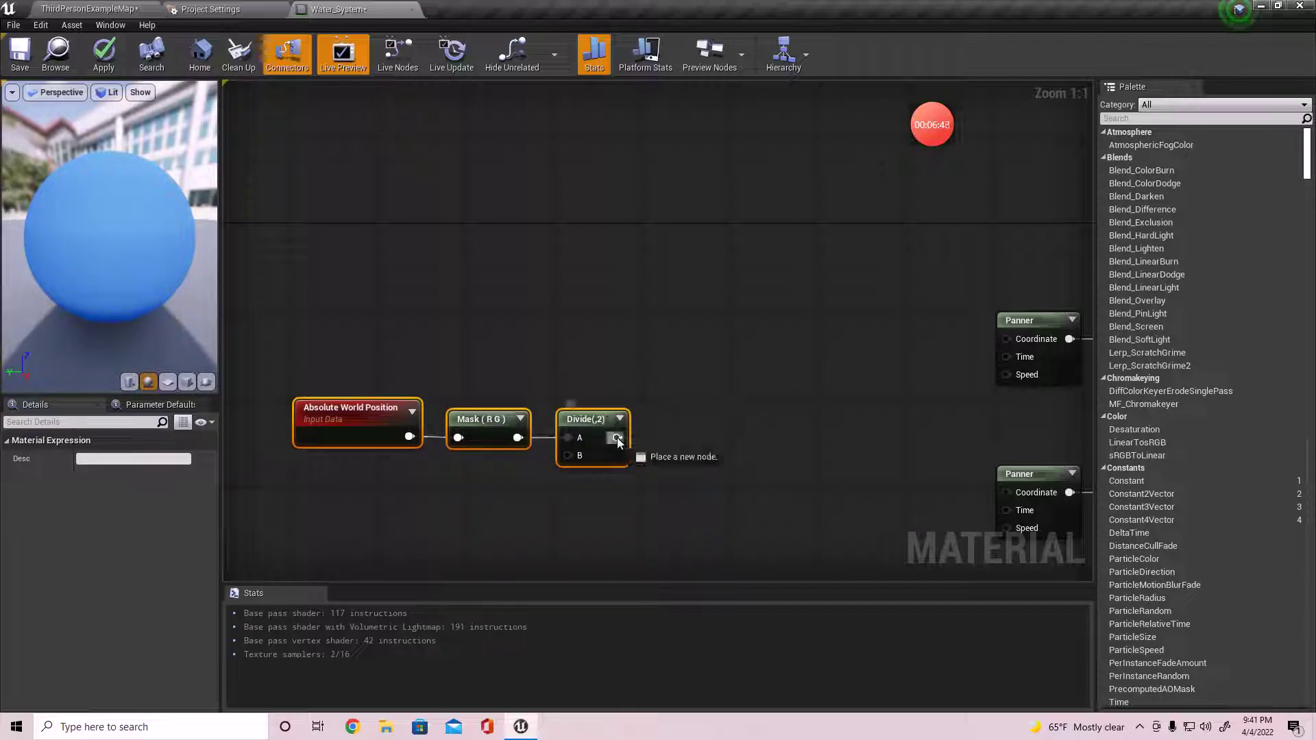
Promote the Divide node's B input to a parameter named Waves_Scale and place it below the Mask node
left_click(612, 459)
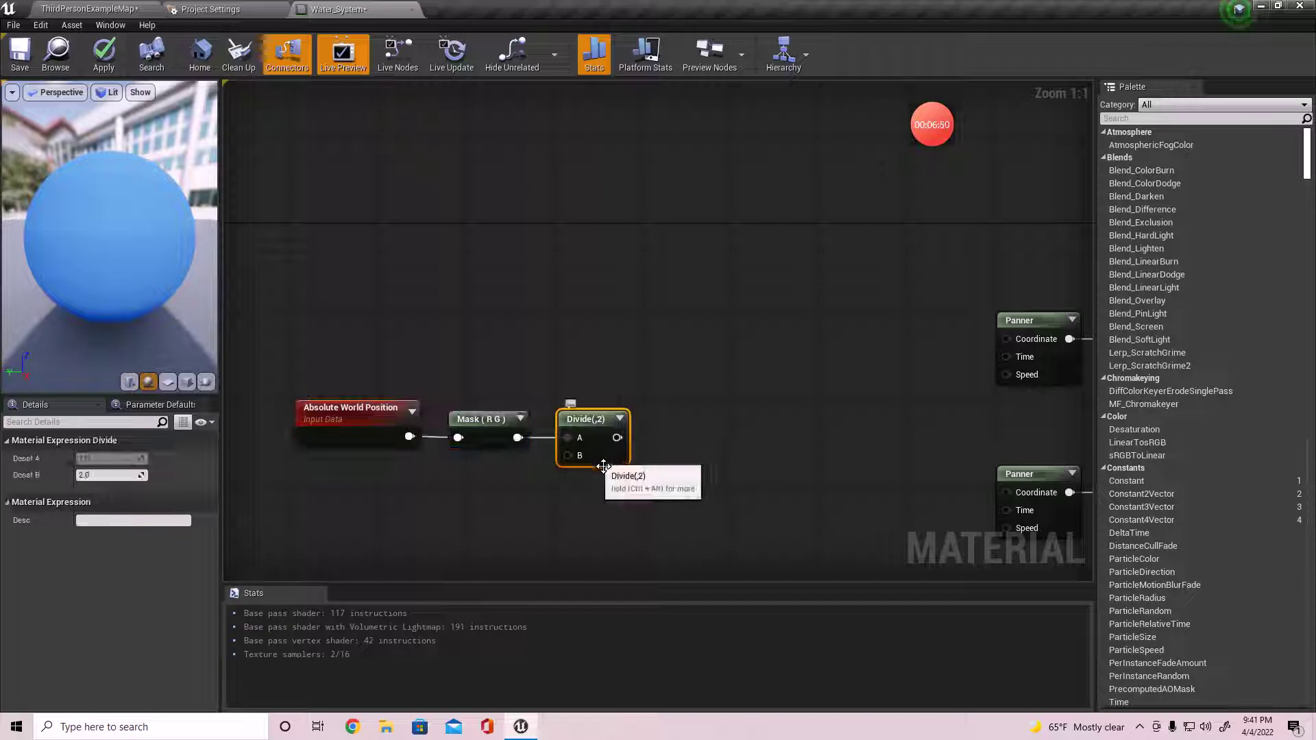
right_click(572, 458)
left_click(606, 476)
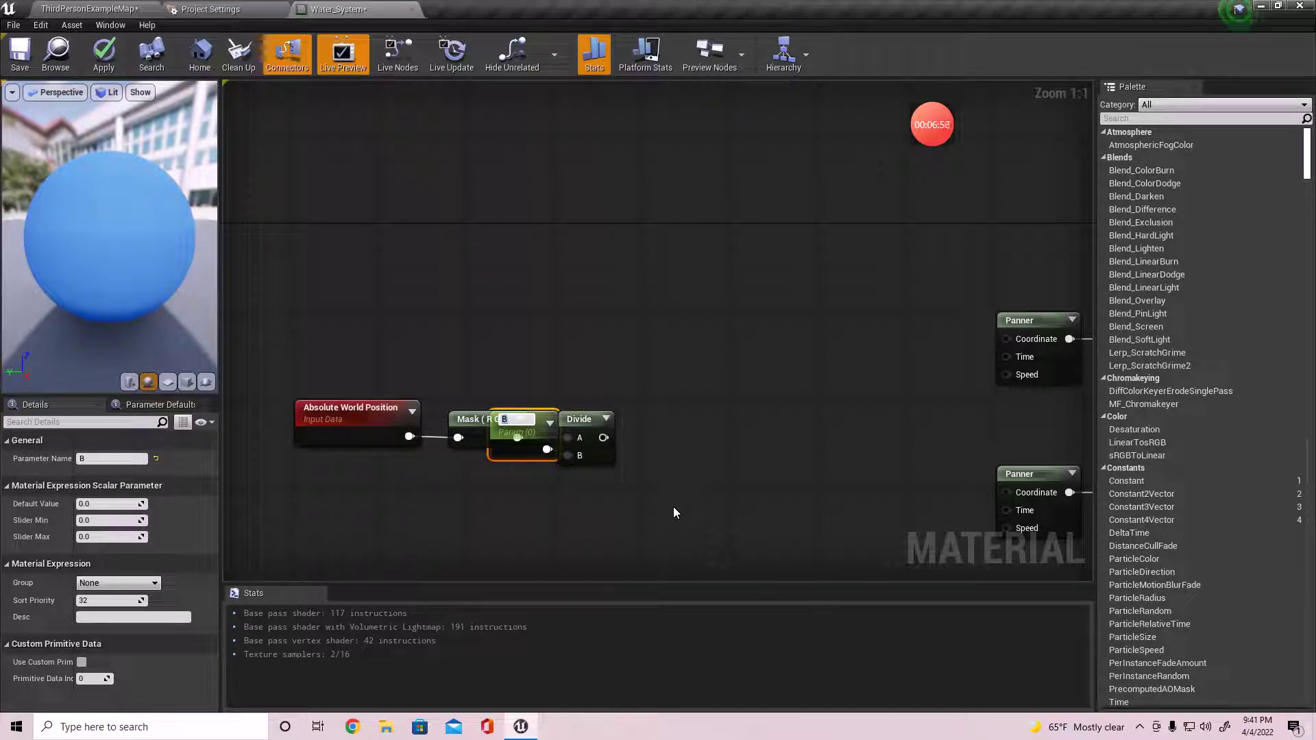
type("Waves_Scale")
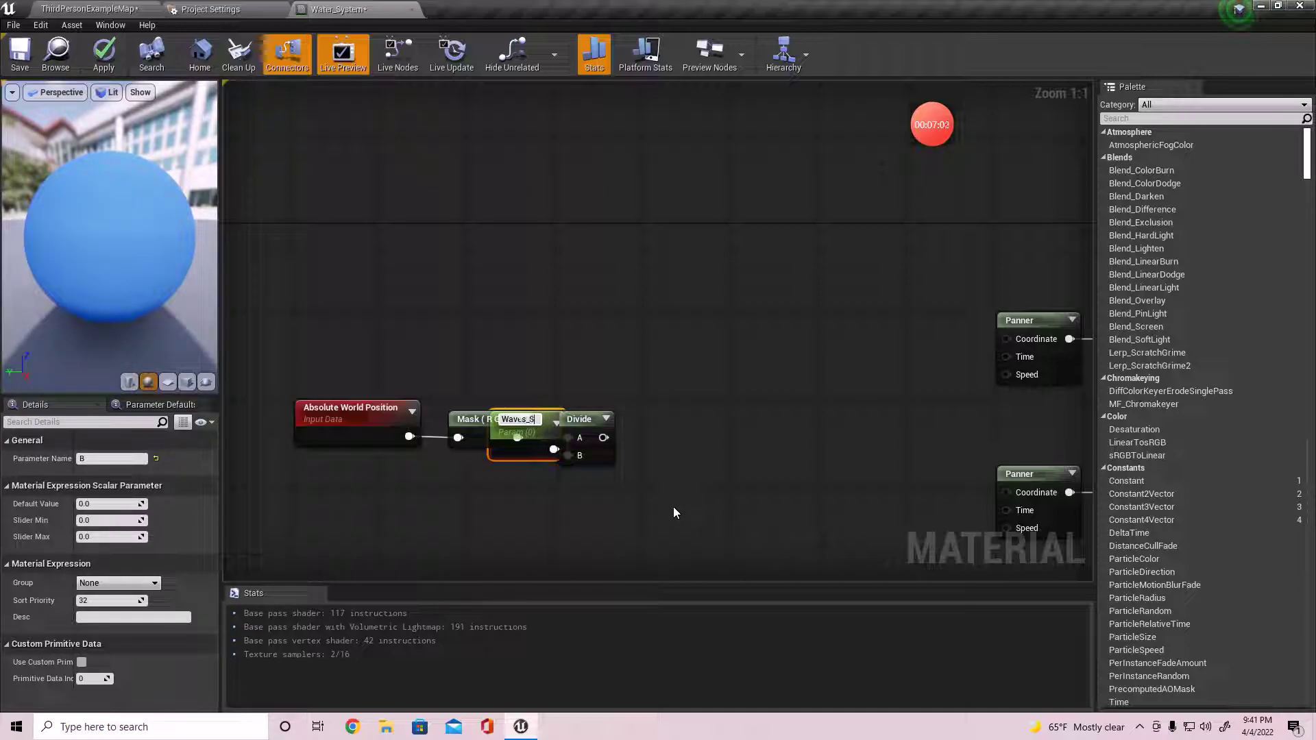
key("Return")
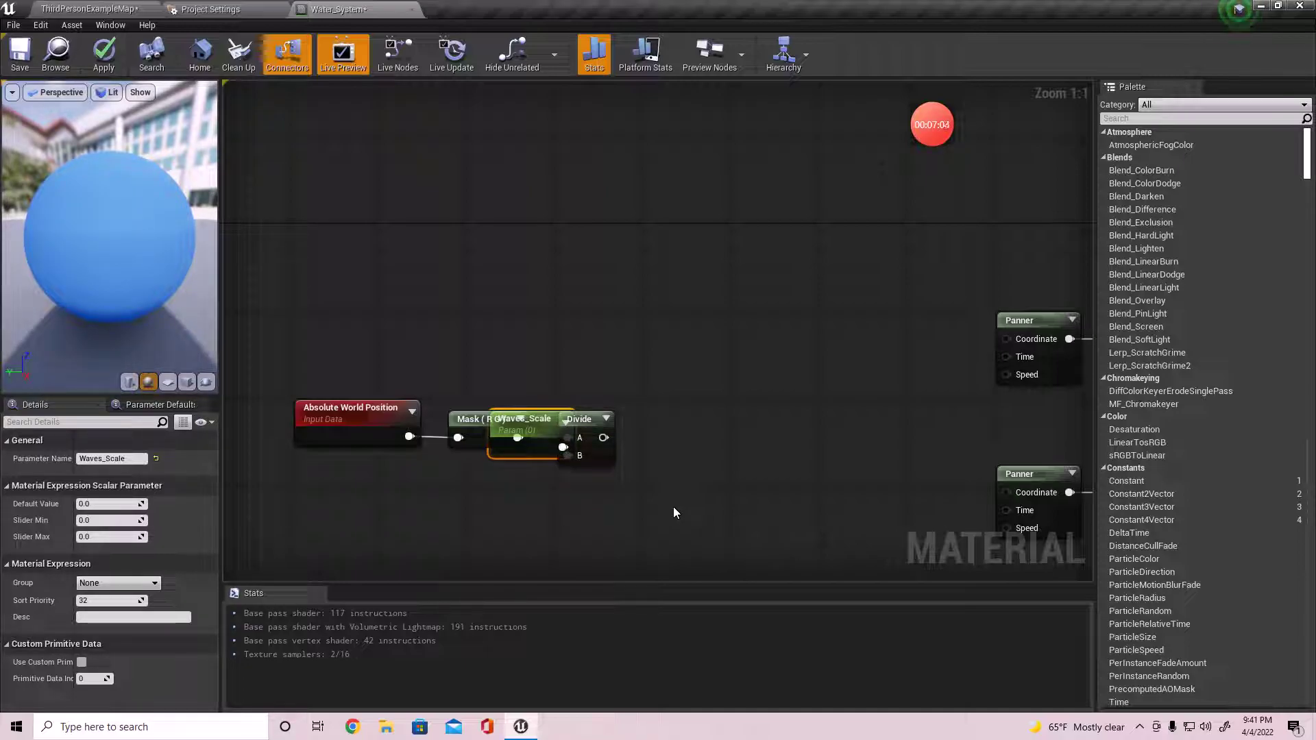
left_click_drag(544, 416, 495, 460)
Set the default value of the Waves_Scale parameter to 1000
left_click(108, 504)
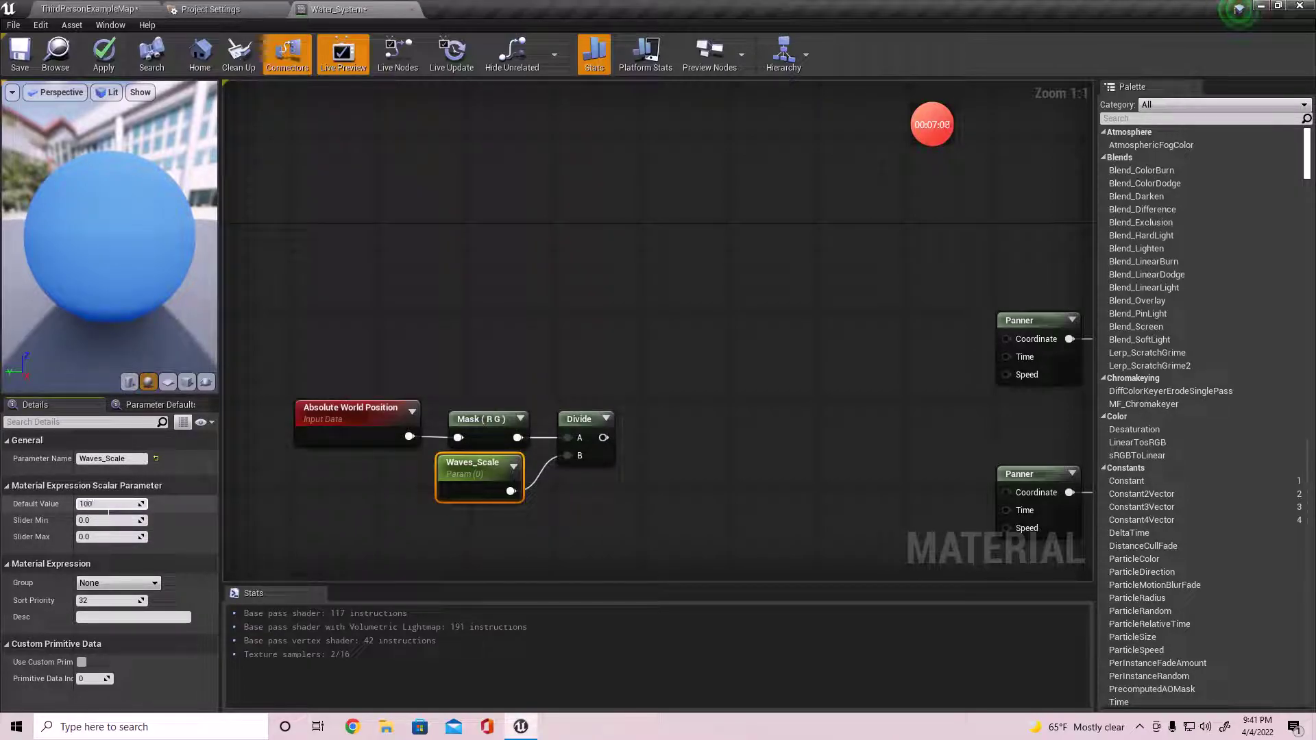
type("1000")
key("Return")
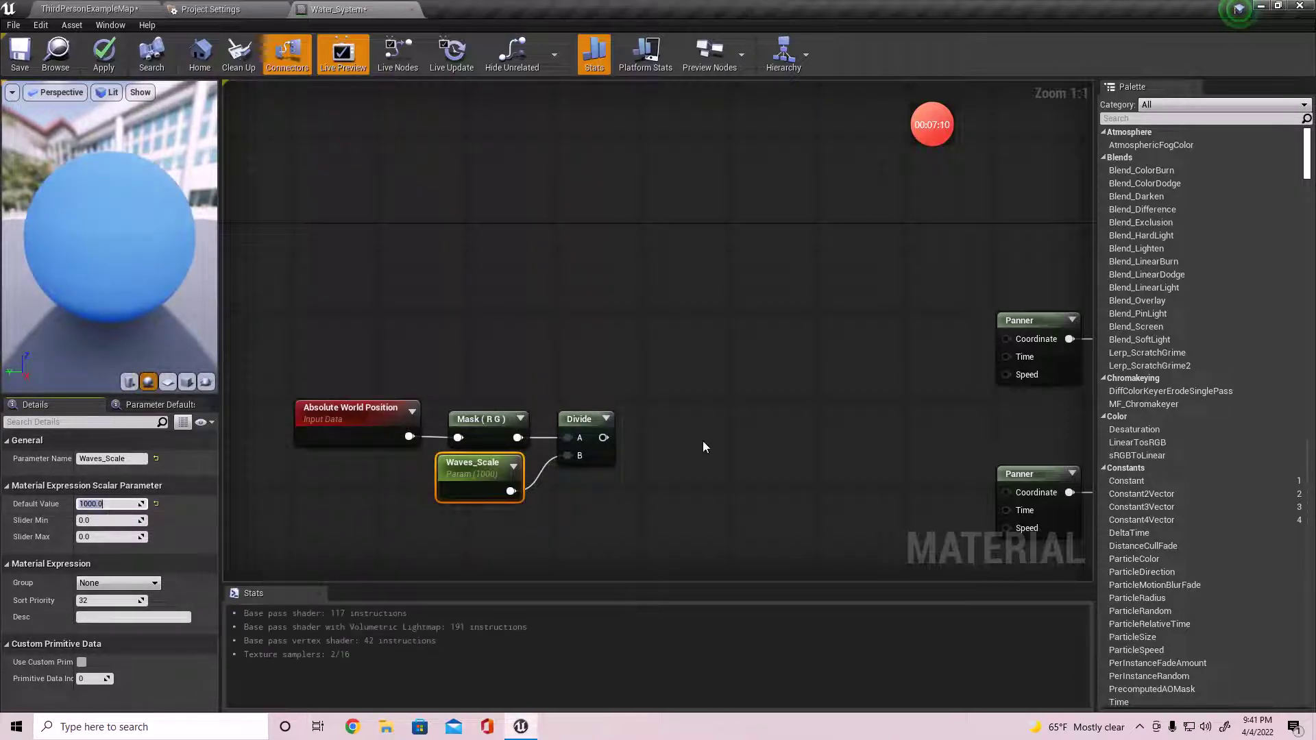
Connect the Divide output to the Coordinate inputs of both Panner nodes
right_click_drag(701, 441, 586, 450)
left_click_drag(507, 441, 922, 342)
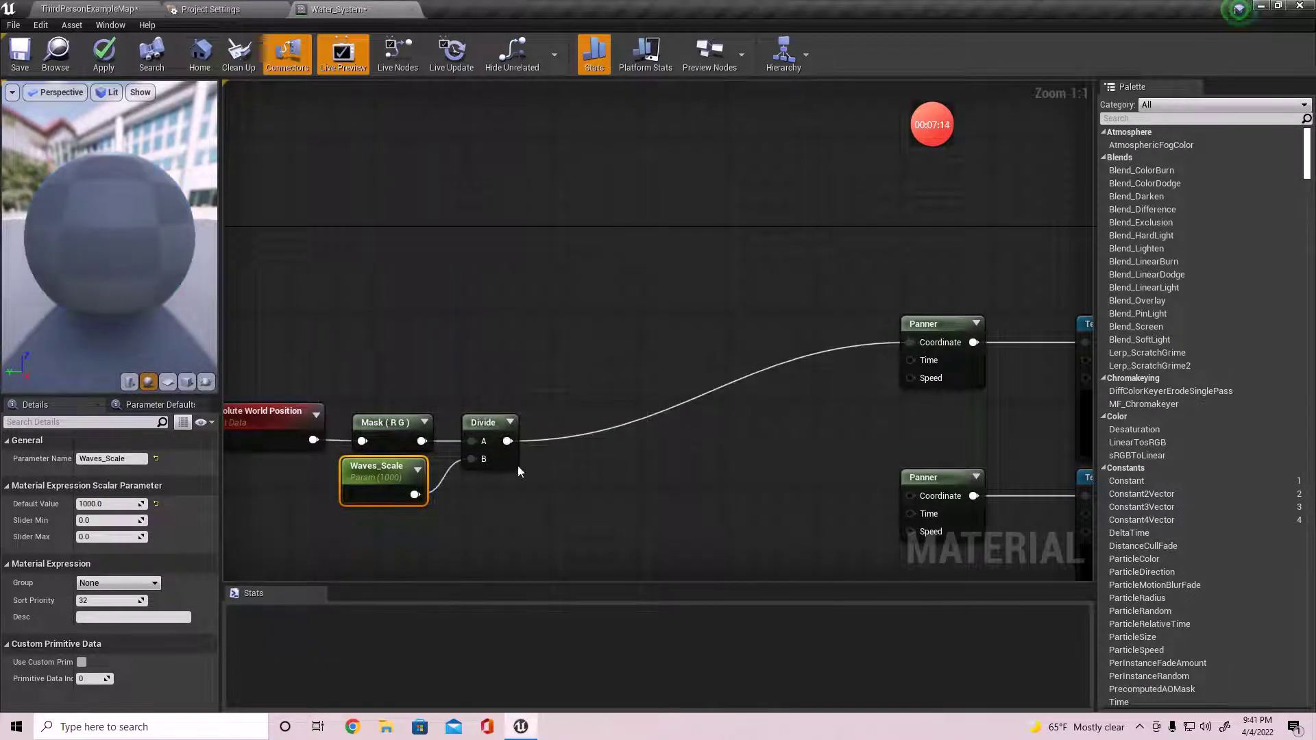
left_click_drag(507, 441, 911, 495)
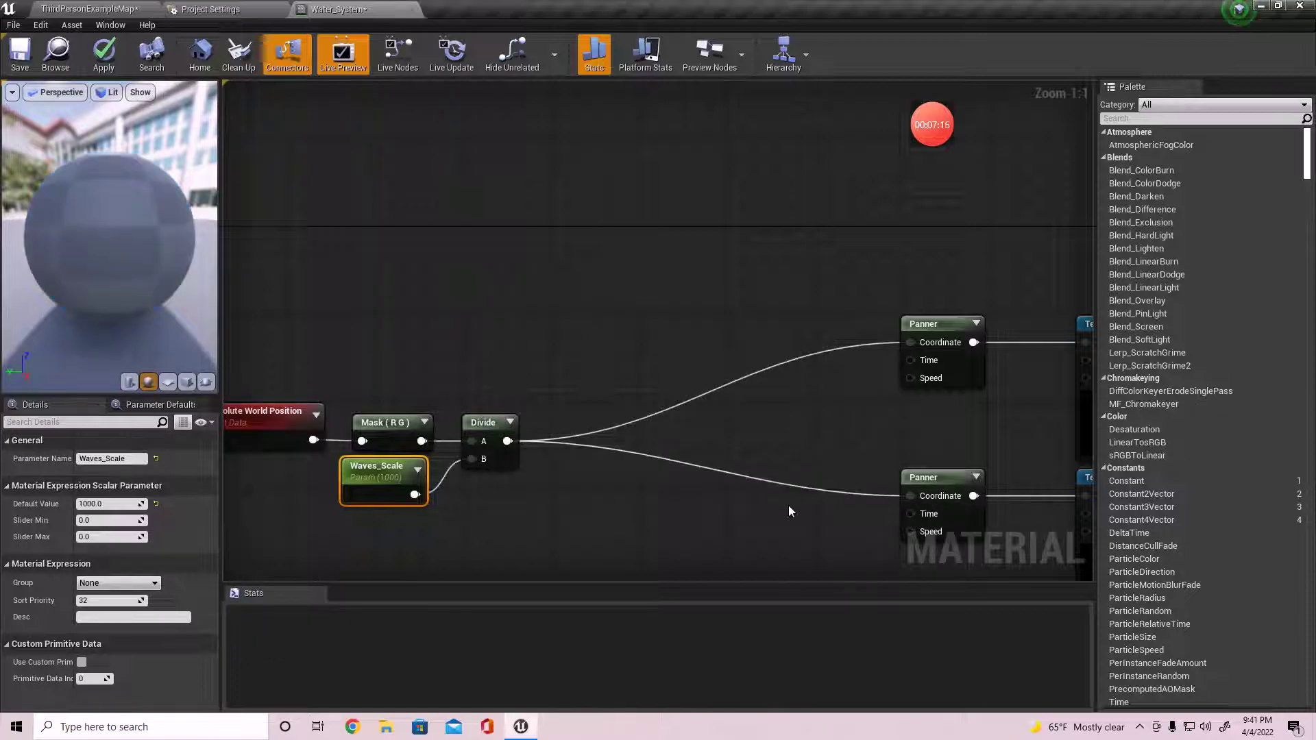
Assign the T_Water_N texture to the upper Texture Sample node
right_click_drag(632, 505, 779, 475)
left_click_drag(392, 479, 859, 393)
right_click_drag(862, 398, 388, 425)
right_click_drag(804, 406, 664, 353)
left_click_drag(303, 489, 755, 312)
left_click(799, 376)
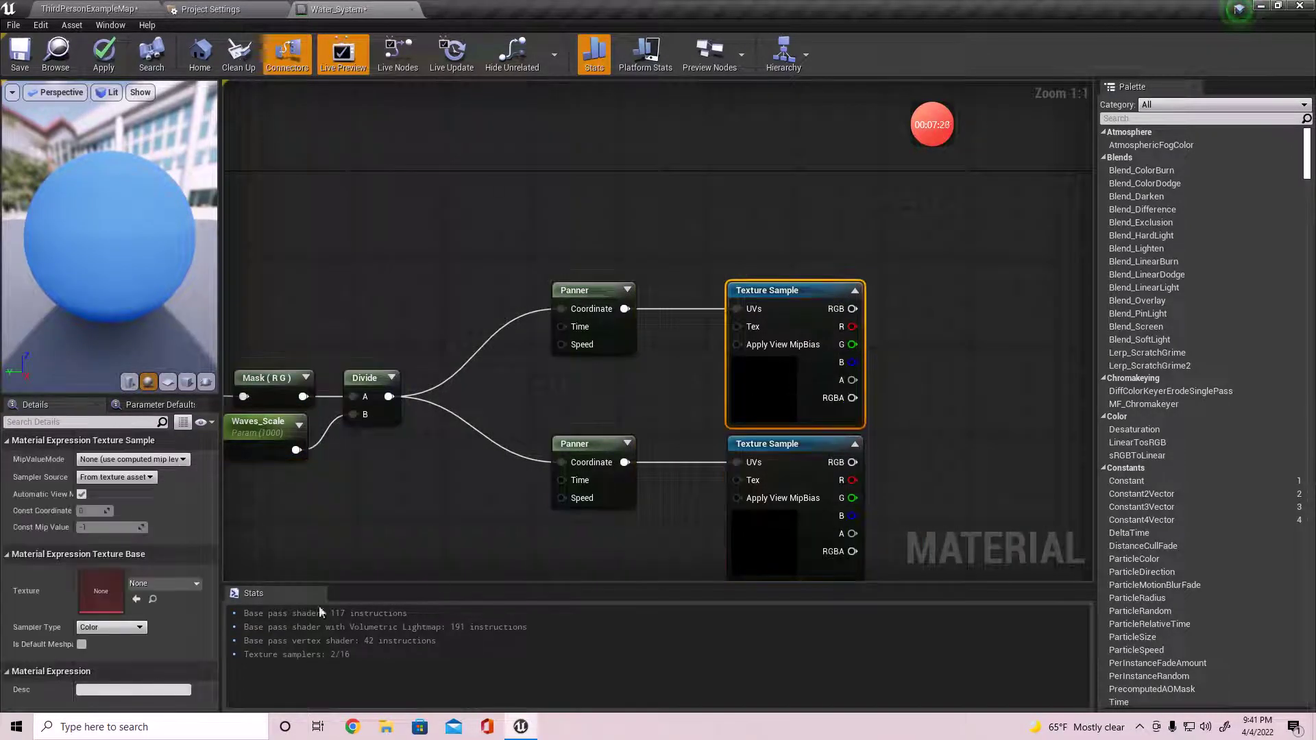
left_click(165, 583)
type("water")
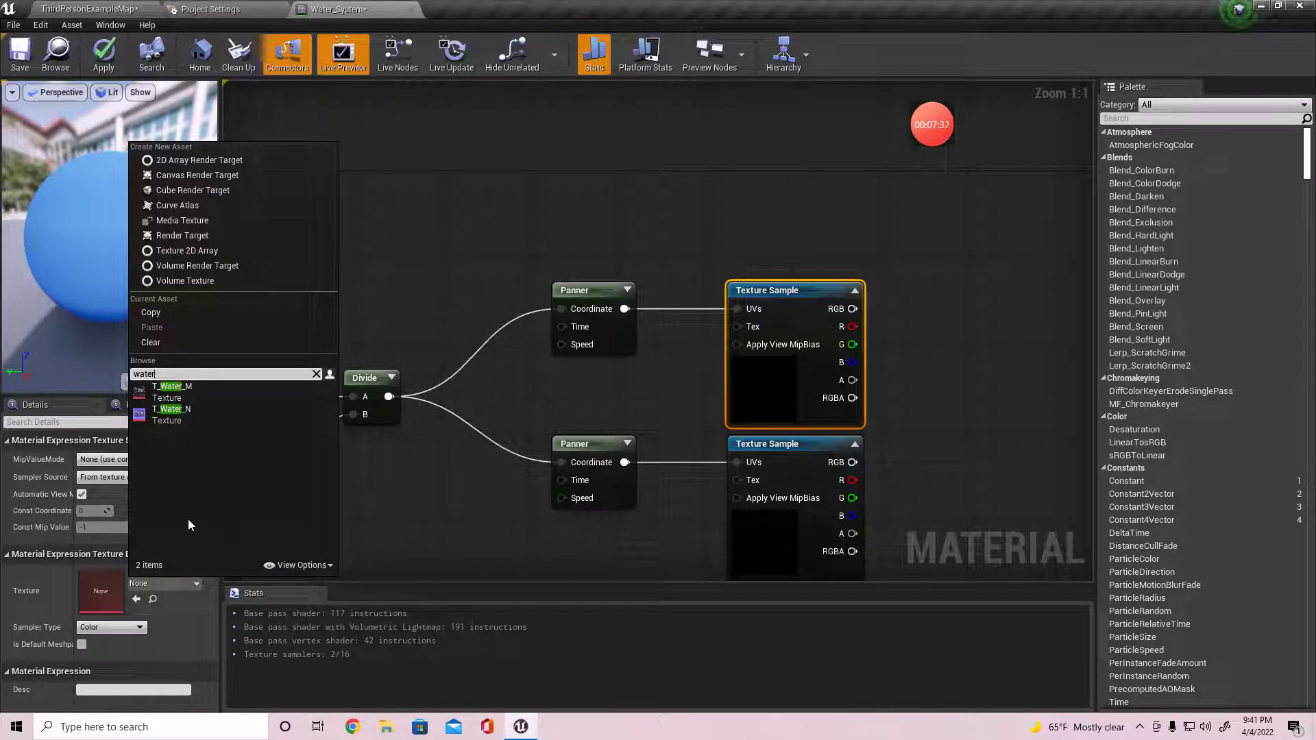
left_click(233, 419)
right_click_drag(634, 396, 545, 401)
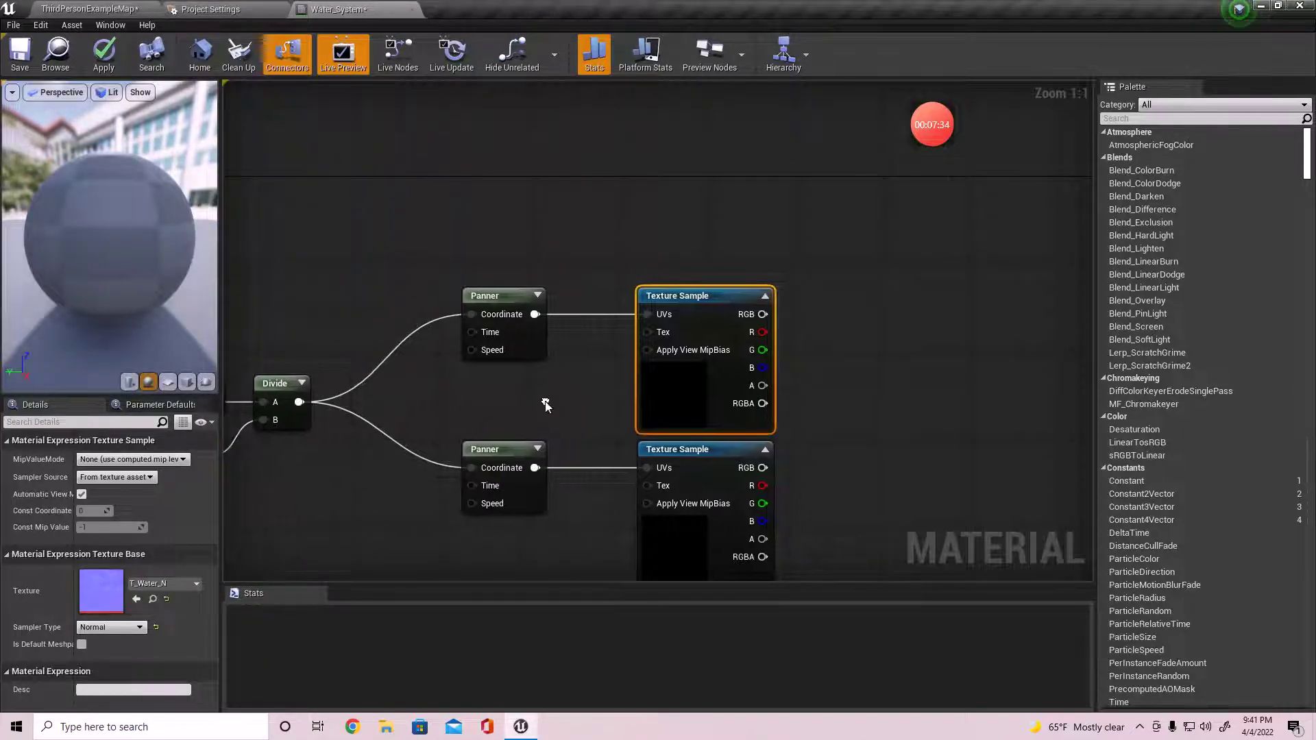
Change the upper Texture Sample's texture to T_Rock_Basalt_N
right_click_drag(679, 421, 711, 461)
right_click_drag(704, 385, 523, 442)
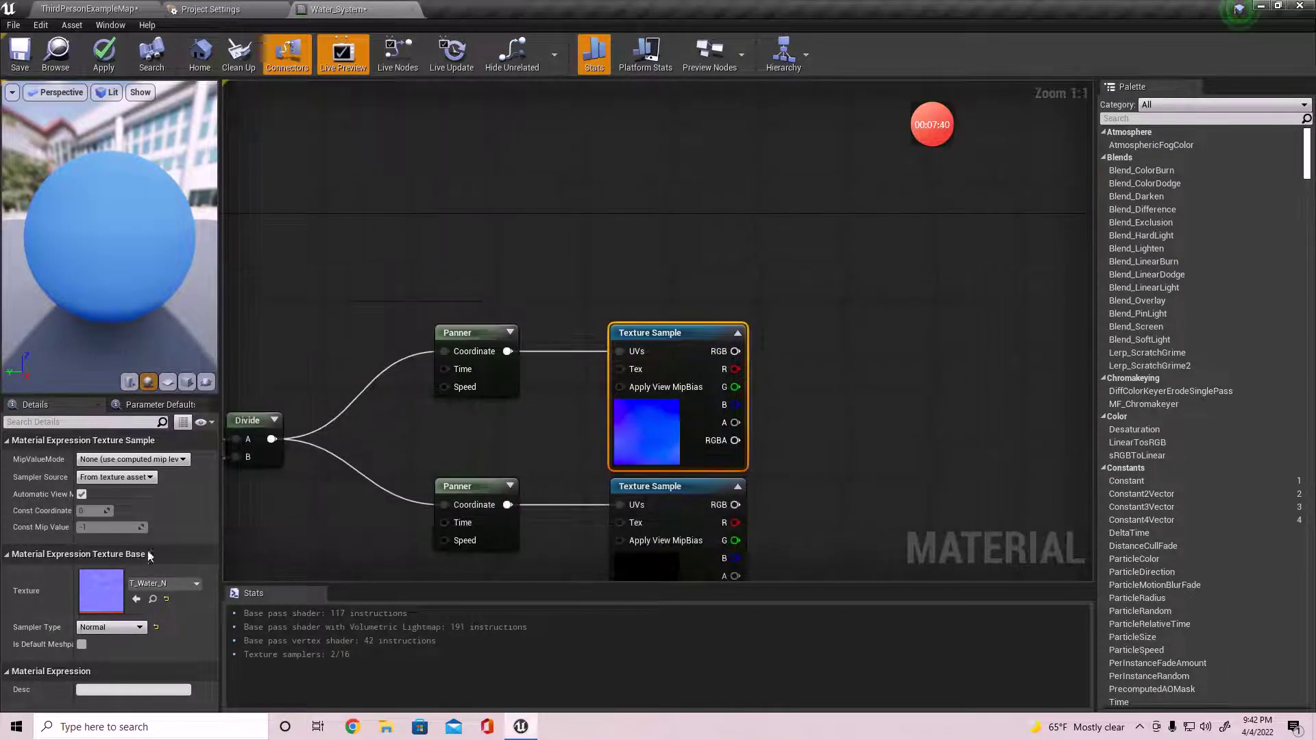
left_click(150, 586)
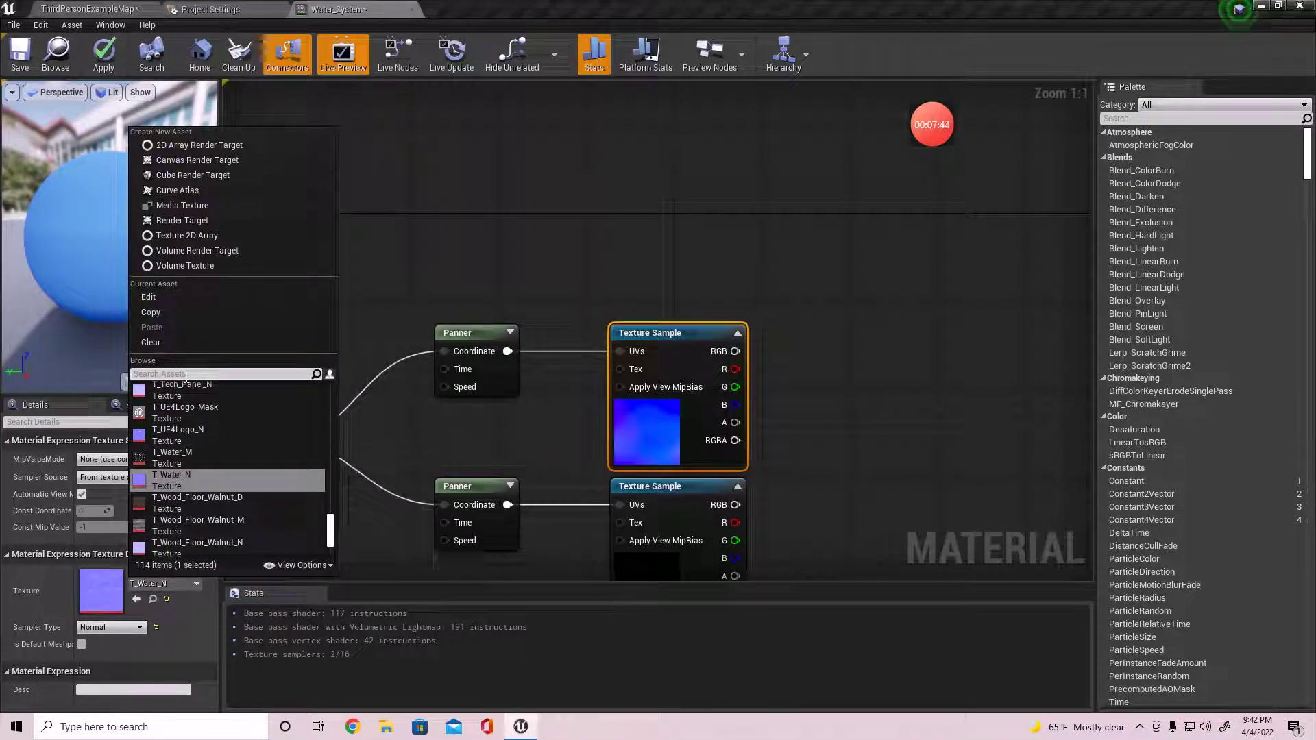
type("ba")
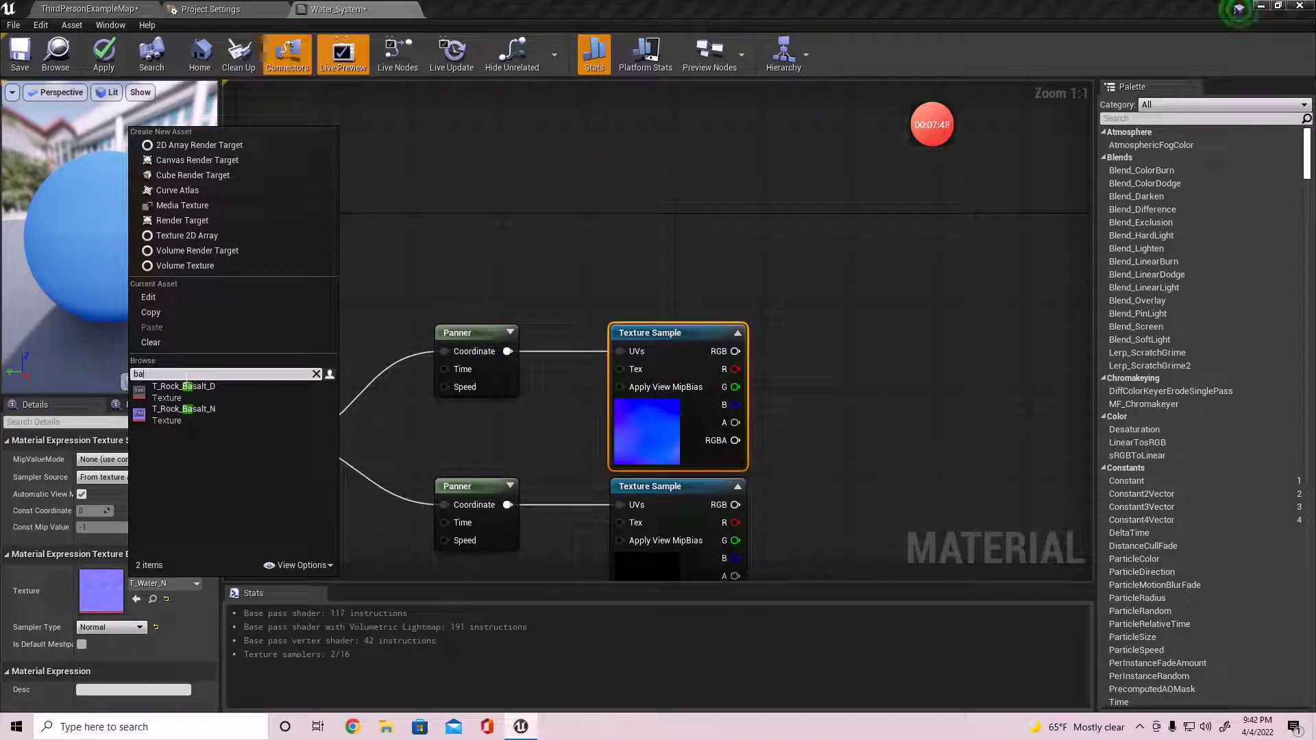
left_click(207, 417)
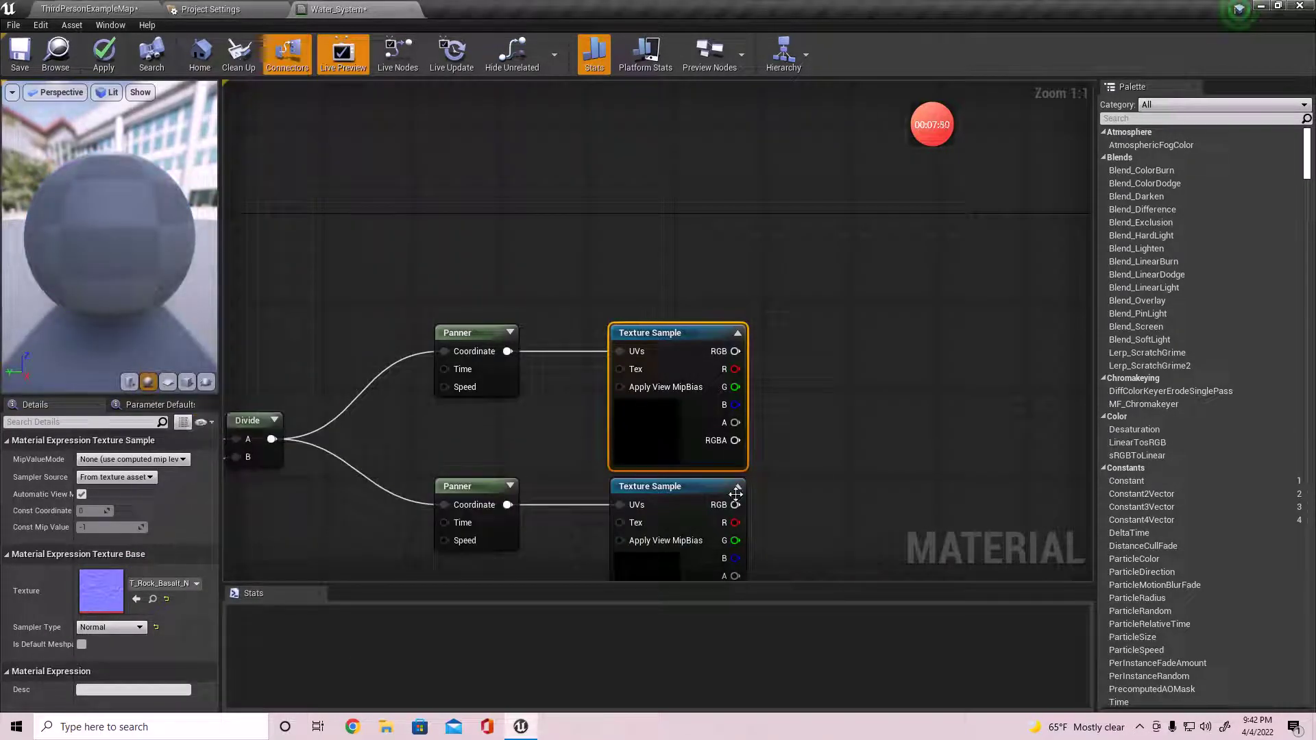
Assign the T_Rock_Basalt_N texture to the lower Texture Sample node
left_click(684, 564)
left_click(180, 587)
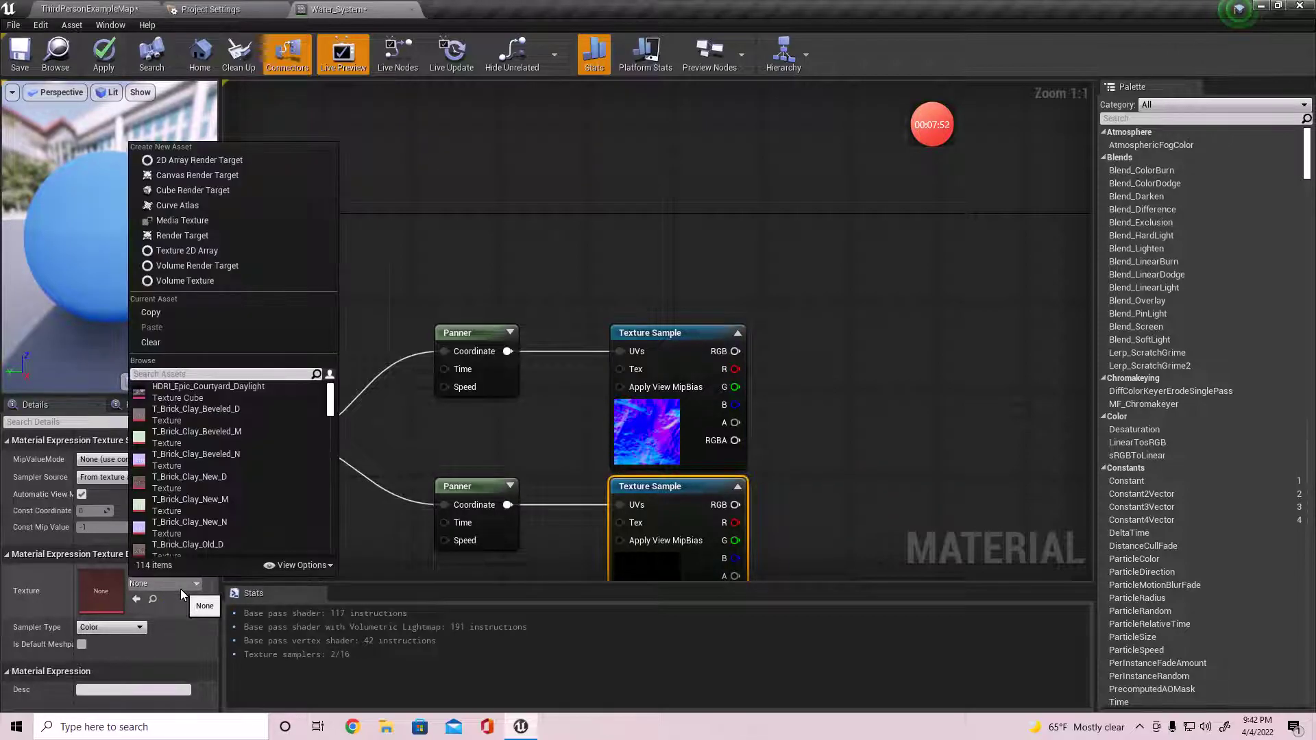
type("basalt")
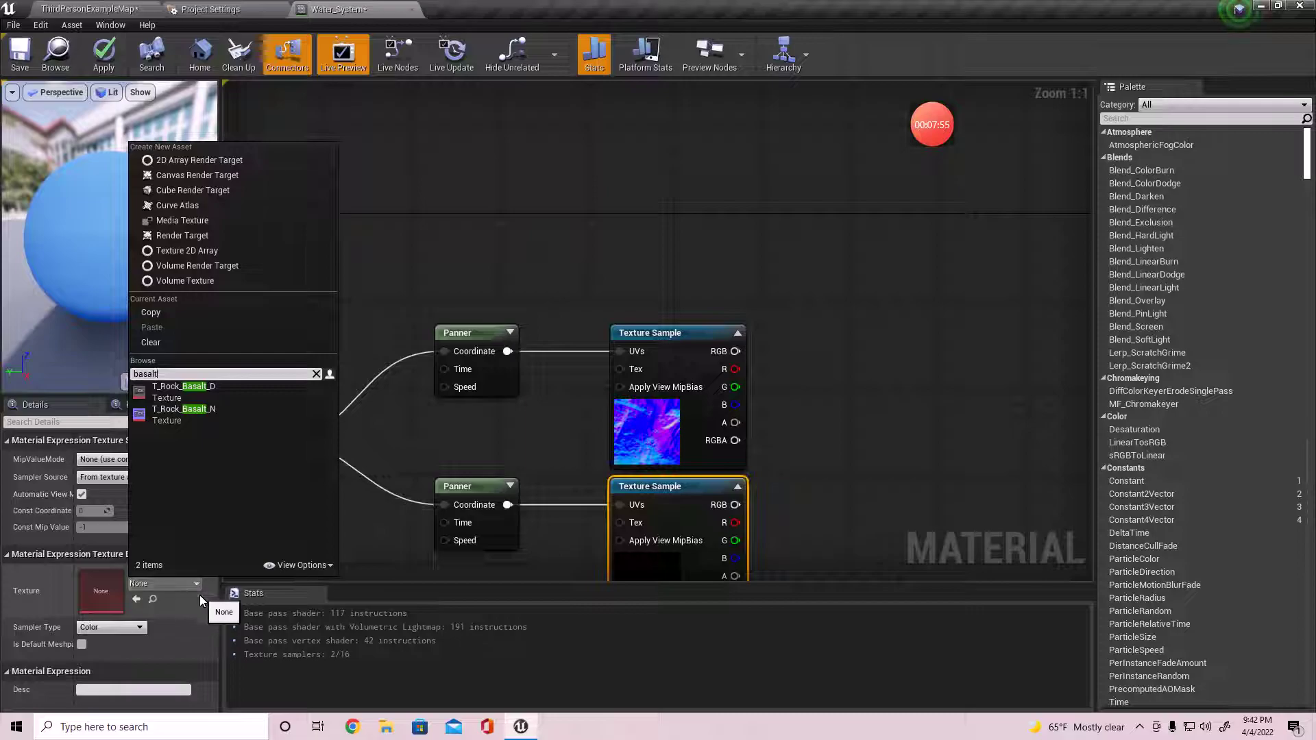
left_click(258, 415)
Add a MakeFloat3 node in the empty area above the Absolute World Position and Mask nodes
right_click_drag(619, 520, 727, 462)
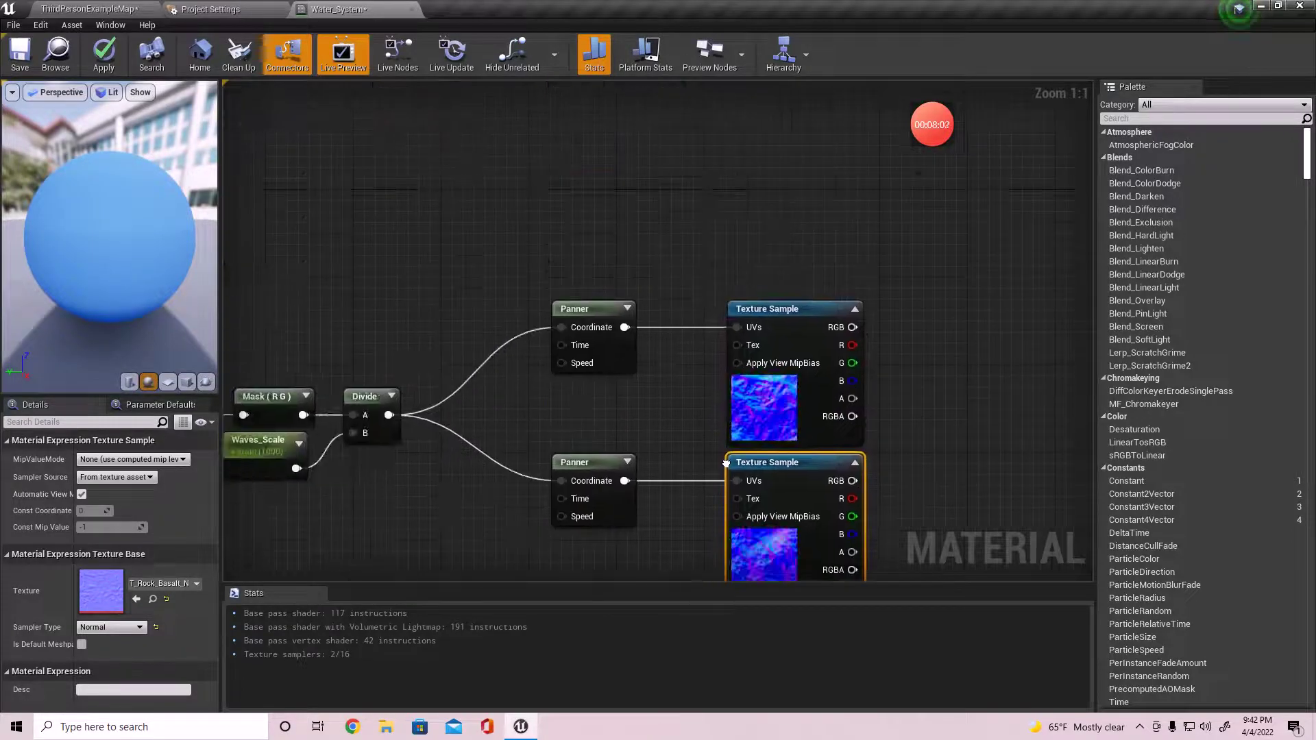
right_click_drag(451, 369, 583, 412)
right_click_drag(602, 339, 668, 372)
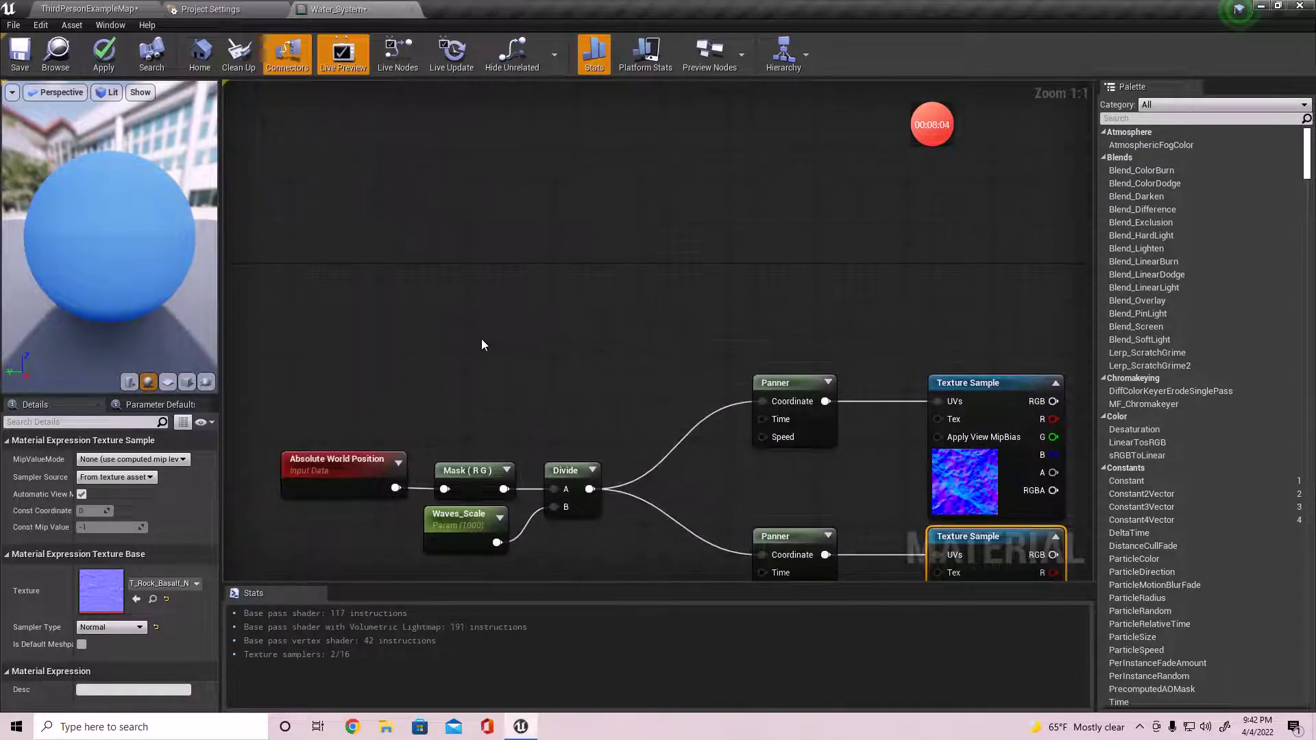
right_click(468, 338)
type("float")
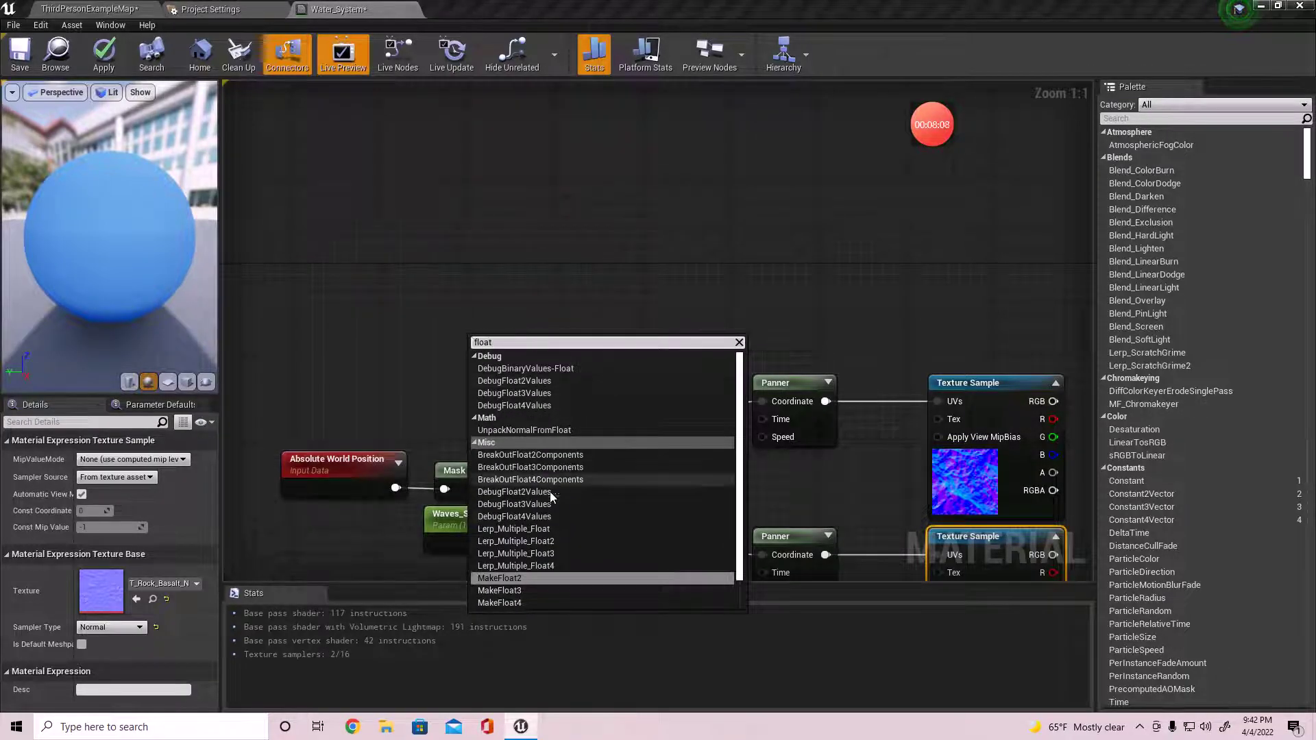
left_click(513, 591)
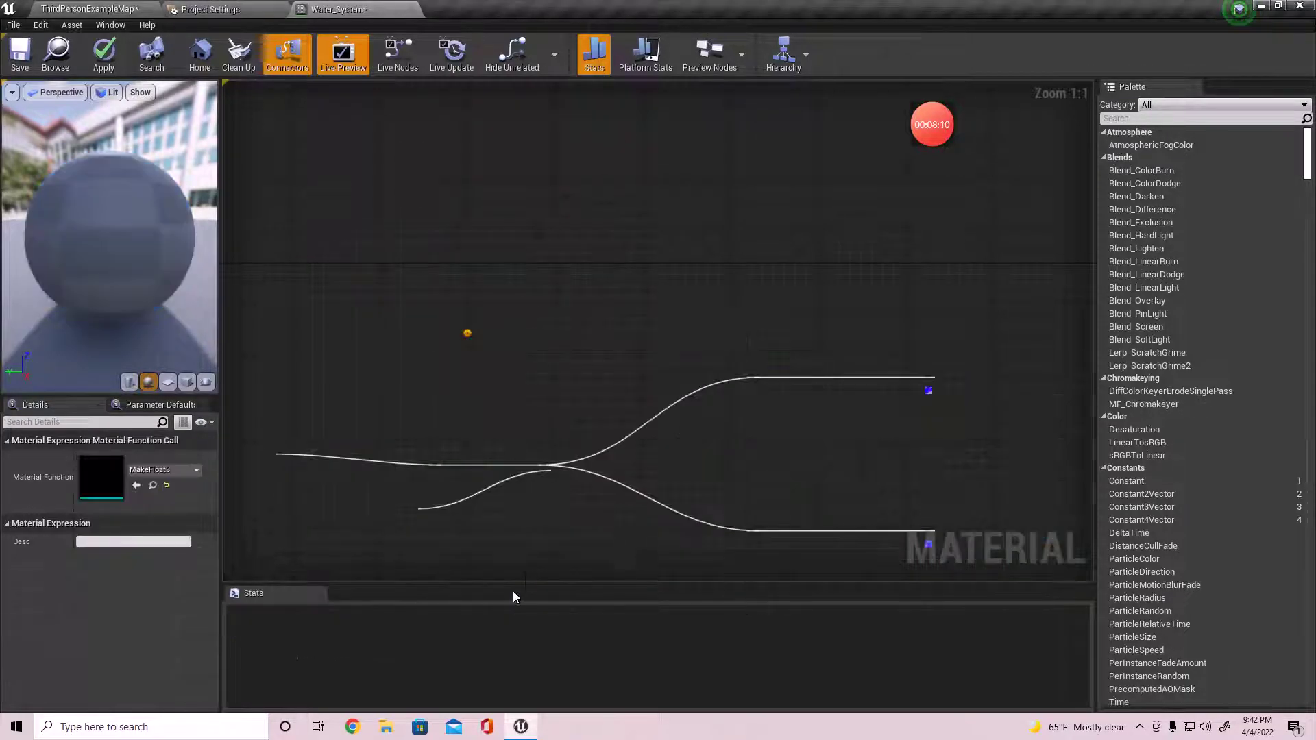
right_click_drag(489, 404, 522, 476)
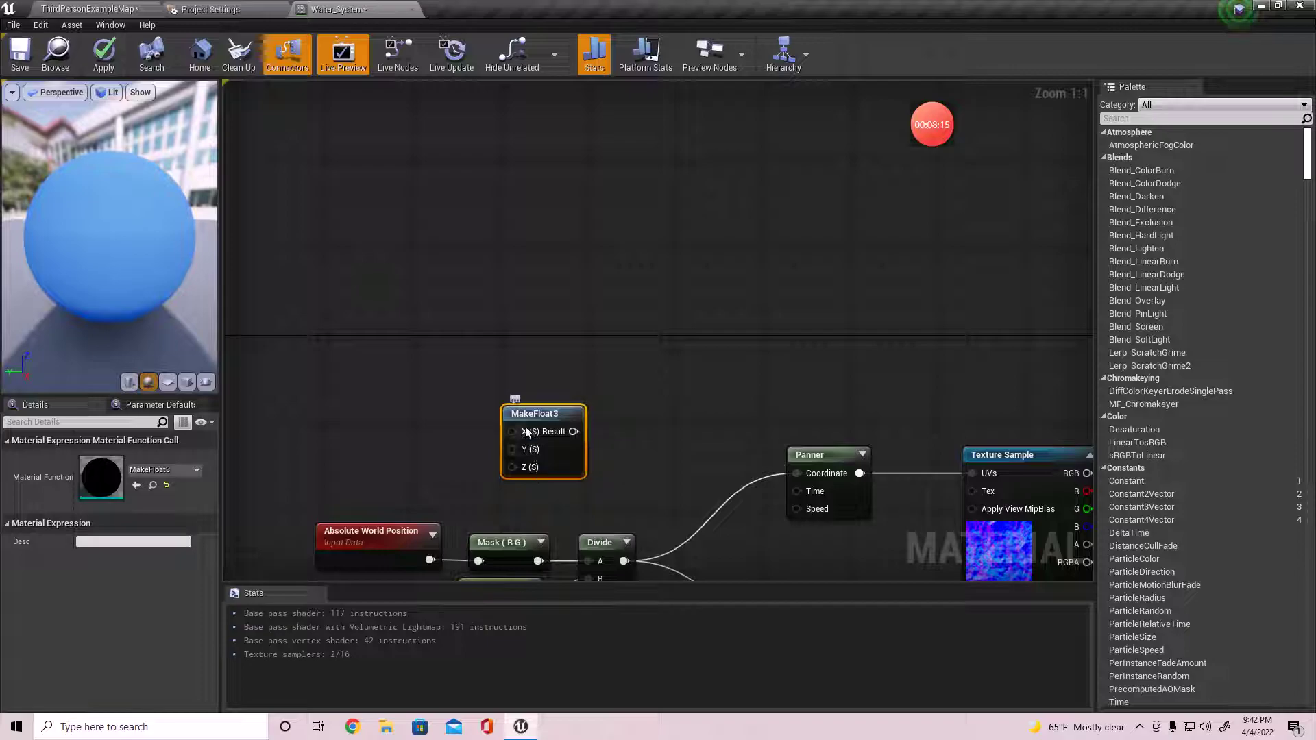
right_click_drag(488, 455, 513, 368)
left_click_drag(459, 536, 553, 496)
left_click(680, 392)
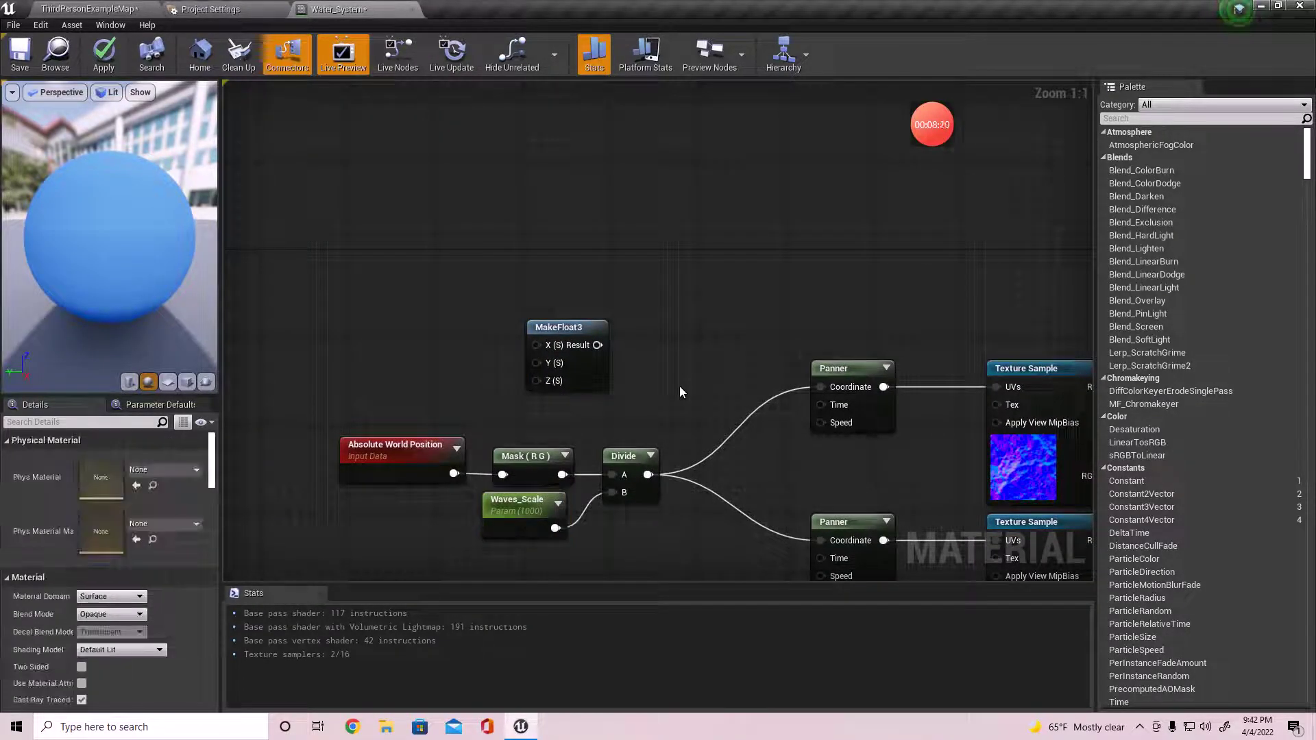
left_click(680, 392)
left_click_drag(710, 414, 746, 396)
left_click(685, 366)
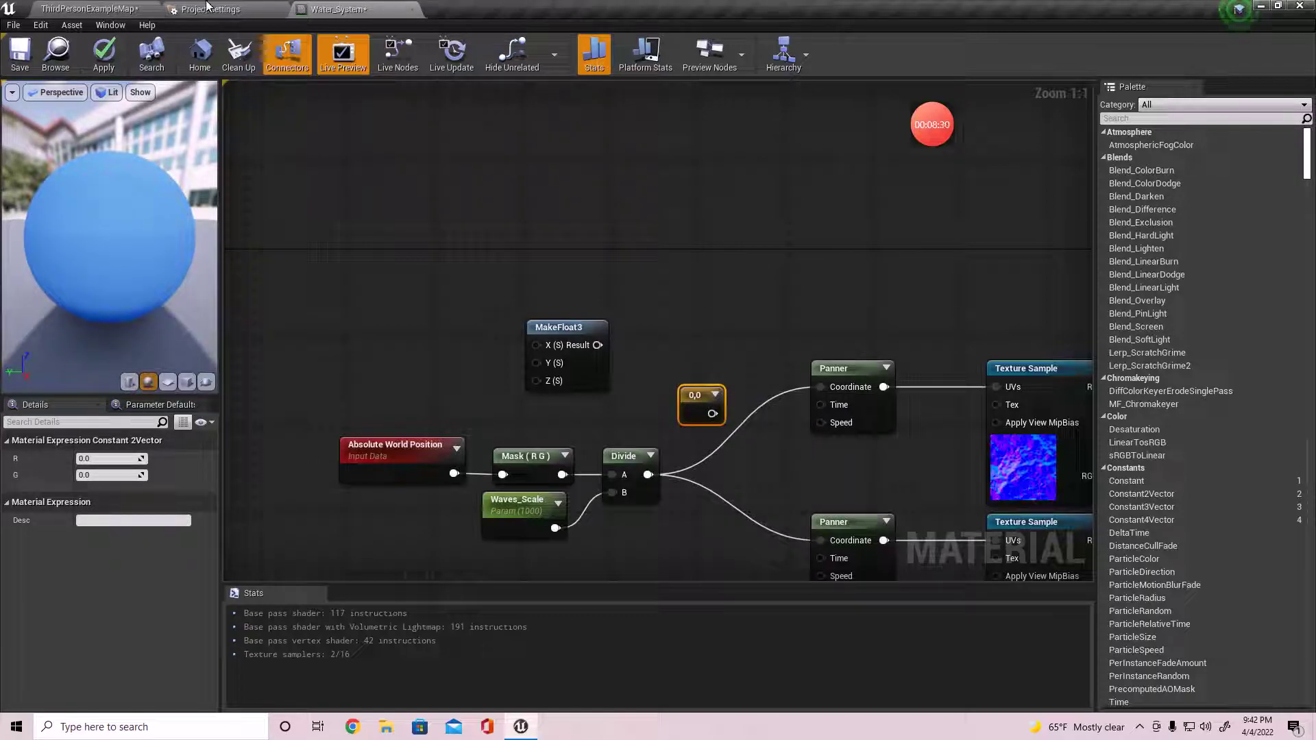
left_click(148, 8)
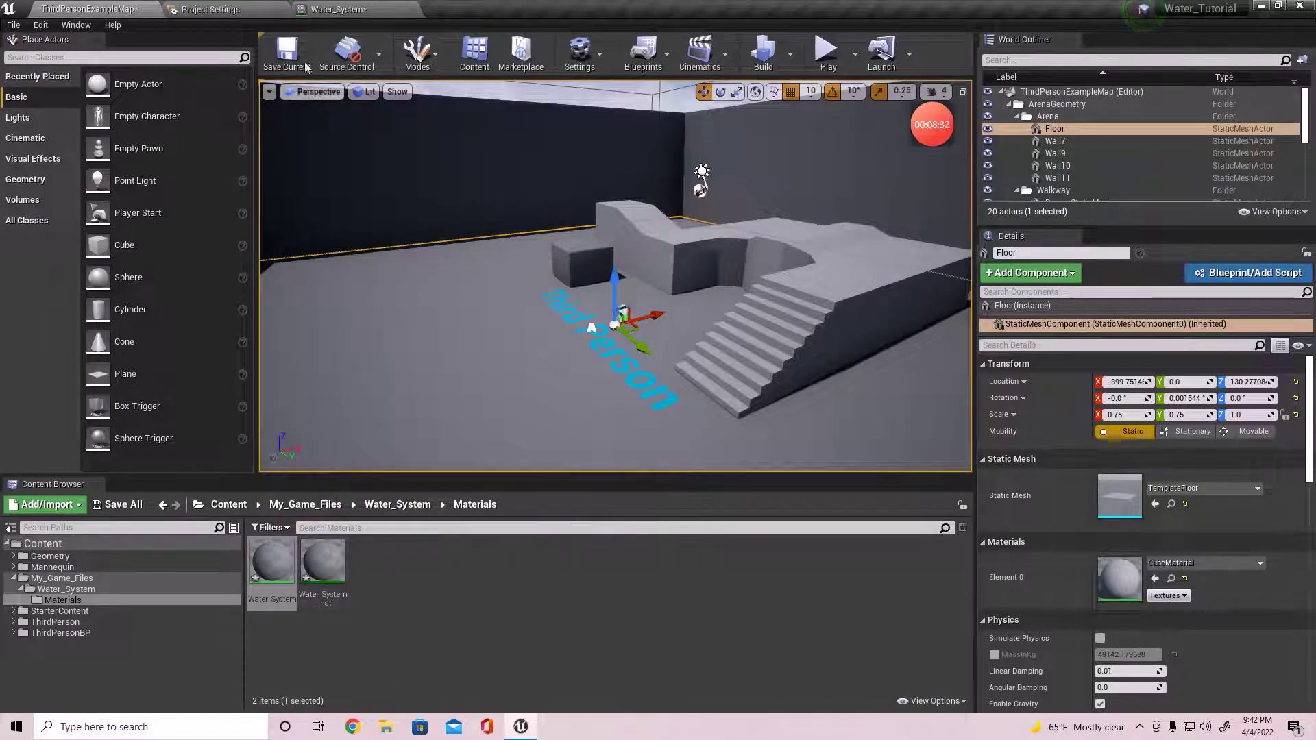
left_click(335, 9)
key("Delete")
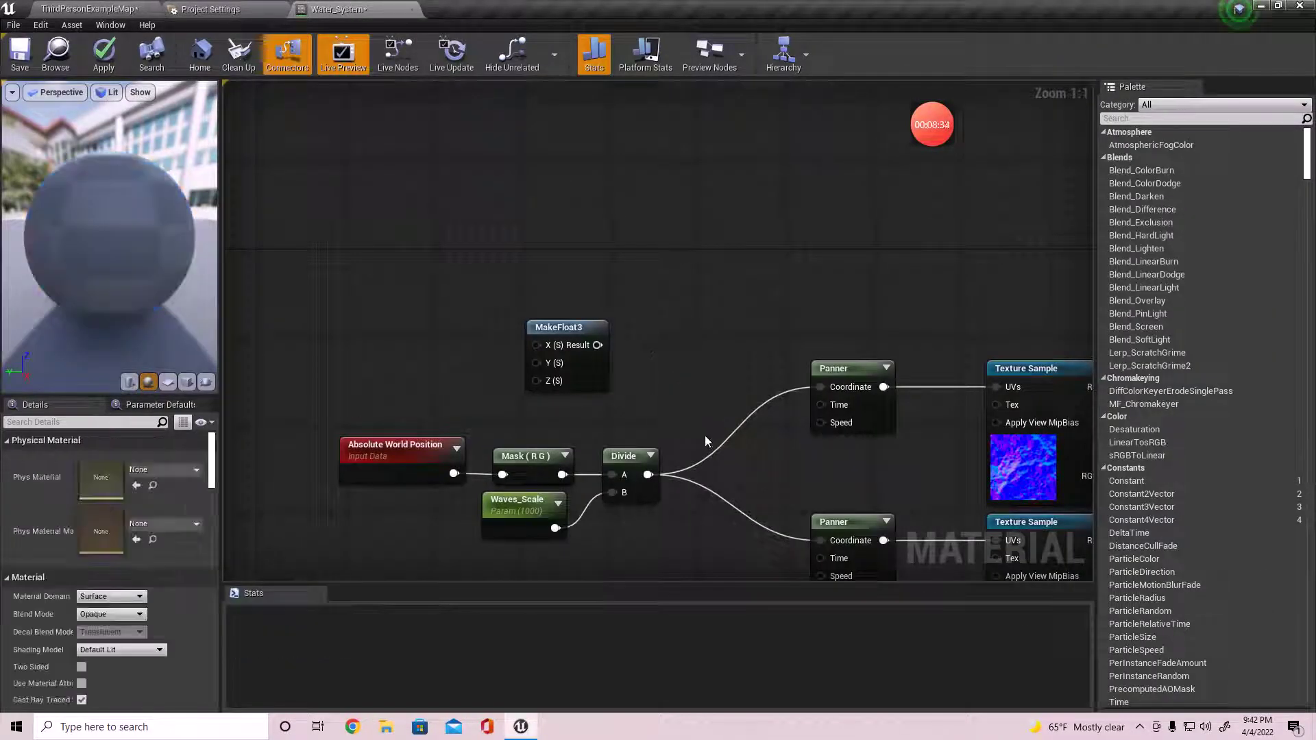
Wire the MakeFloat3 Result into the upper Panner's Speed input, with the Divide output feeding its Coordinate input, and move MakeFloat3 up and left
left_click(558, 328)
left_click_drag(599, 346, 831, 424)
left_click_drag(563, 342, 464, 240)
left_click_drag(835, 304, 1055, 458)
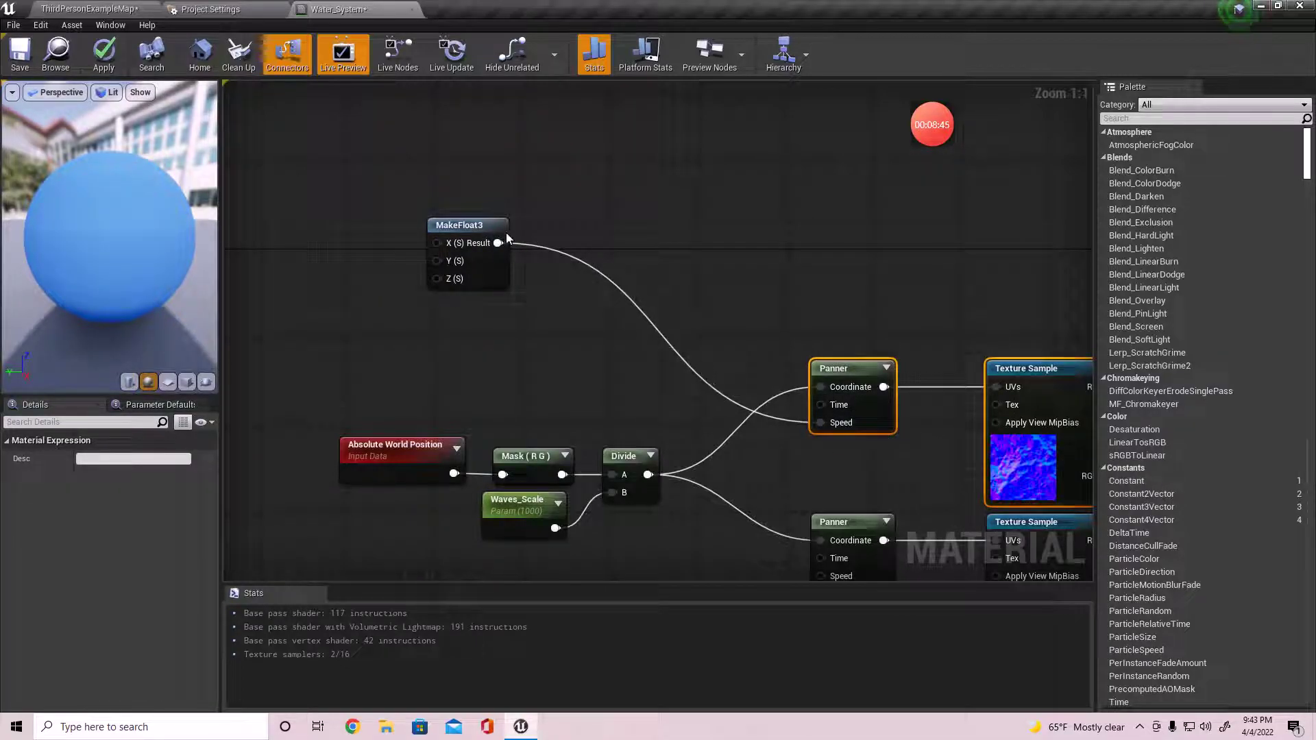
left_click_drag(499, 243, 845, 261)
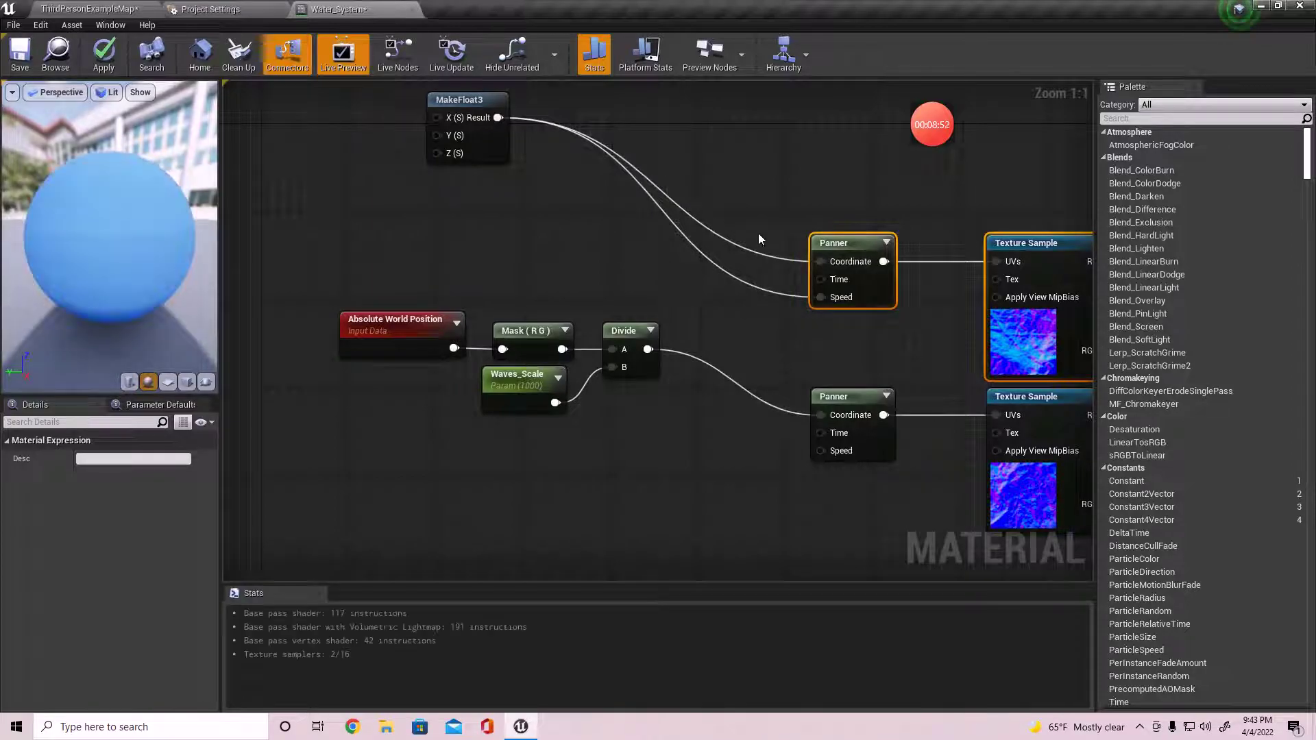
left_click_drag(648, 349, 827, 261)
Add a Multiply node fed by the MakeFloat3 Result and place it just below that node
left_click_drag(498, 117, 556, 254)
type("multiply")
key("Return")
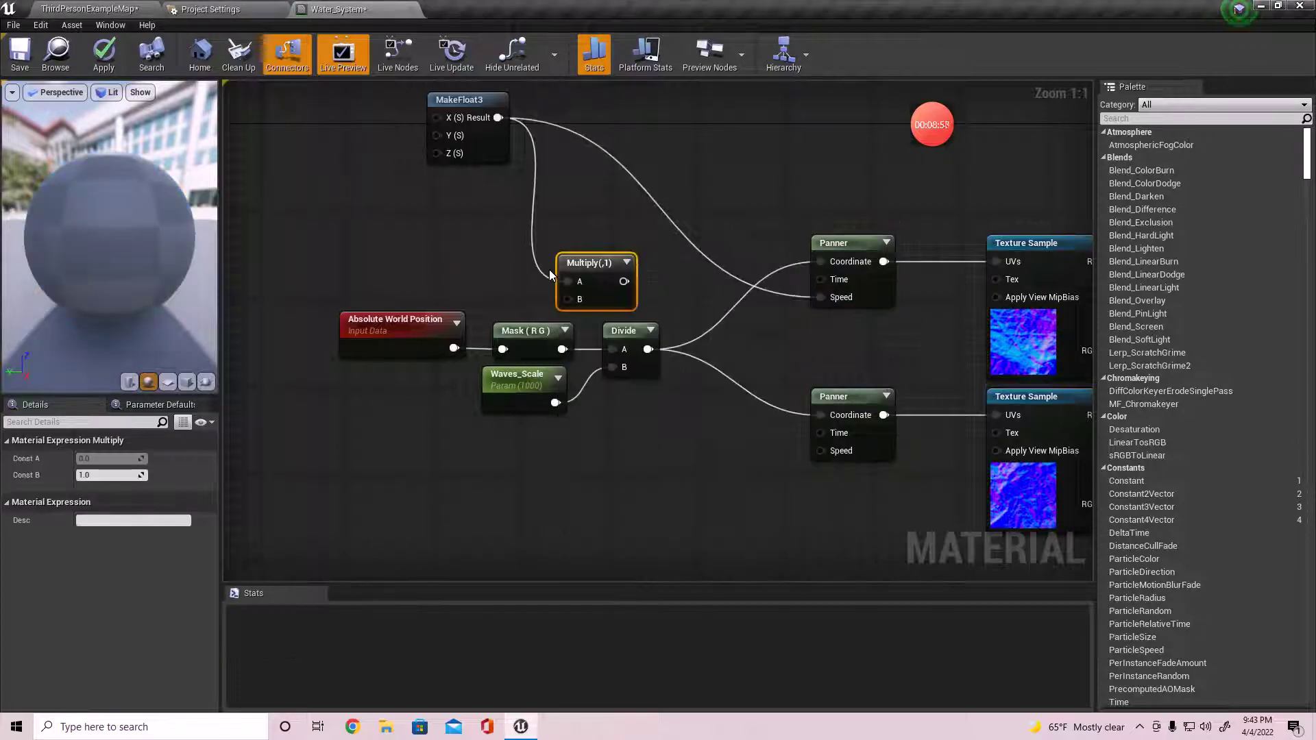
left_click_drag(596, 283, 575, 219)
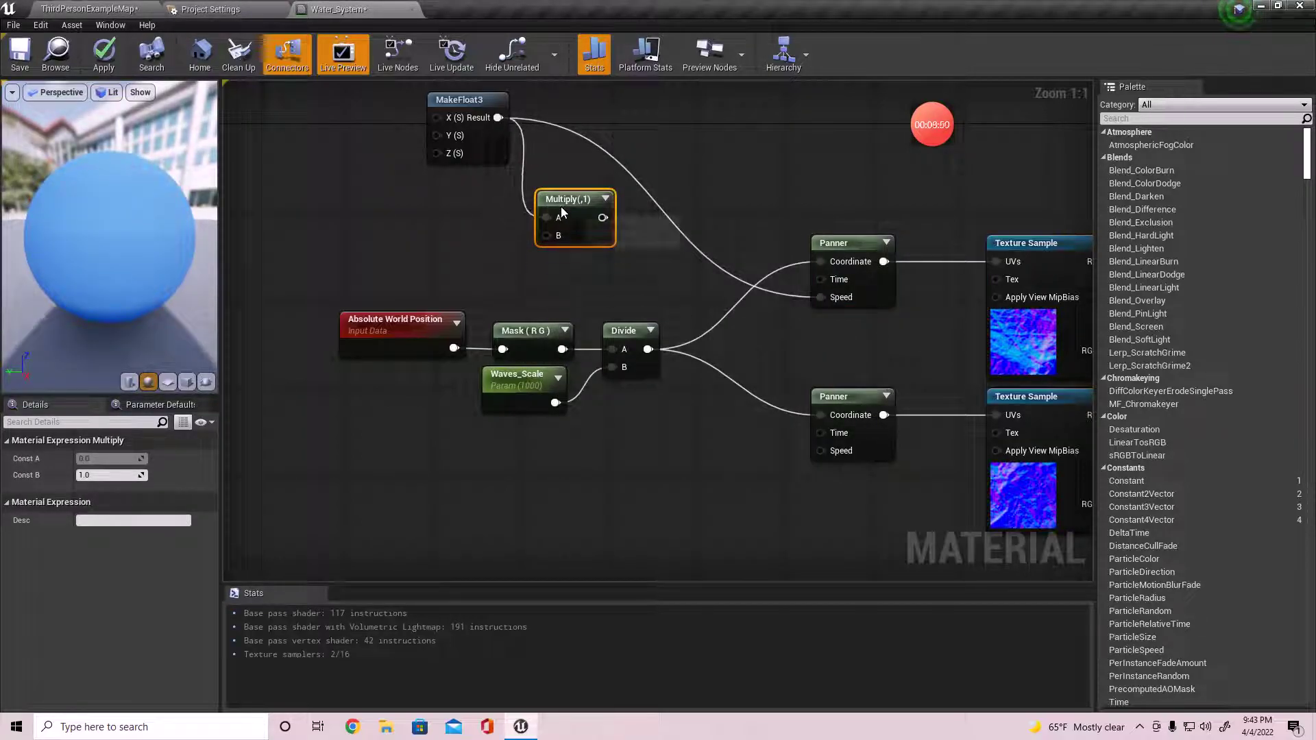
Set the Multiply node's Const B to -1 and connect its output to the lower Panner's Speed input
left_click(126, 477)
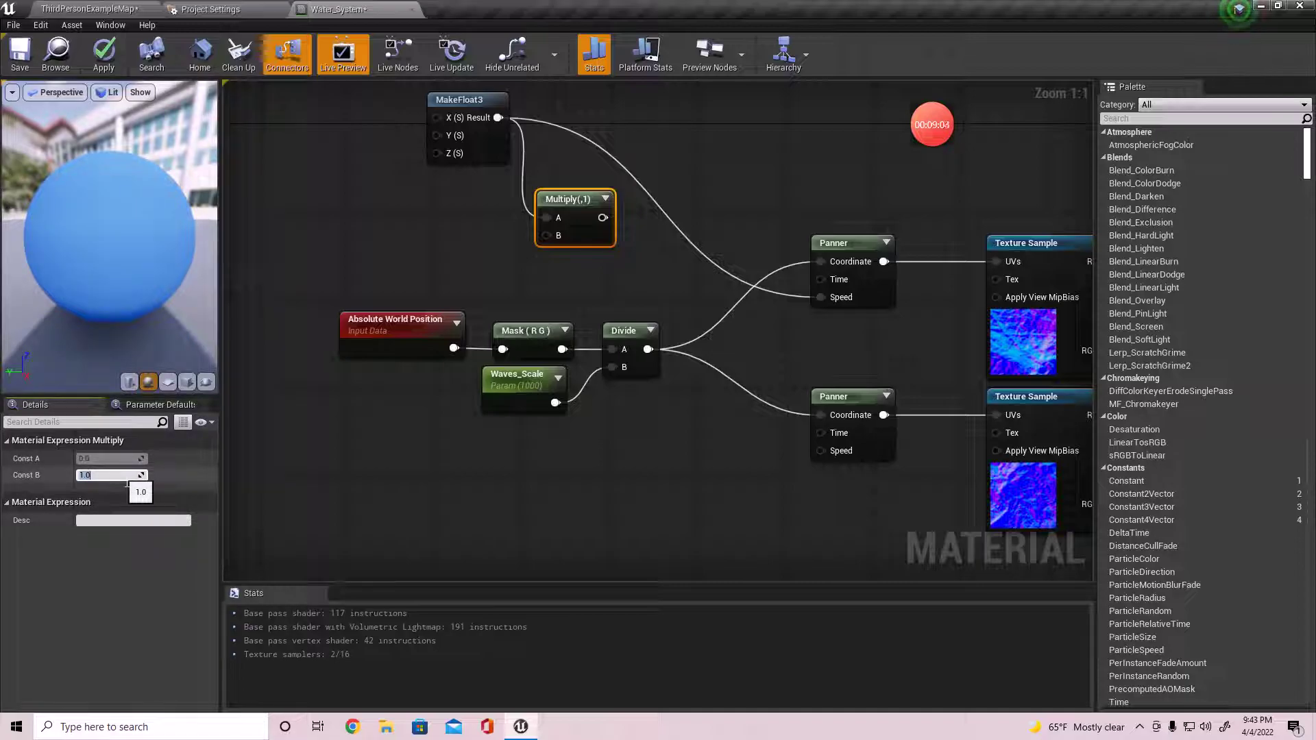
key("Return")
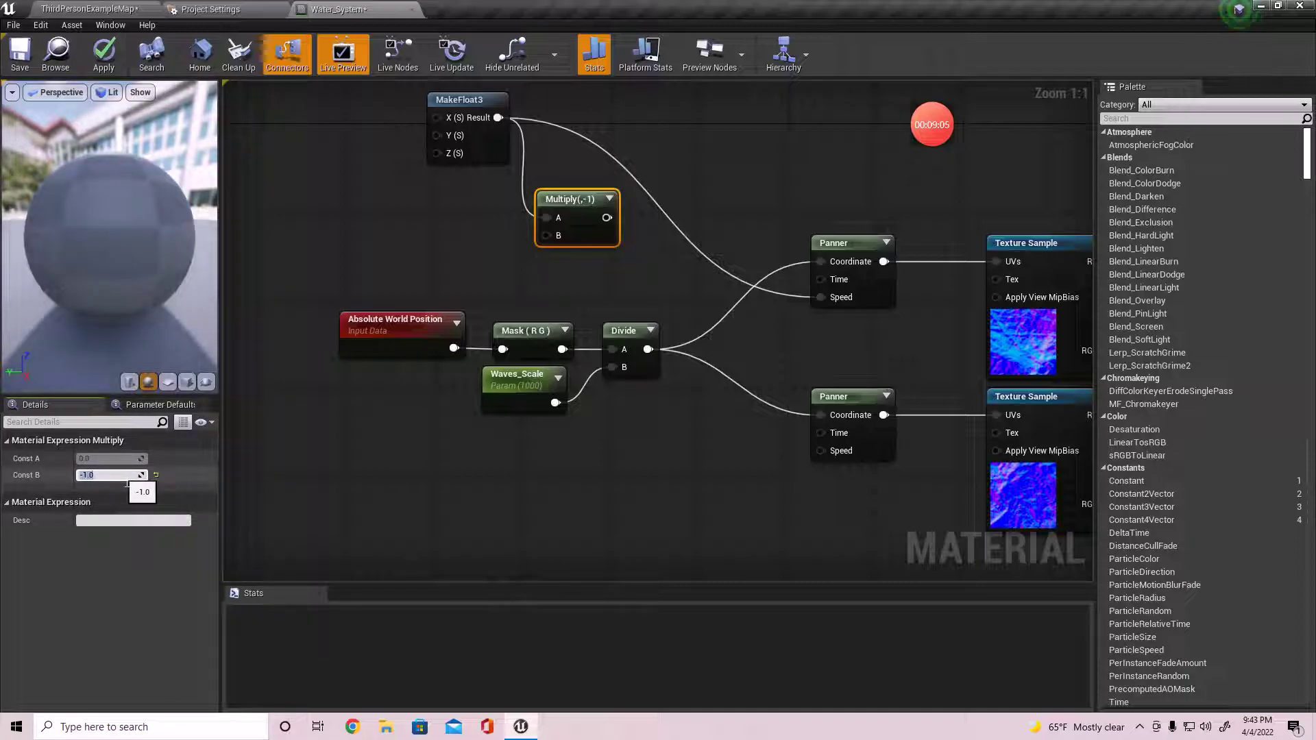
left_click_drag(607, 217, 826, 451)
Promote the MakeFloat3 X input to a parameter named Waves_Speed and place it to the left of the node
right_click_drag(666, 234, 739, 357)
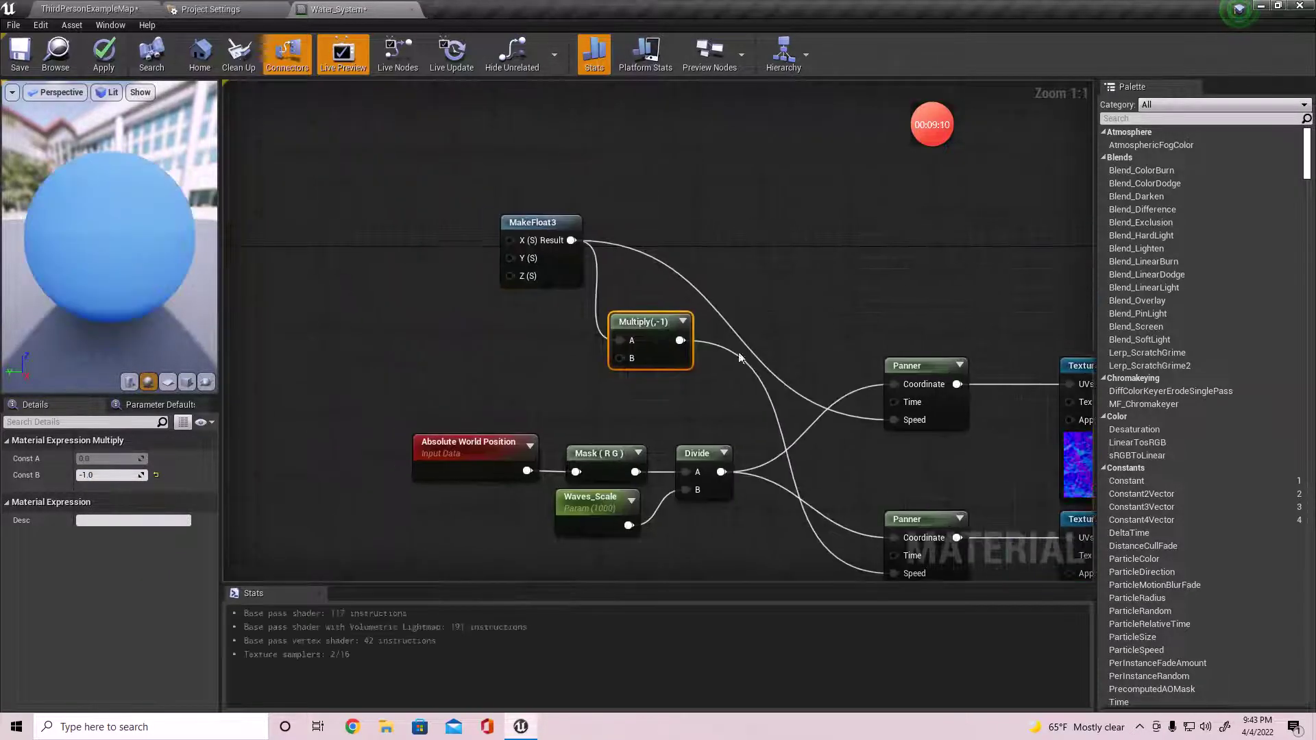
right_click_drag(493, 198, 545, 258)
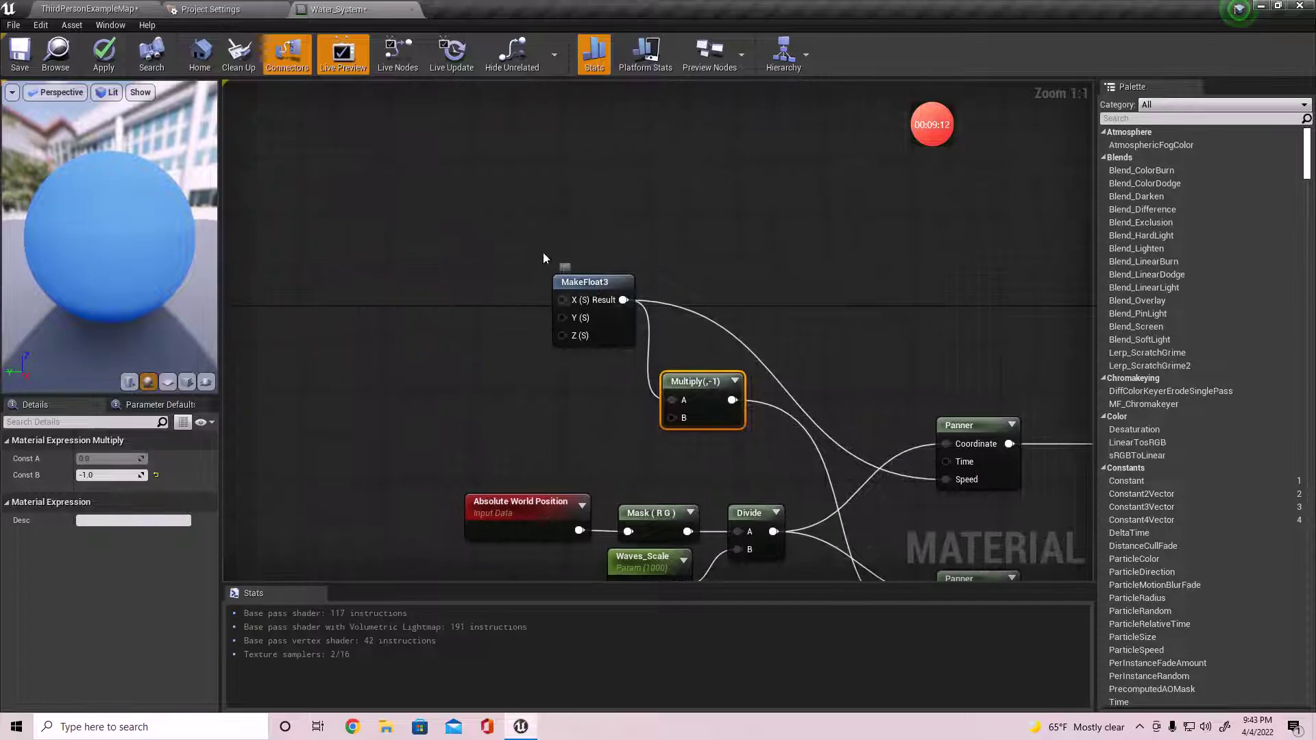
right_click(563, 299)
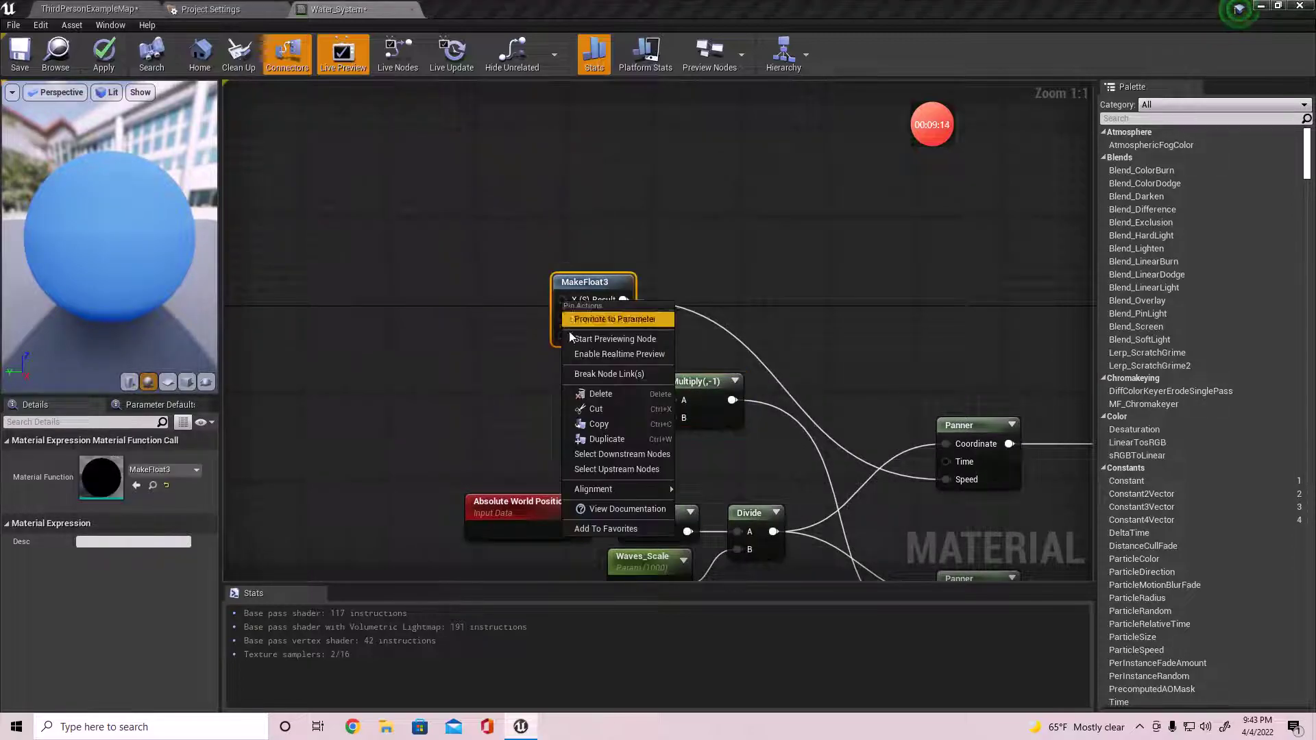
left_click(619, 319)
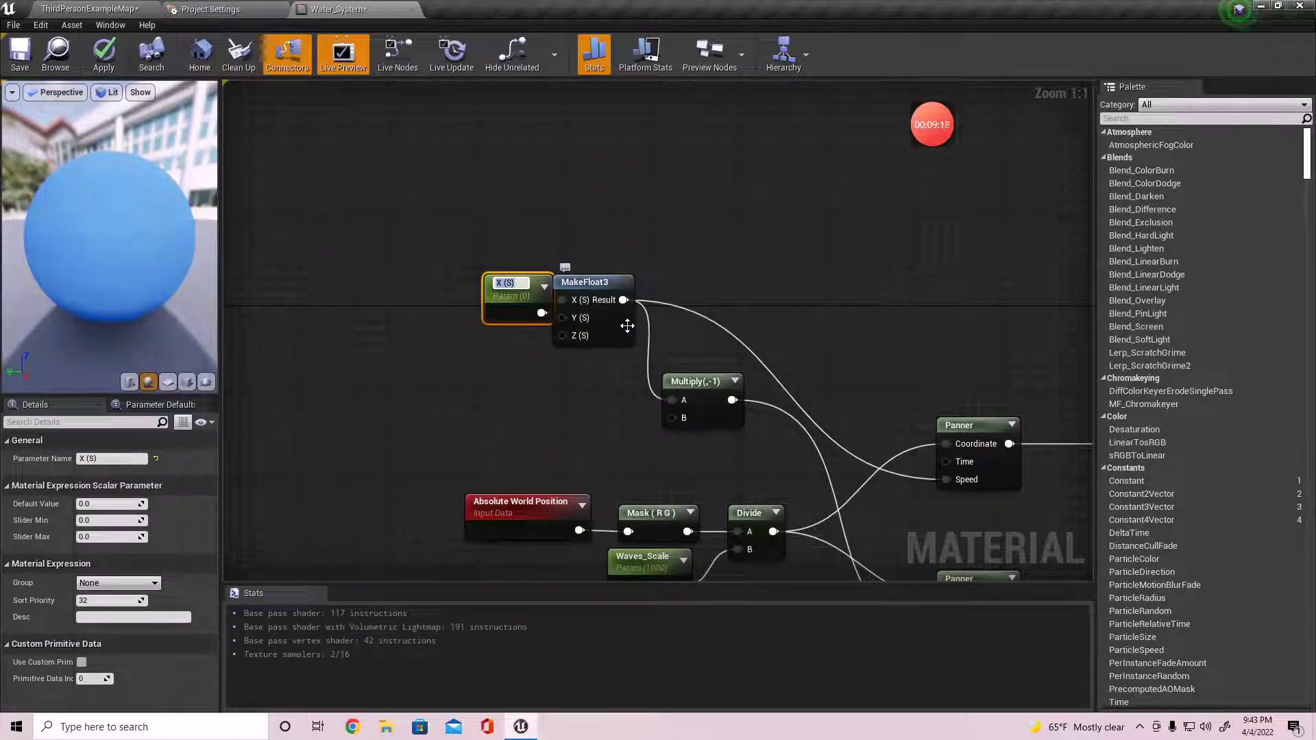
type("Waves_Speed")
key("Return")
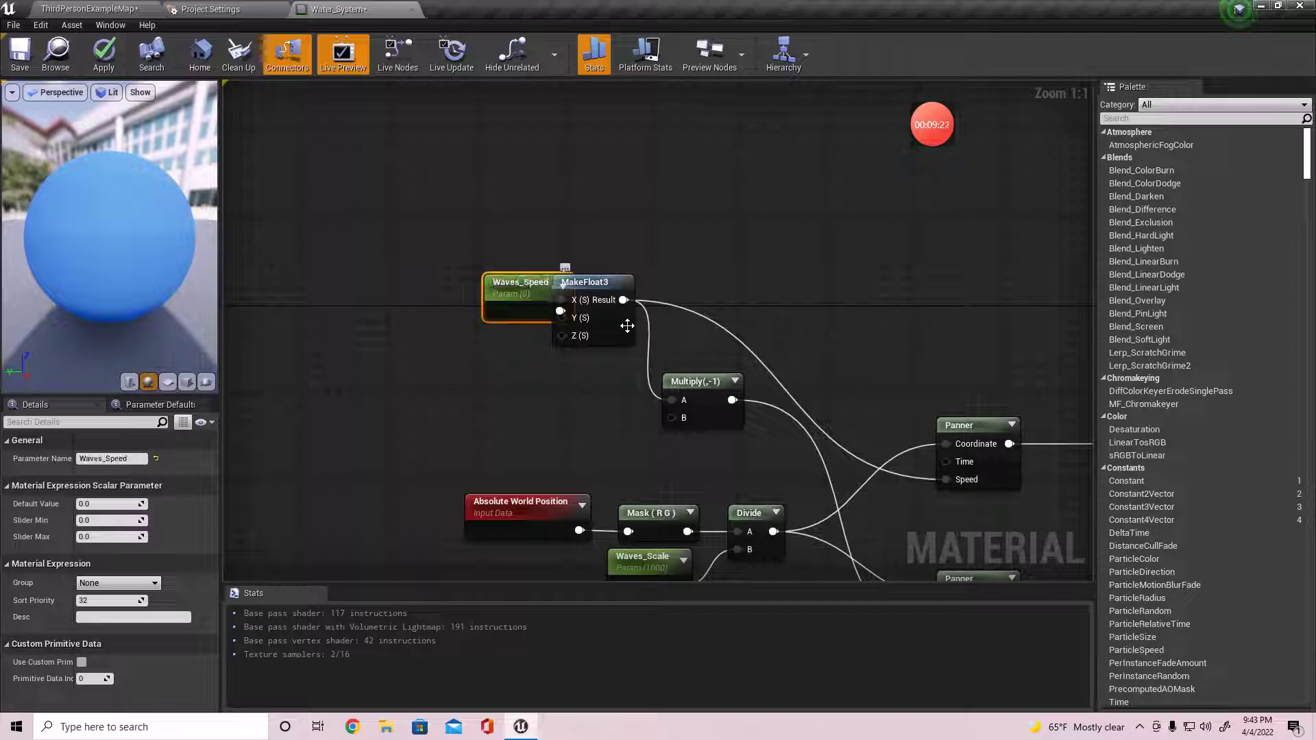
left_click_drag(528, 286, 485, 307)
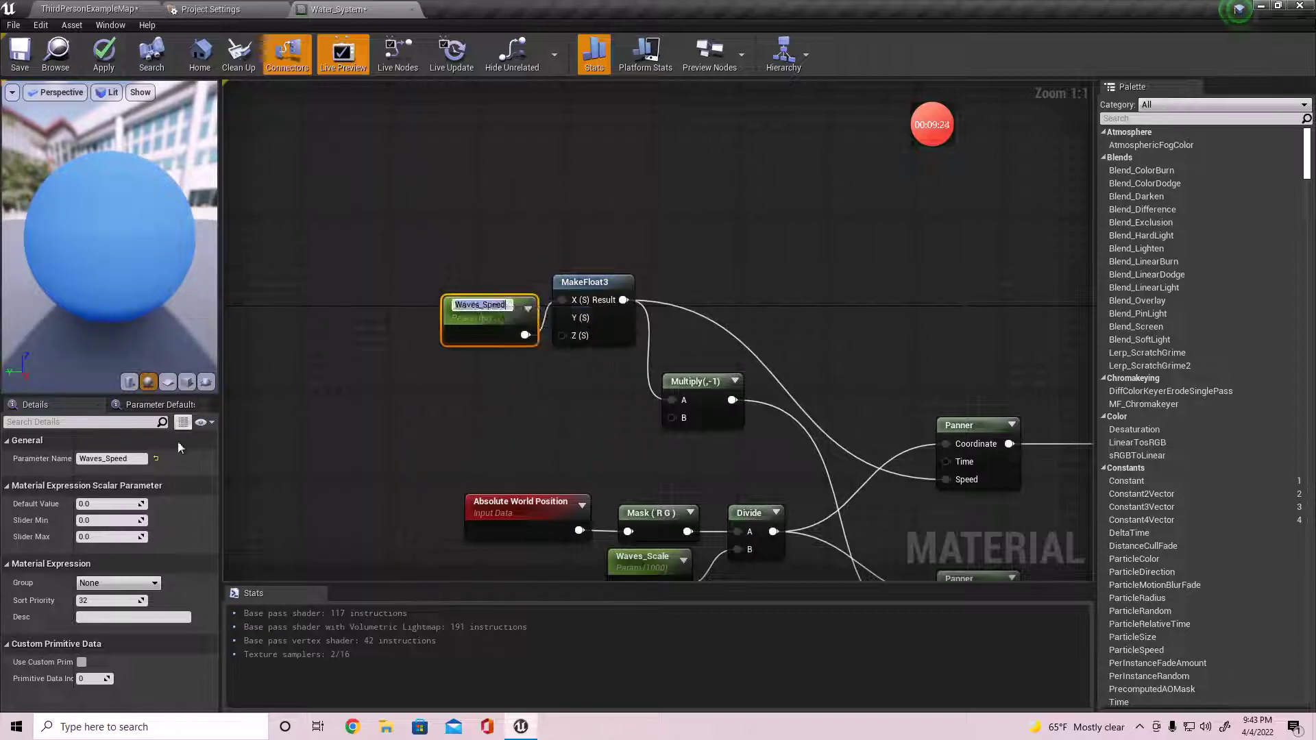
left_click(104, 504)
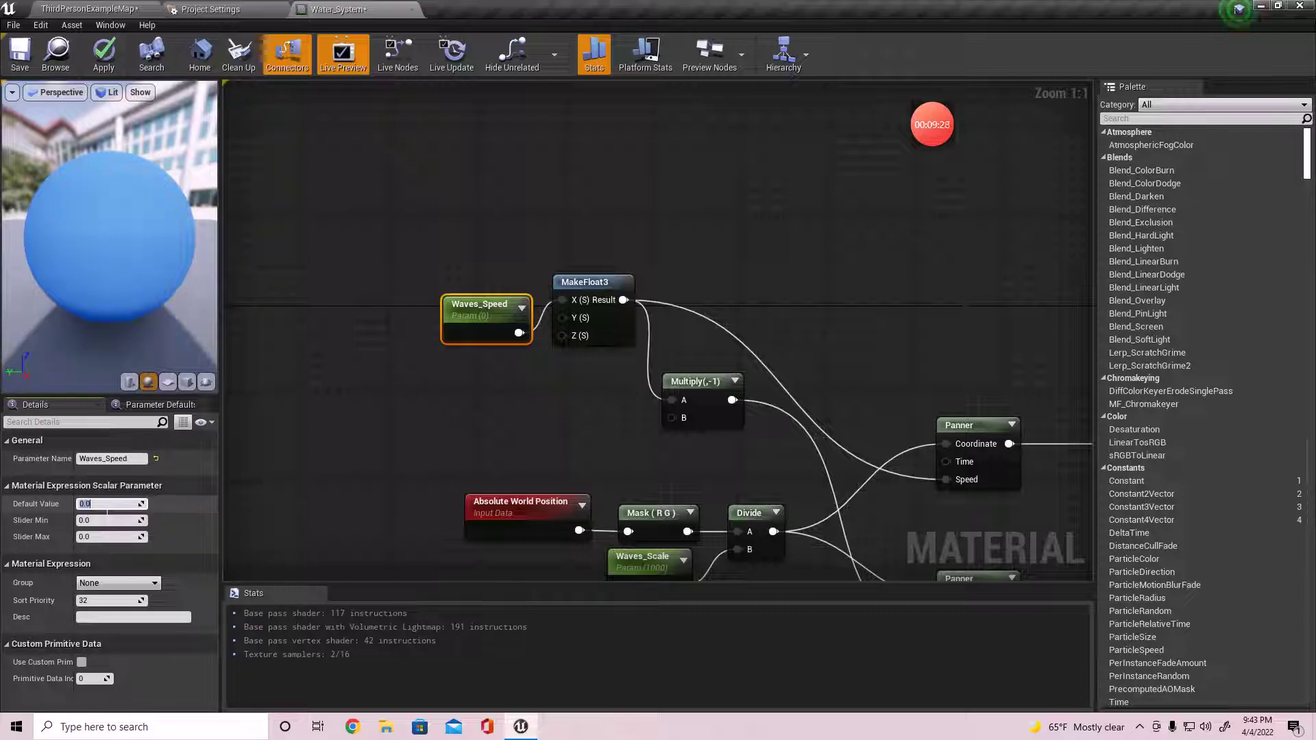
Shift Waves_Speed and MakeFloat3 left, and add a Divide node fed by the MakeFloat3 Result right beside it
left_click_drag(458, 338, 463, 307)
left_click_drag(444, 372, 492, 328)
type("divdi")
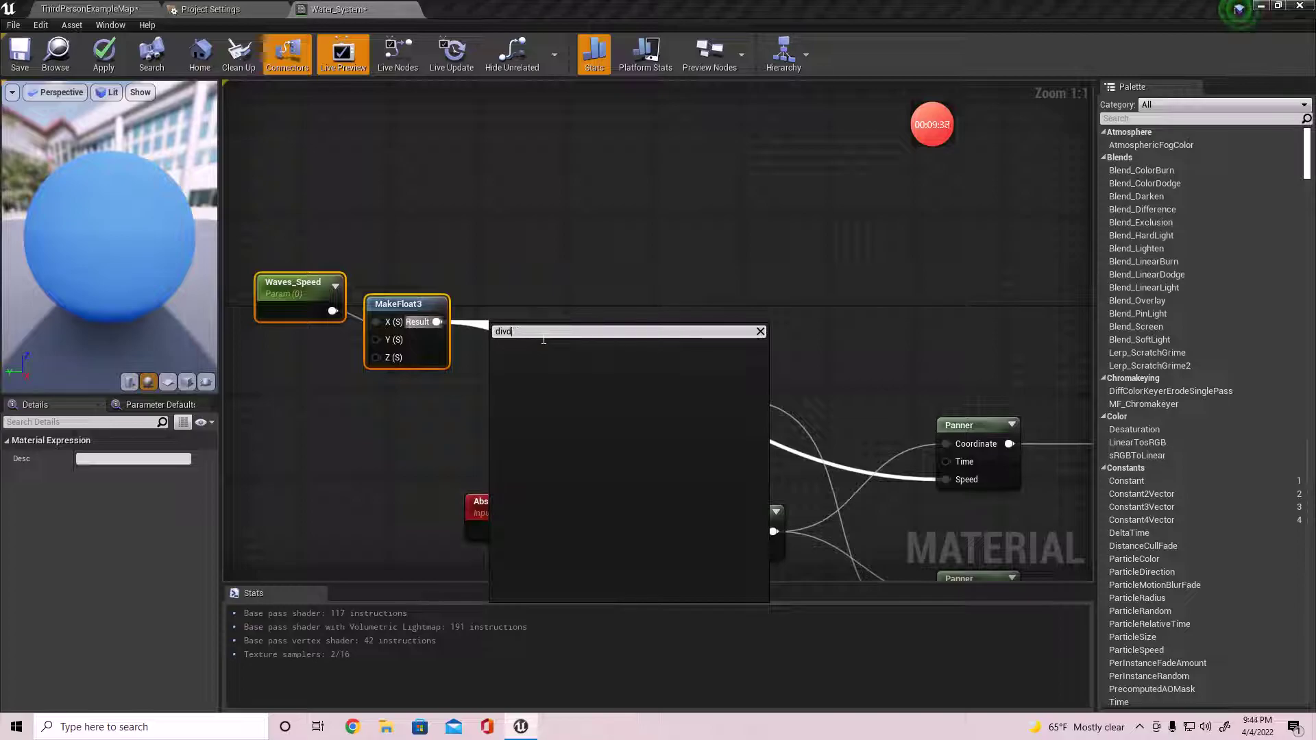
key("BackSpace")
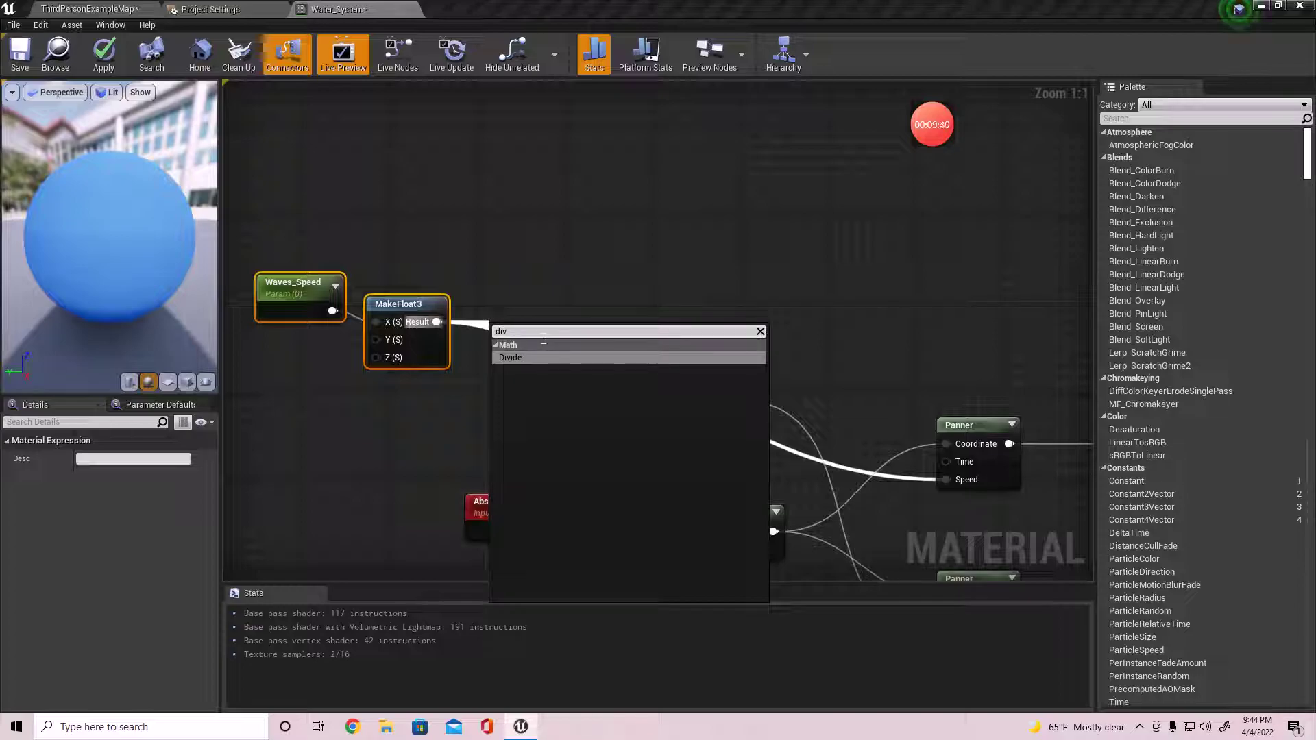
key("Return")
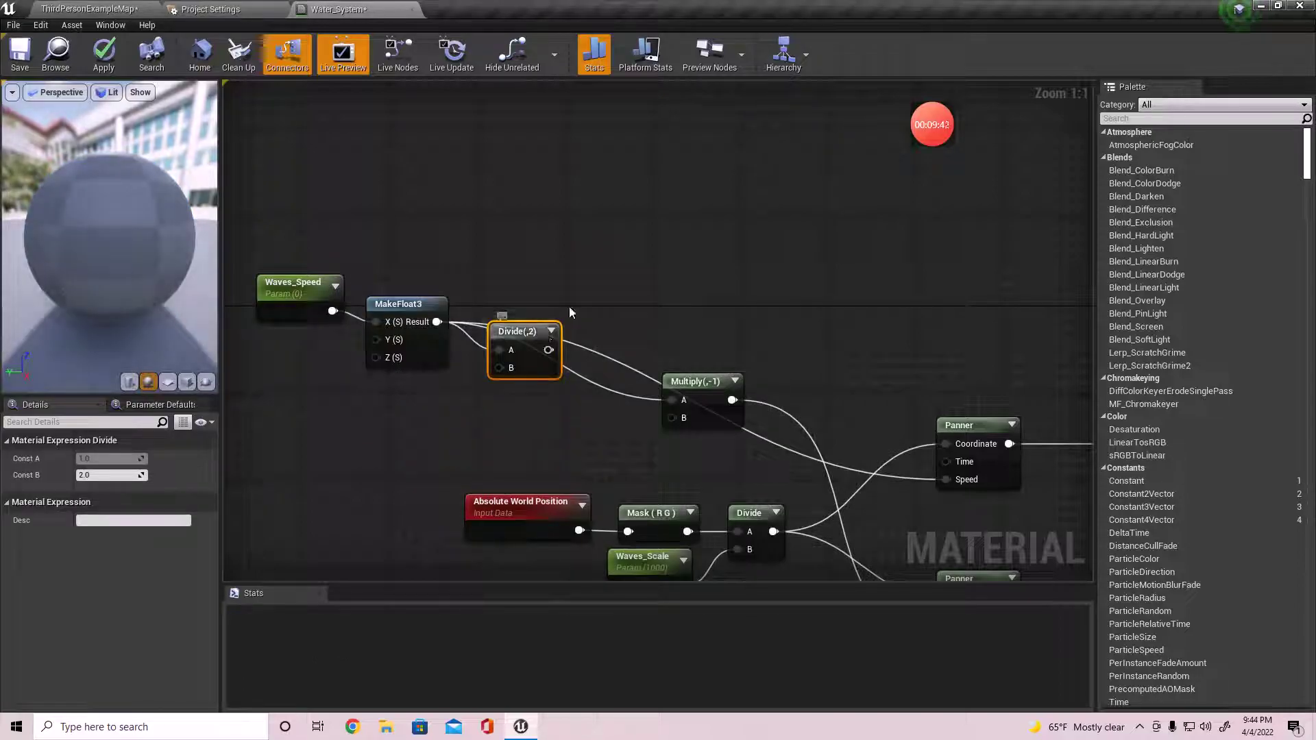
left_click_drag(527, 341, 524, 314)
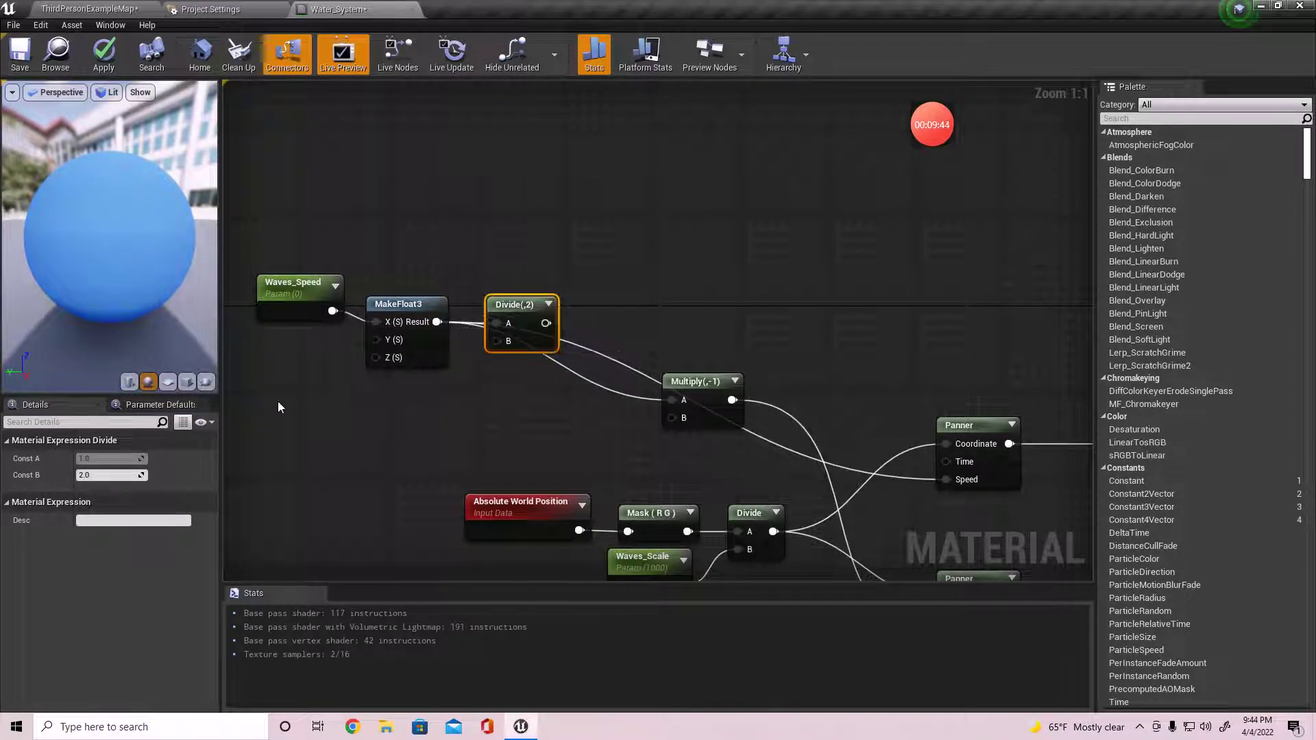
Set the new Divide node's Const B to 100 and connect its output to the Multiply node's A input
left_click(109, 480)
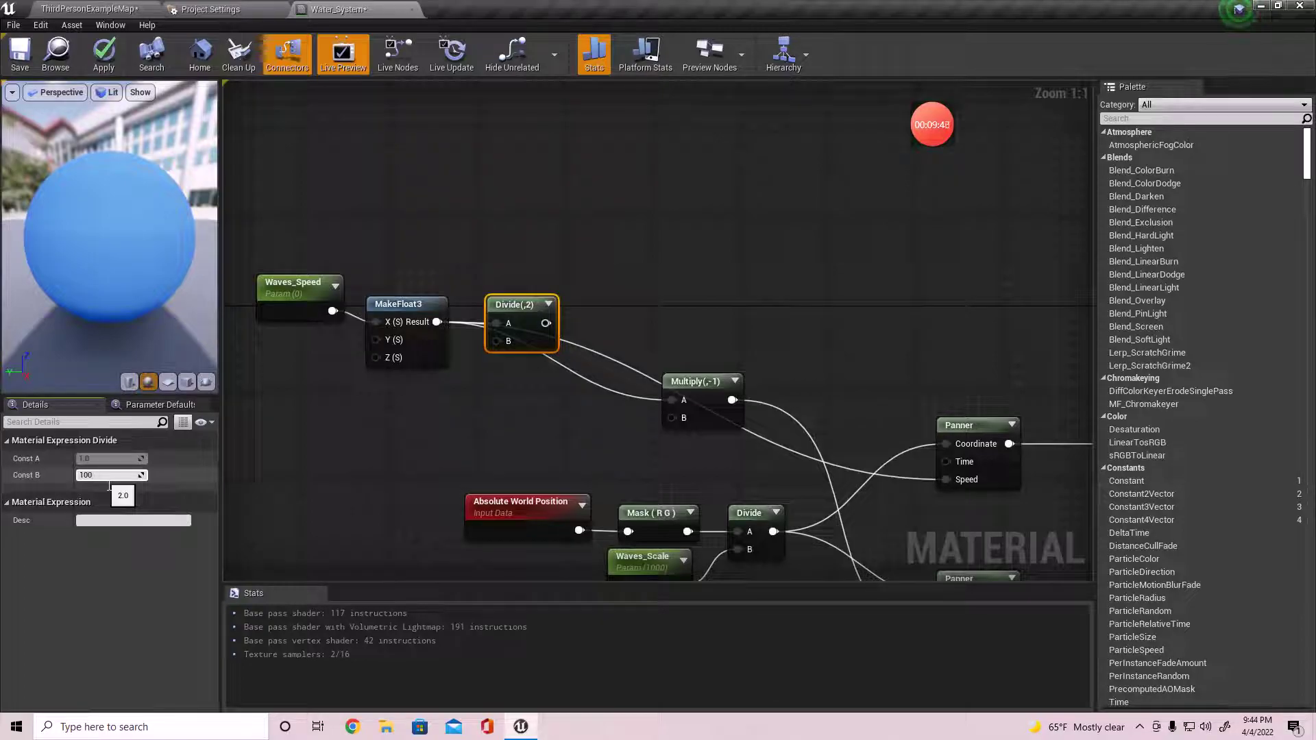
key("Return")
left_click_drag(555, 322, 673, 400)
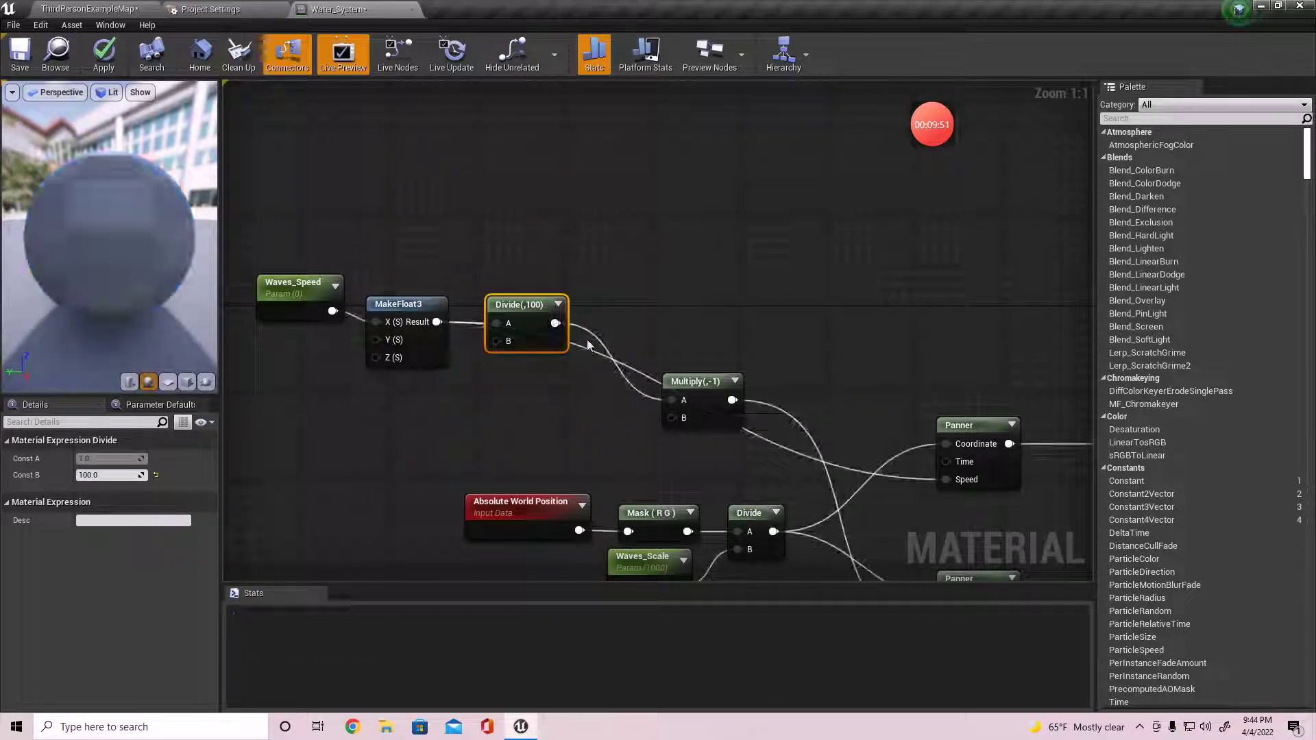
Review the Waves_Speed parameter, the Absolute World Position node and the divide-by-100 node in the wave-speed and coordinate chains
left_click(301, 314)
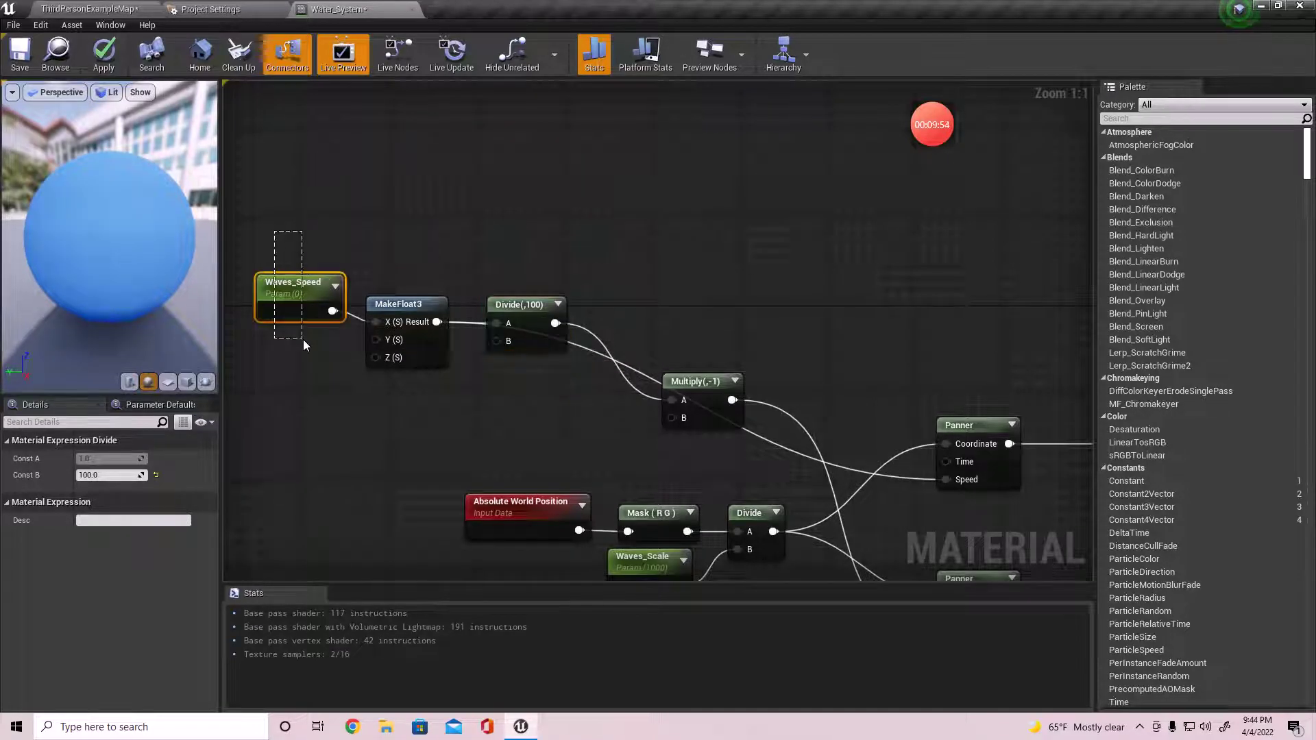
left_click_drag(268, 222, 319, 388)
left_click_drag(320, 344, 321, 344)
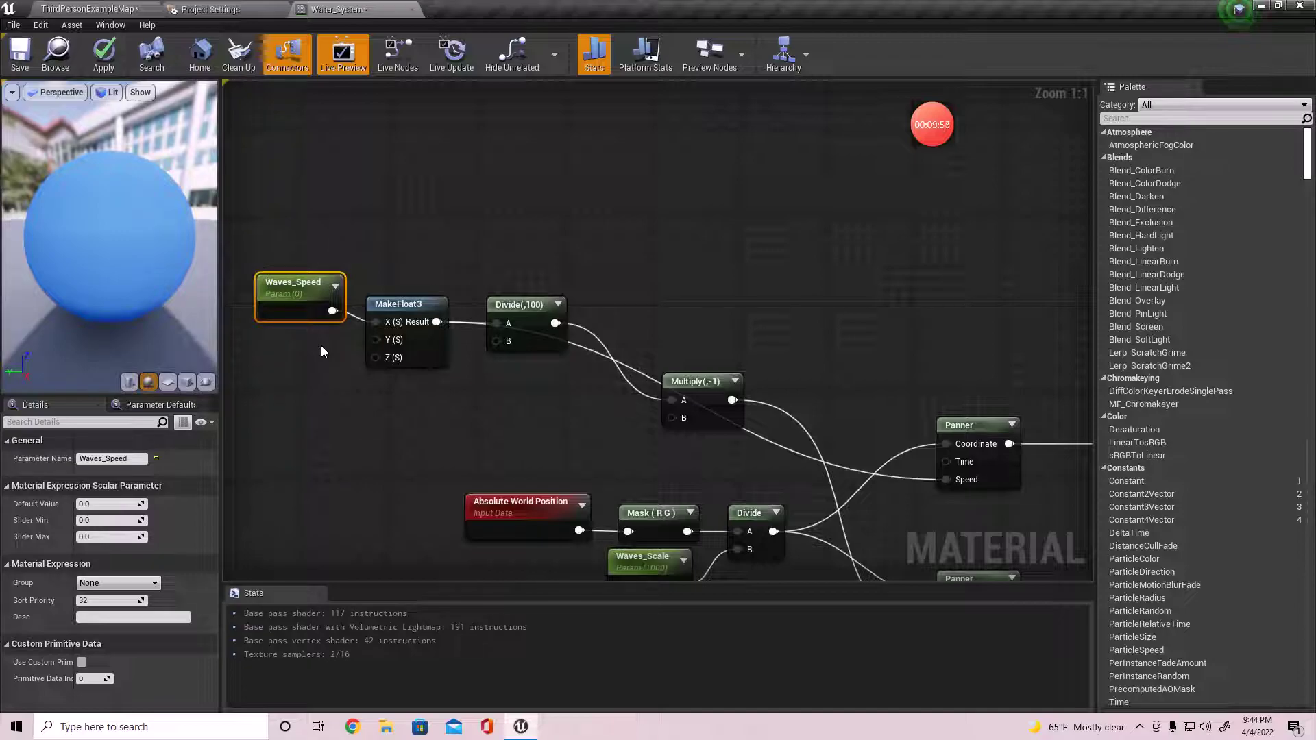
left_click(321, 352)
right_click_drag(318, 385, 420, 280)
left_click_drag(479, 455, 594, 347)
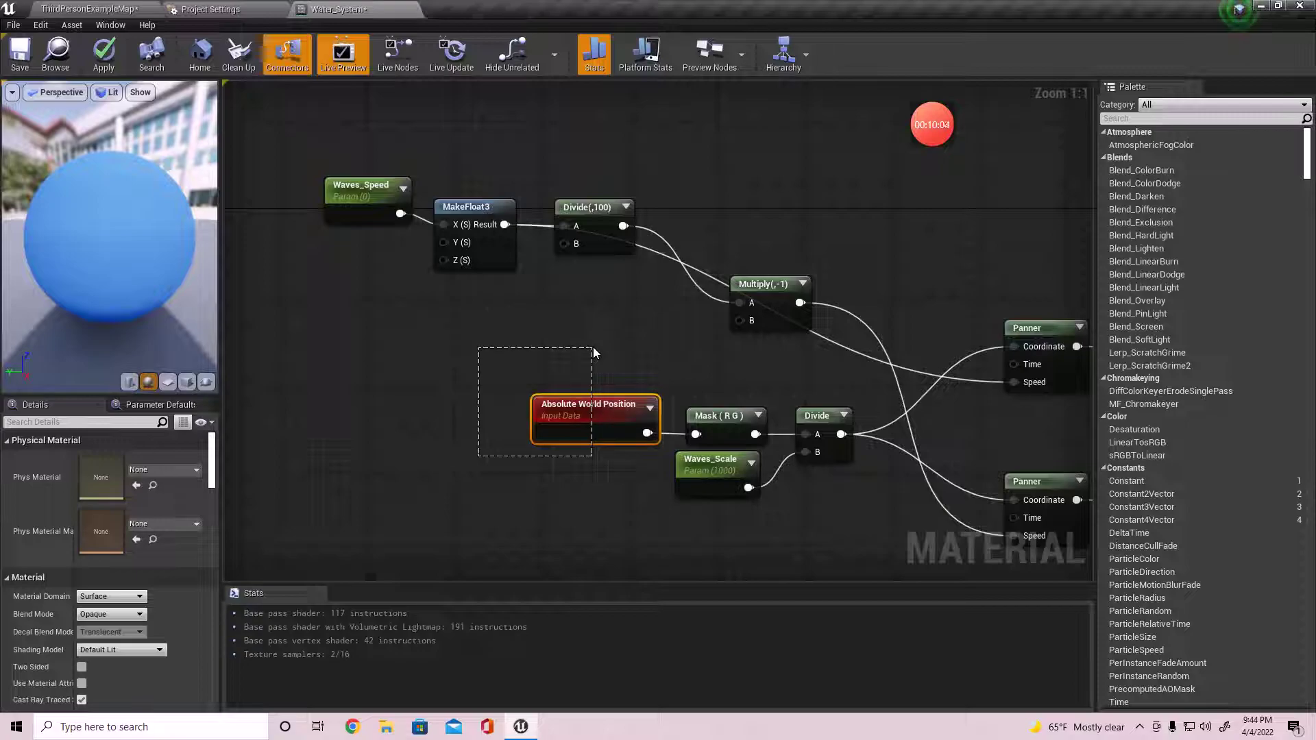
left_click_drag(593, 349, 594, 349)
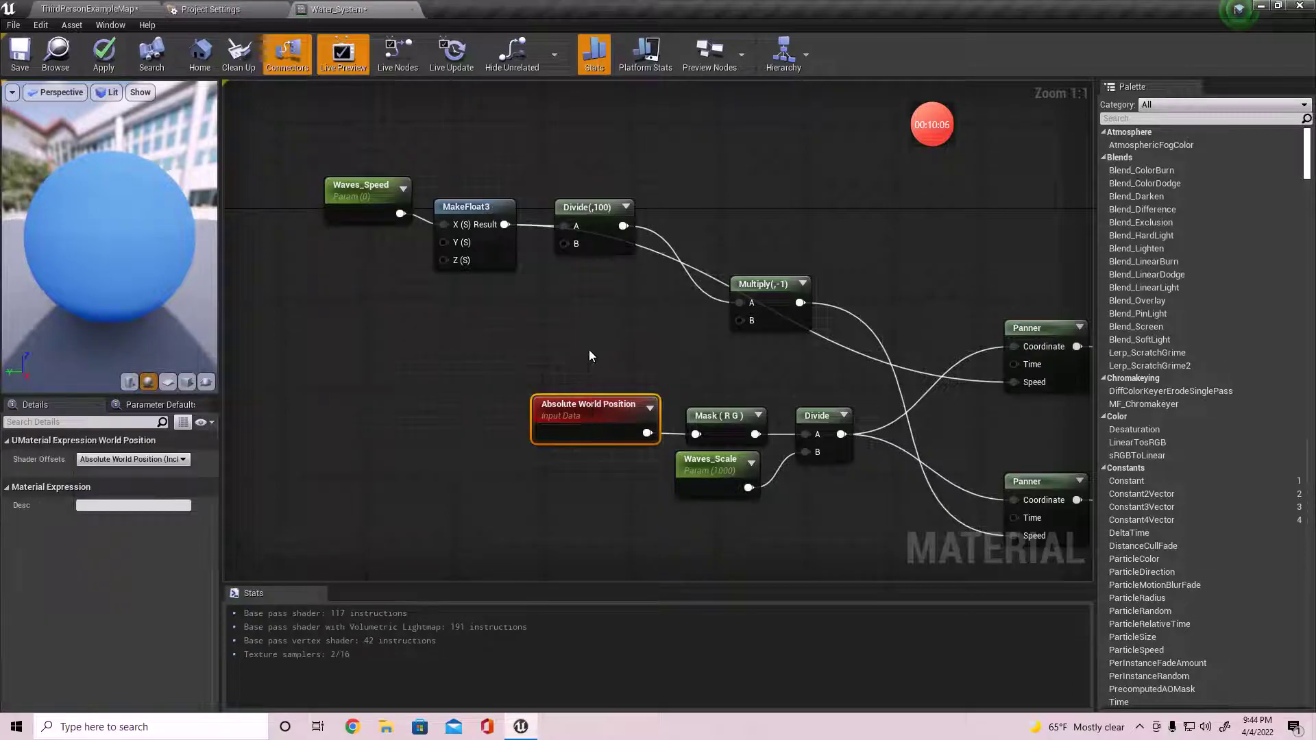
right_click_drag(615, 308, 641, 334)
left_click(606, 339)
left_click_drag(276, 333, 353, 126)
left_click(367, 141)
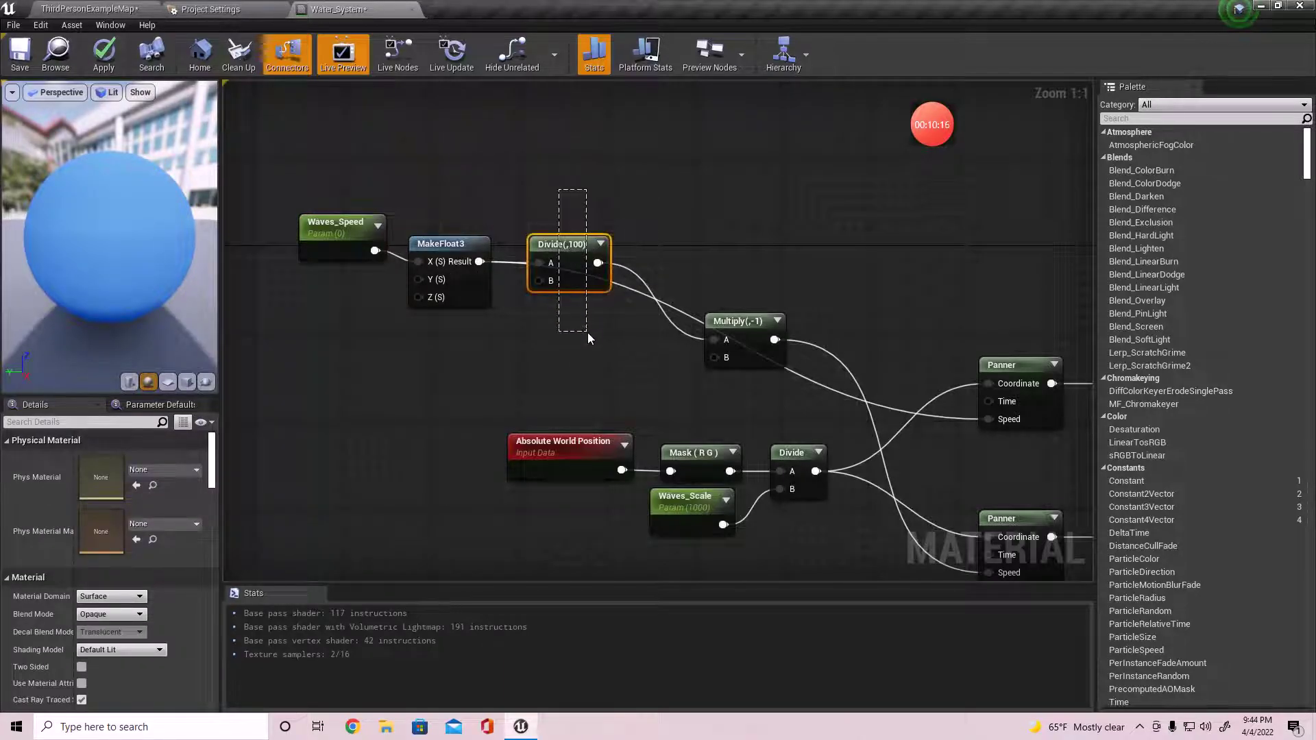
left_click_drag(585, 350, 586, 350)
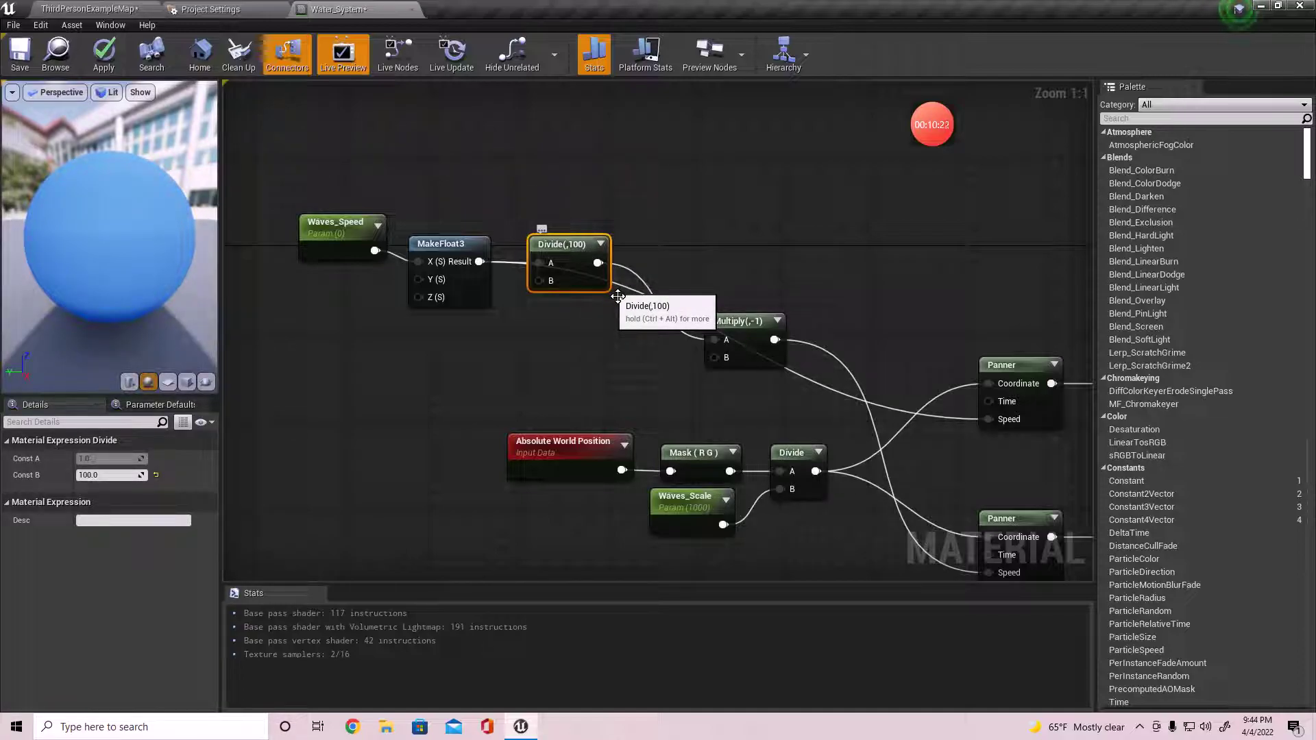
Connect the divide-by-100 output to the upper Panner's Speed input and move the Multiply and Divide nodes closer to MakeFloat3
left_click(613, 336)
right_click_drag(610, 326, 546, 355)
left_click_drag(534, 292, 923, 448)
left_click_drag(681, 370, 583, 381)
right_click_drag(429, 377, 453, 399)
left_click(512, 311)
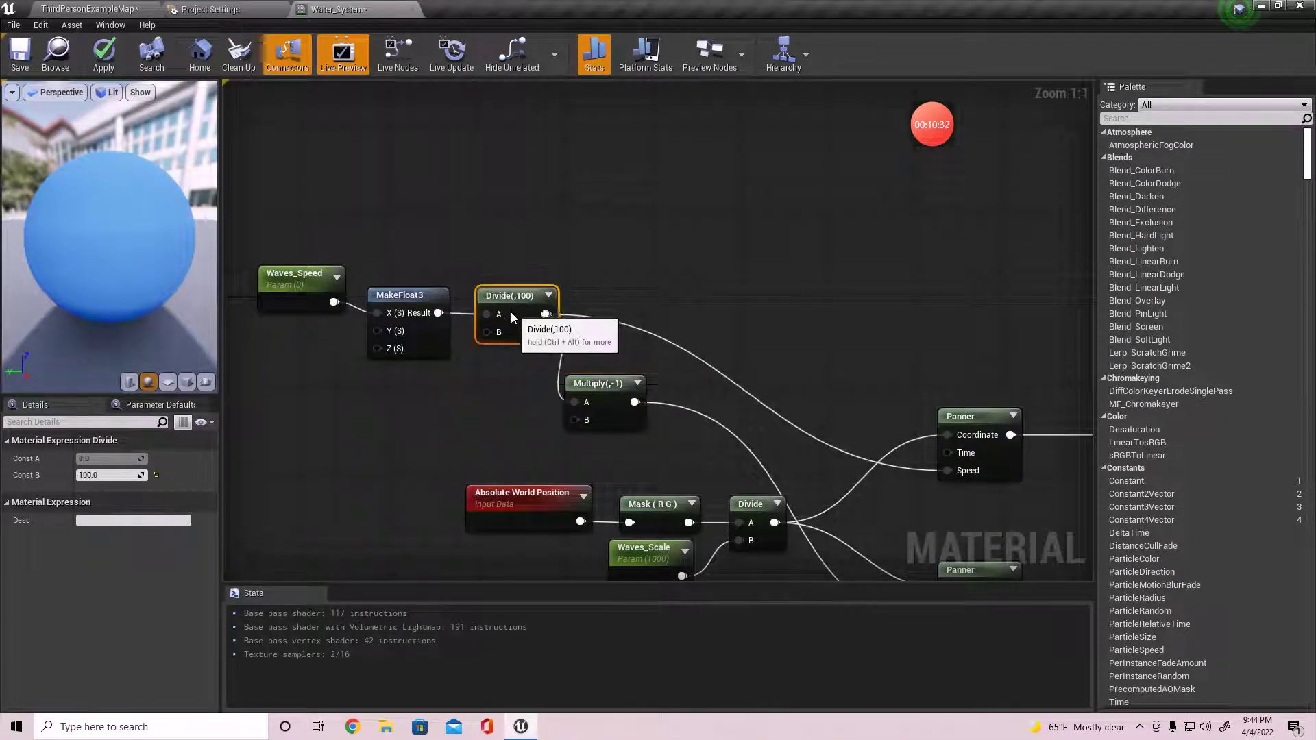
left_click_drag(502, 309, 478, 298)
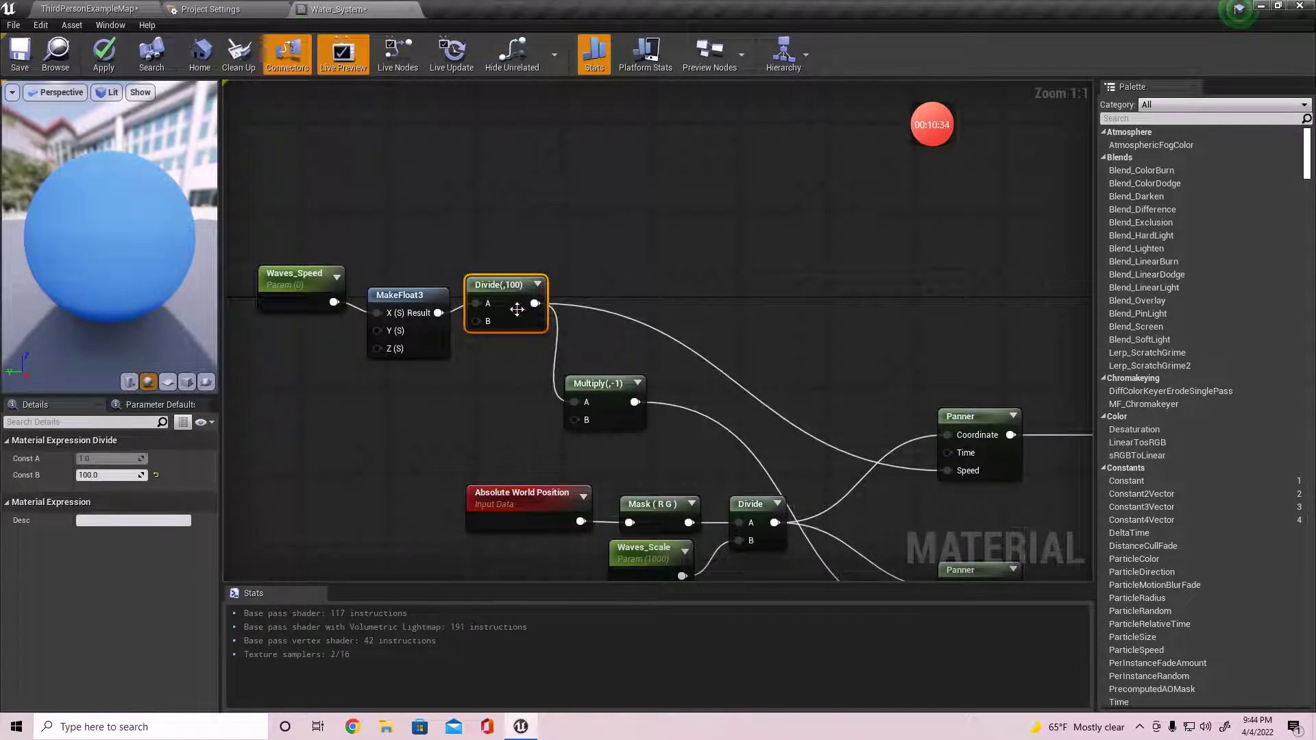
Set the Waves_Speed parameter's default value to 0.4
right_click_drag(479, 308, 585, 404)
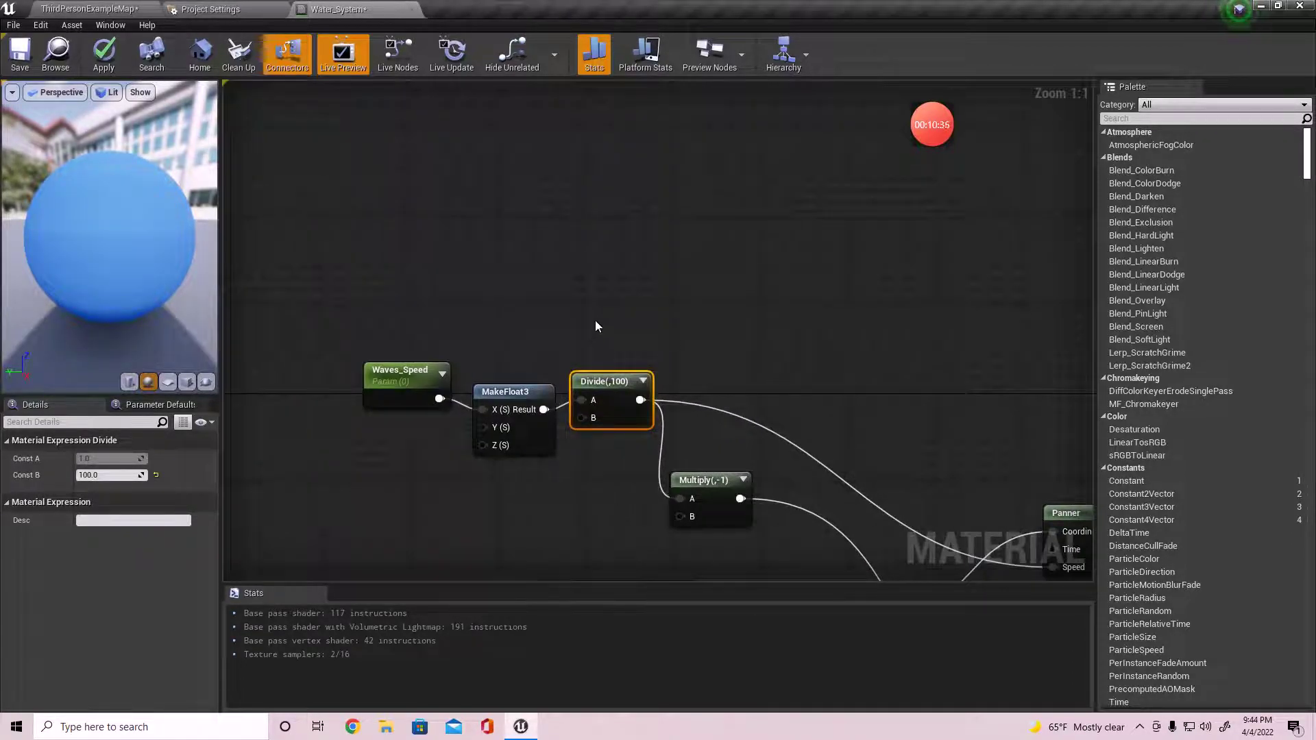
right_click_drag(566, 483, 525, 441)
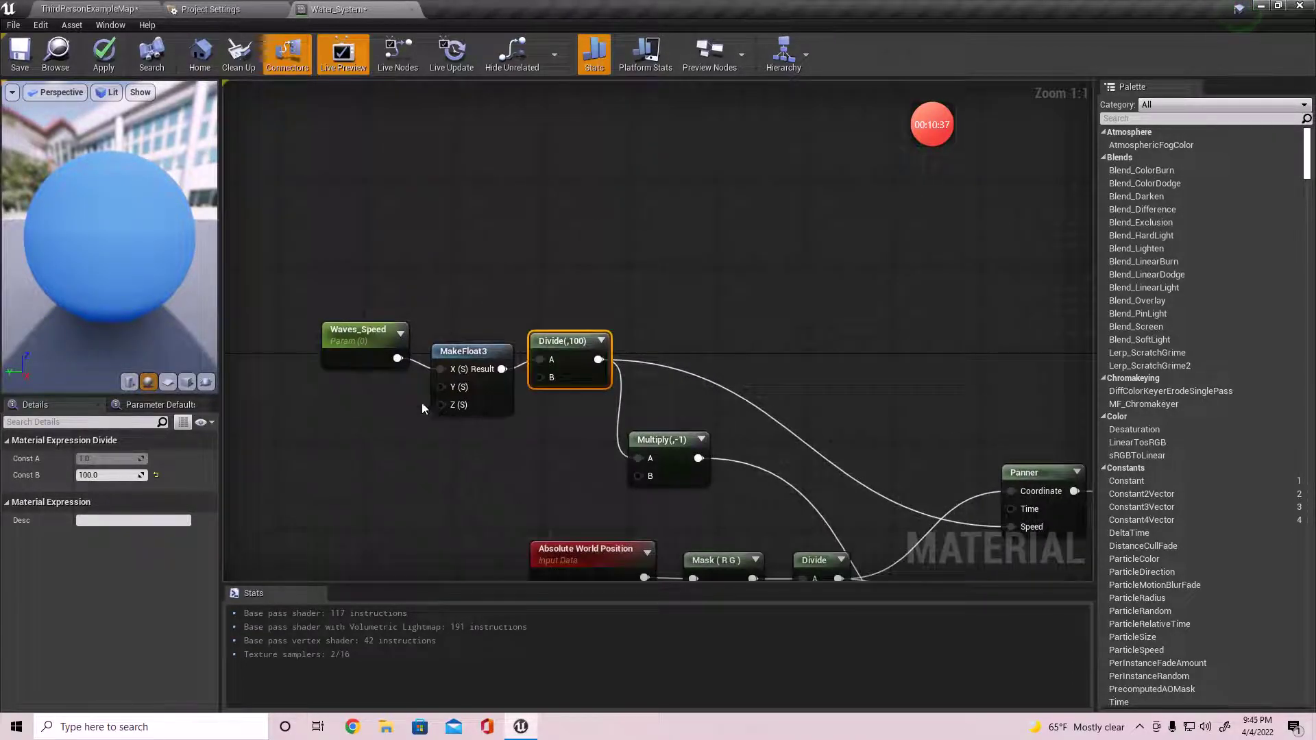
left_click(371, 355)
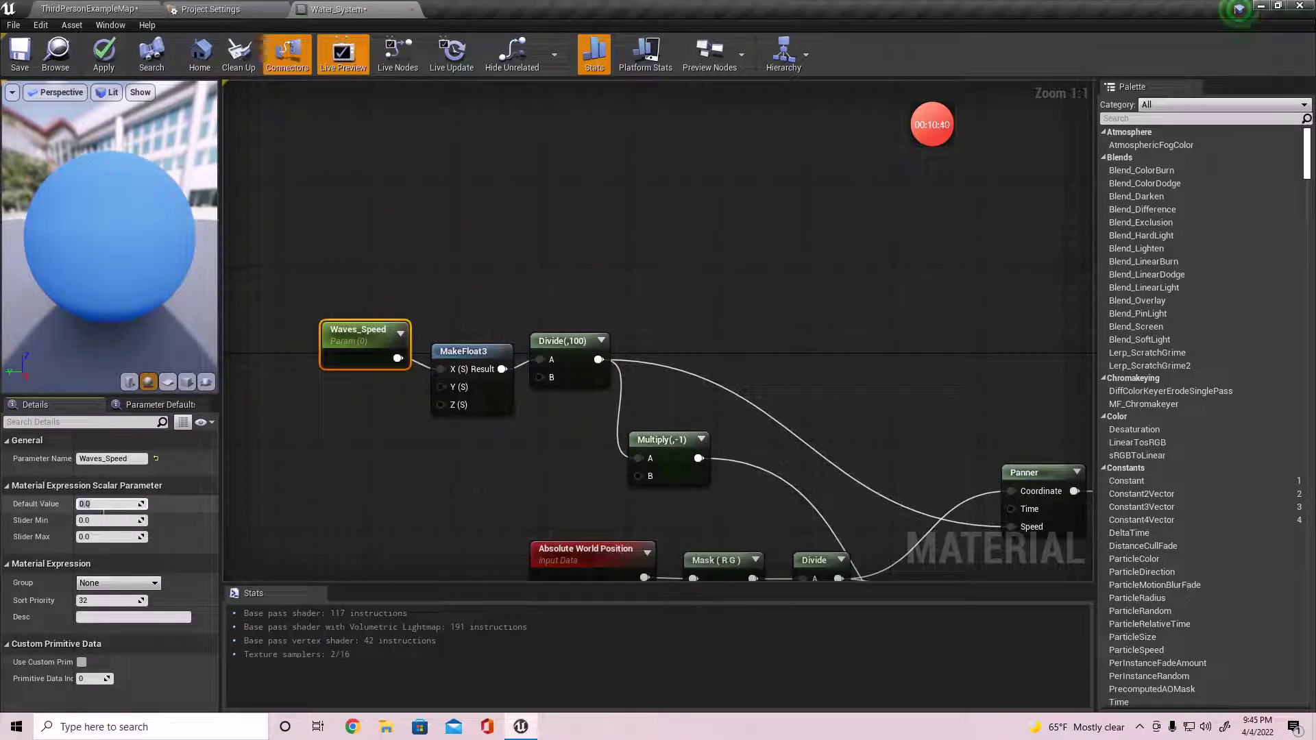
key("Return")
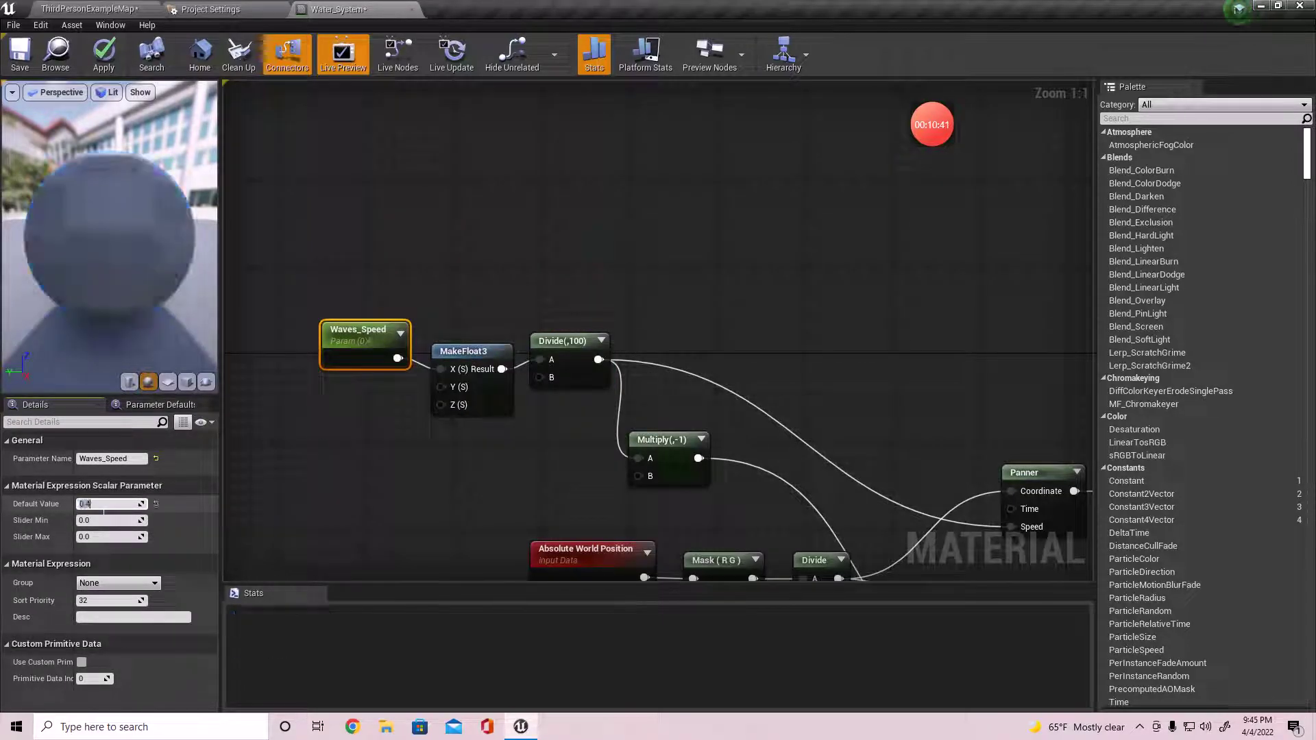
Review the Waves_Speed and MakeFloat3 nodes and the two normal Texture Sample nodes fed by the Panners
left_click(821, 396)
right_click_drag(822, 401, 649, 477)
left_click_drag(310, 525, 385, 389)
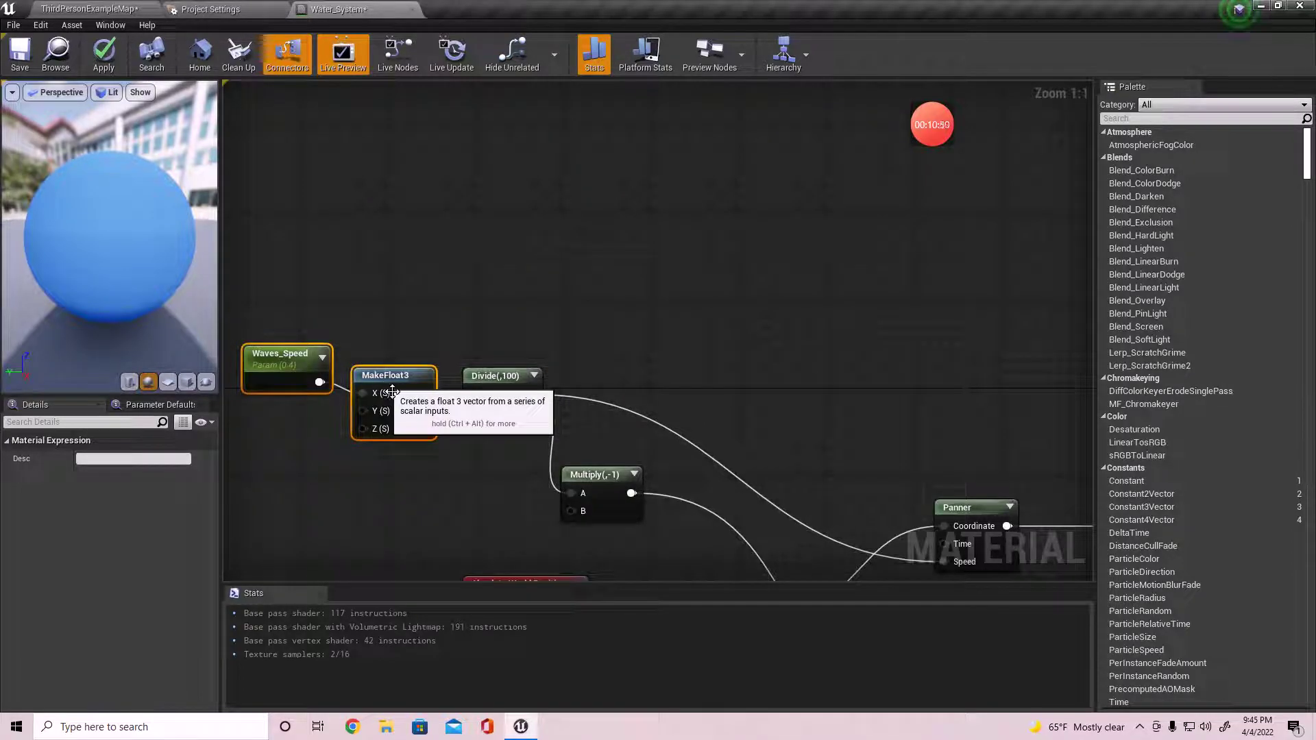
left_click(477, 354)
right_click_drag(706, 383, 294, 378)
right_click_drag(660, 490, 628, 389)
right_click_drag(698, 436, 632, 441)
left_click_drag(344, 368, 599, 516)
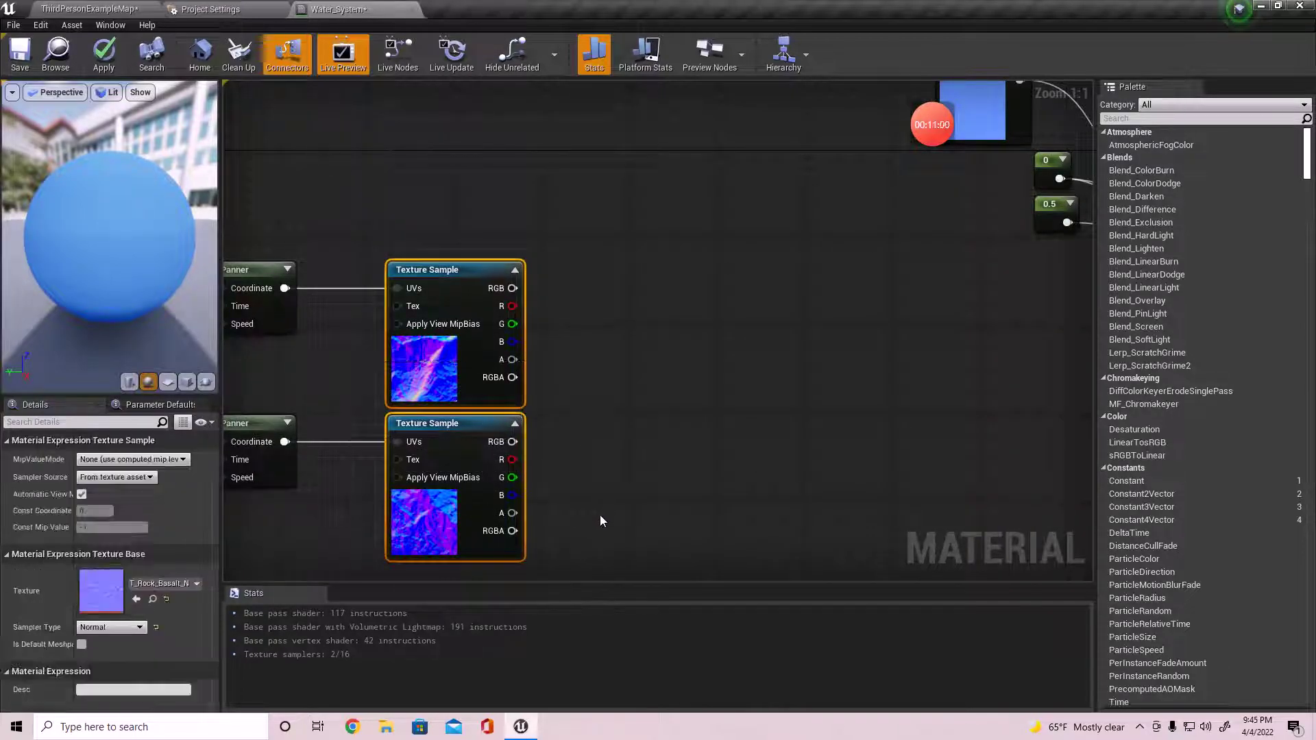
left_click(592, 462)
left_click_drag(376, 376, 533, 432)
Add a BlendAngleCorrectedNormals node, feeding the upper Texture Sample's RGB into BaseNormal and the lower one's RGB into AdditionalNormal
left_click_drag(513, 288, 614, 389)
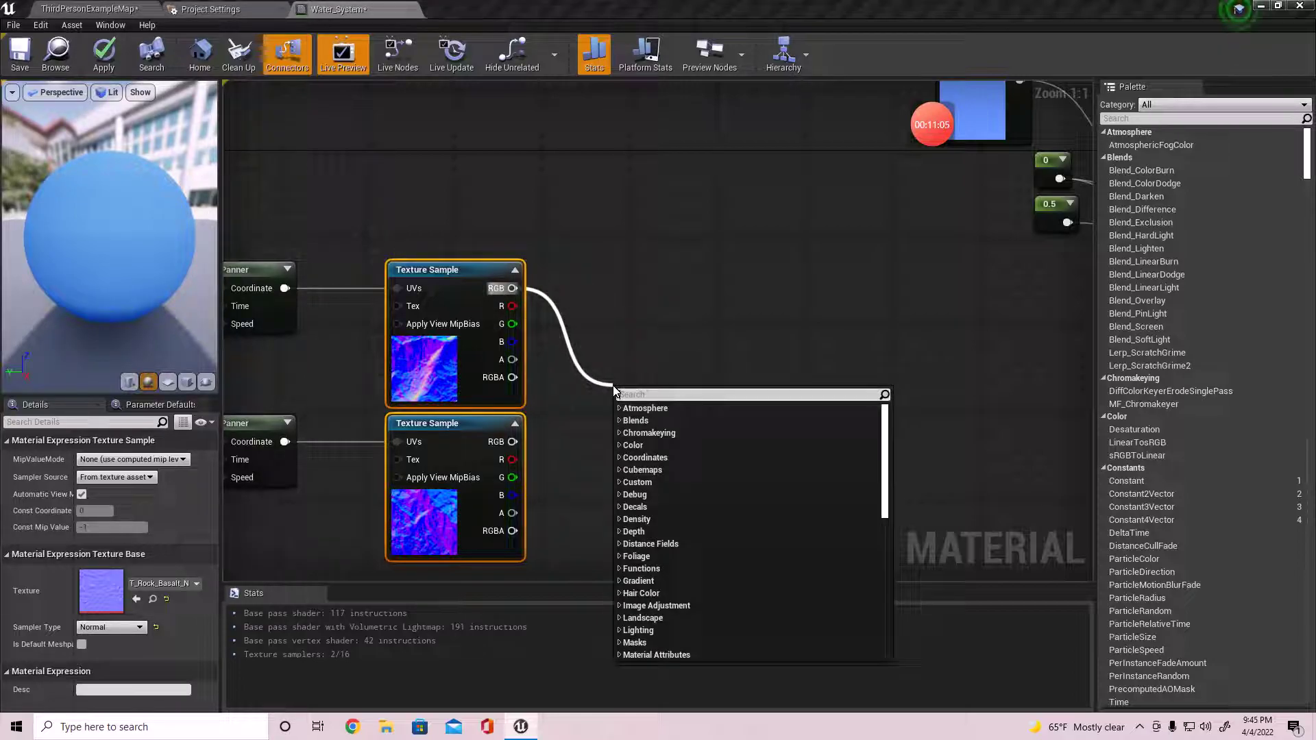
type("blend corr")
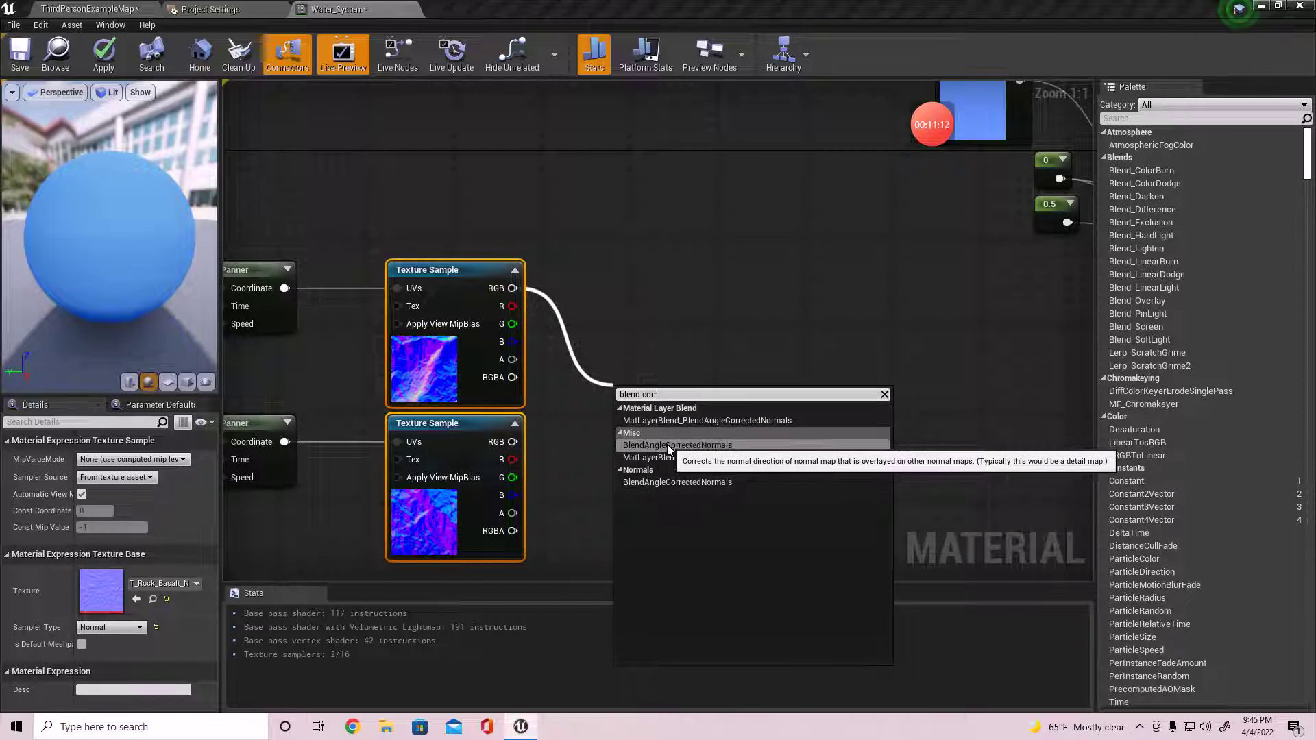
left_click(661, 444)
left_click_drag(638, 436, 513, 444)
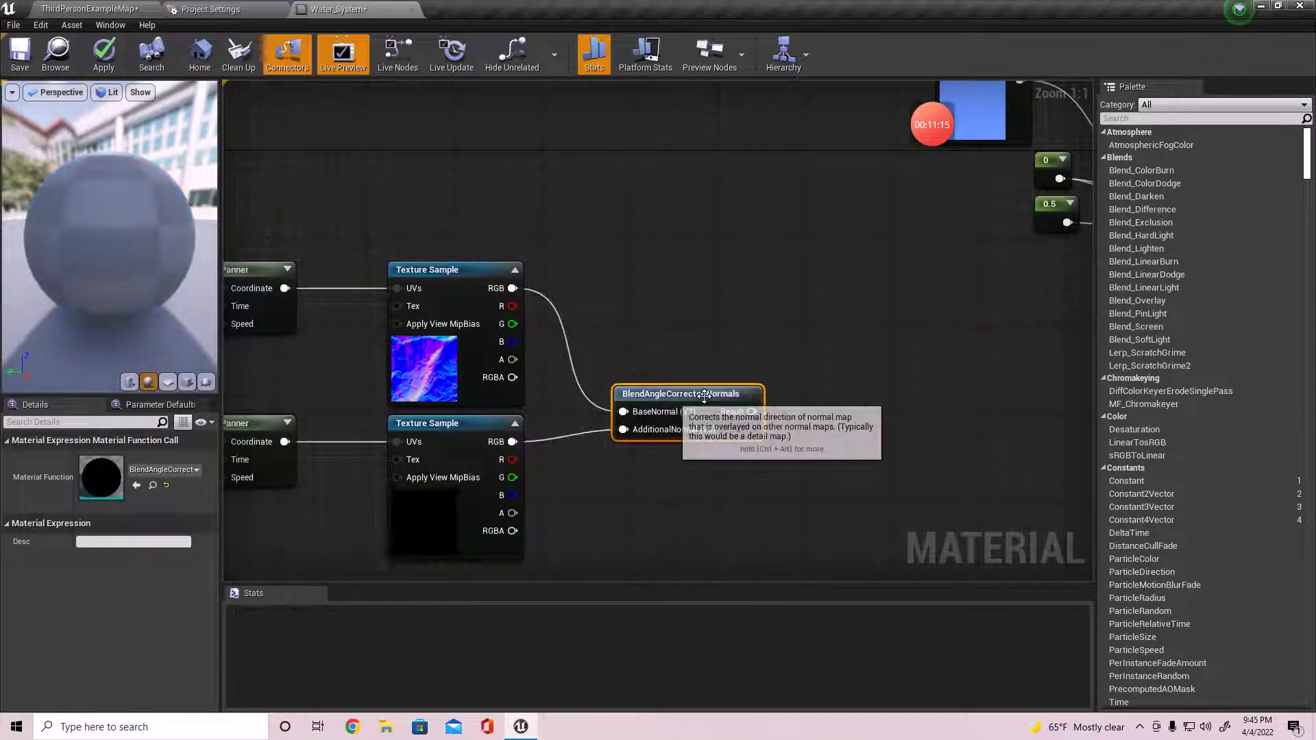
left_click_drag(702, 400, 674, 364)
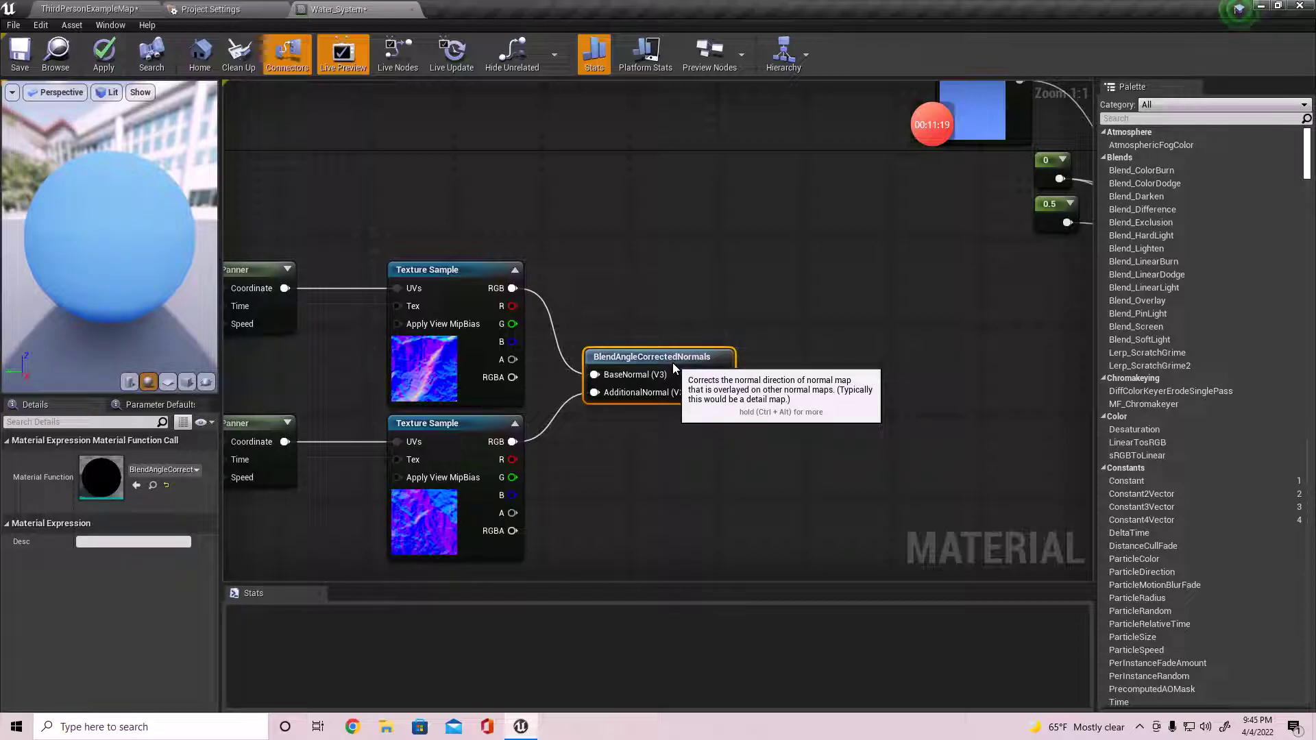
left_click_drag(673, 363, 706, 371)
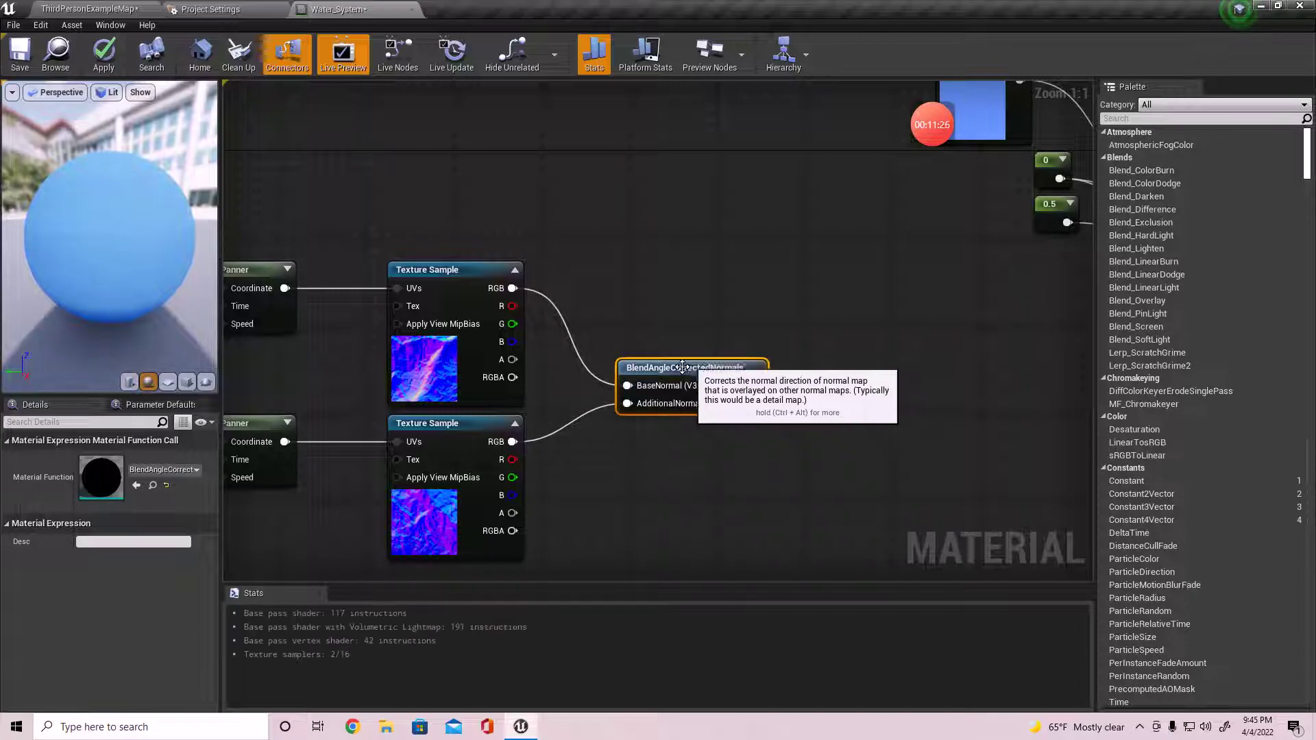
left_click_drag(622, 343, 665, 423)
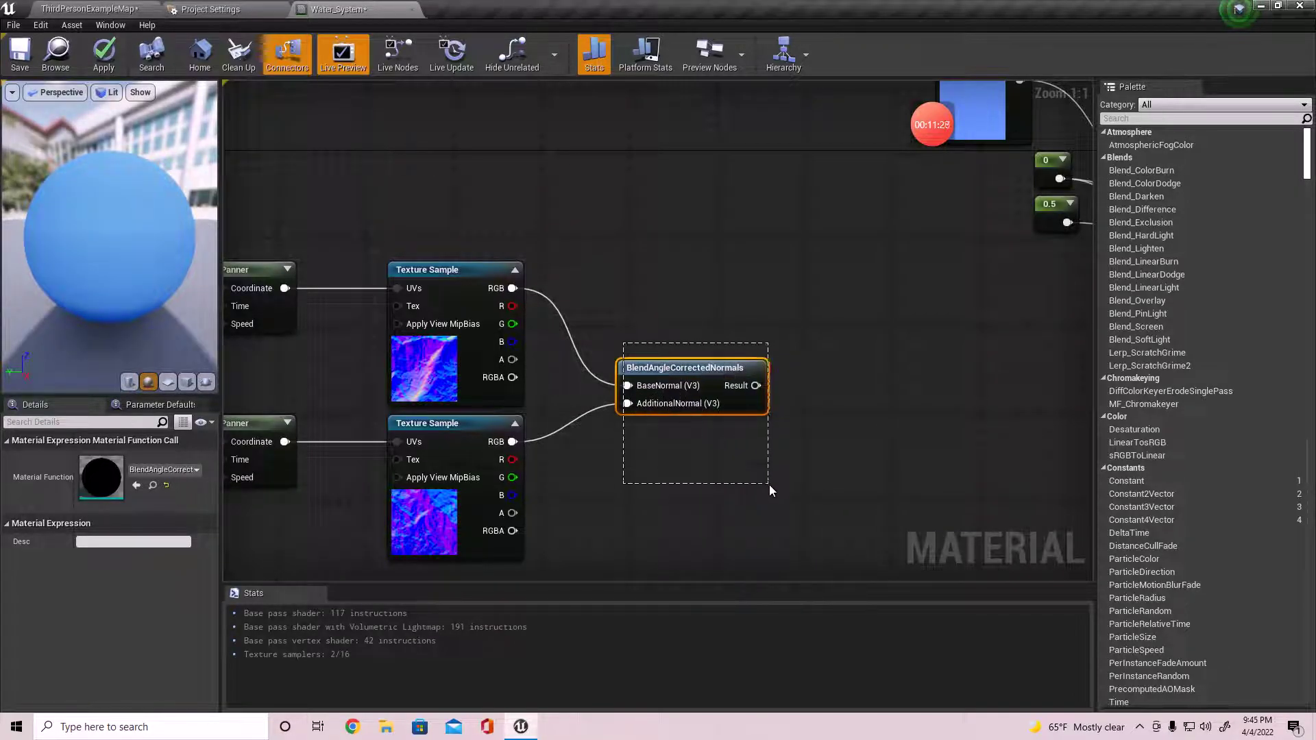
left_click_drag(813, 462, 795, 434)
left_click_drag(635, 287, 728, 413)
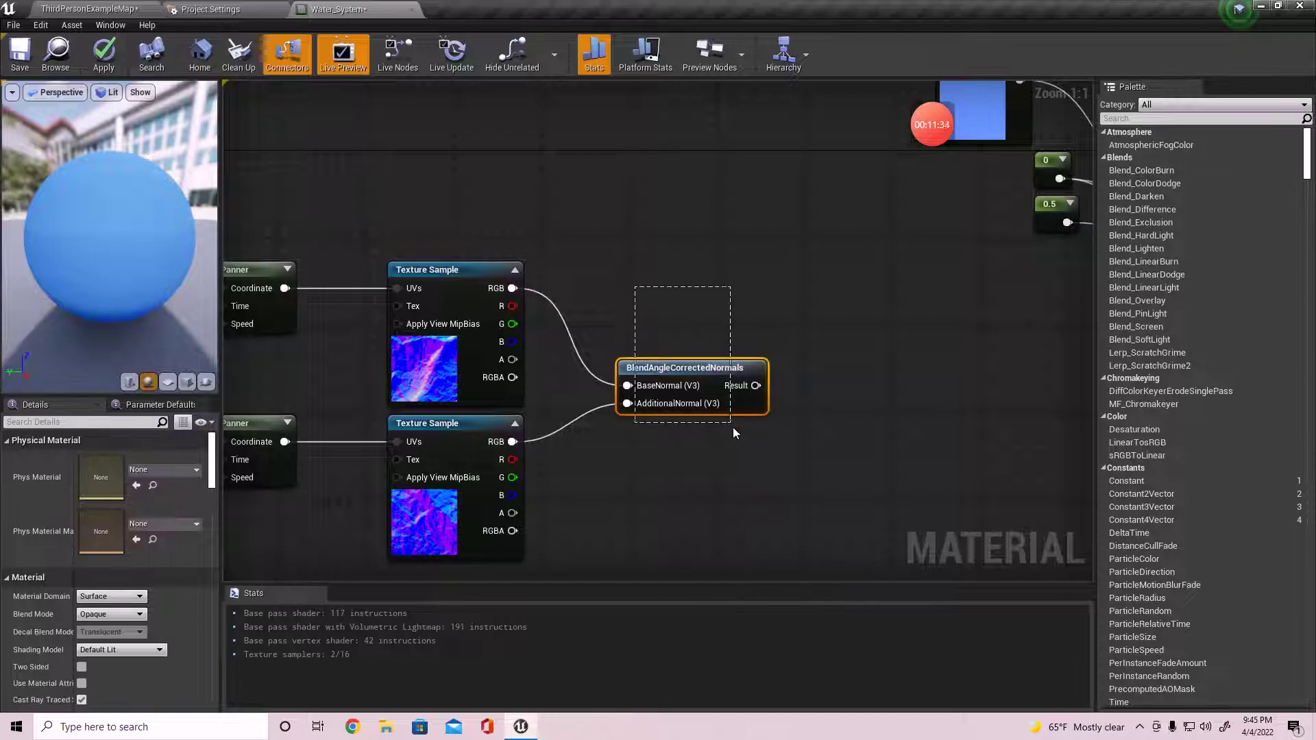
left_click_drag(757, 492, 757, 492)
Add a FlattenNormal node fed by the BlendAngleCorrectedNormals Result and connect its Result to the material's Normal input
right_click_drag(783, 472, 610, 479)
left_click_drag(582, 392, 663, 455)
type("f")
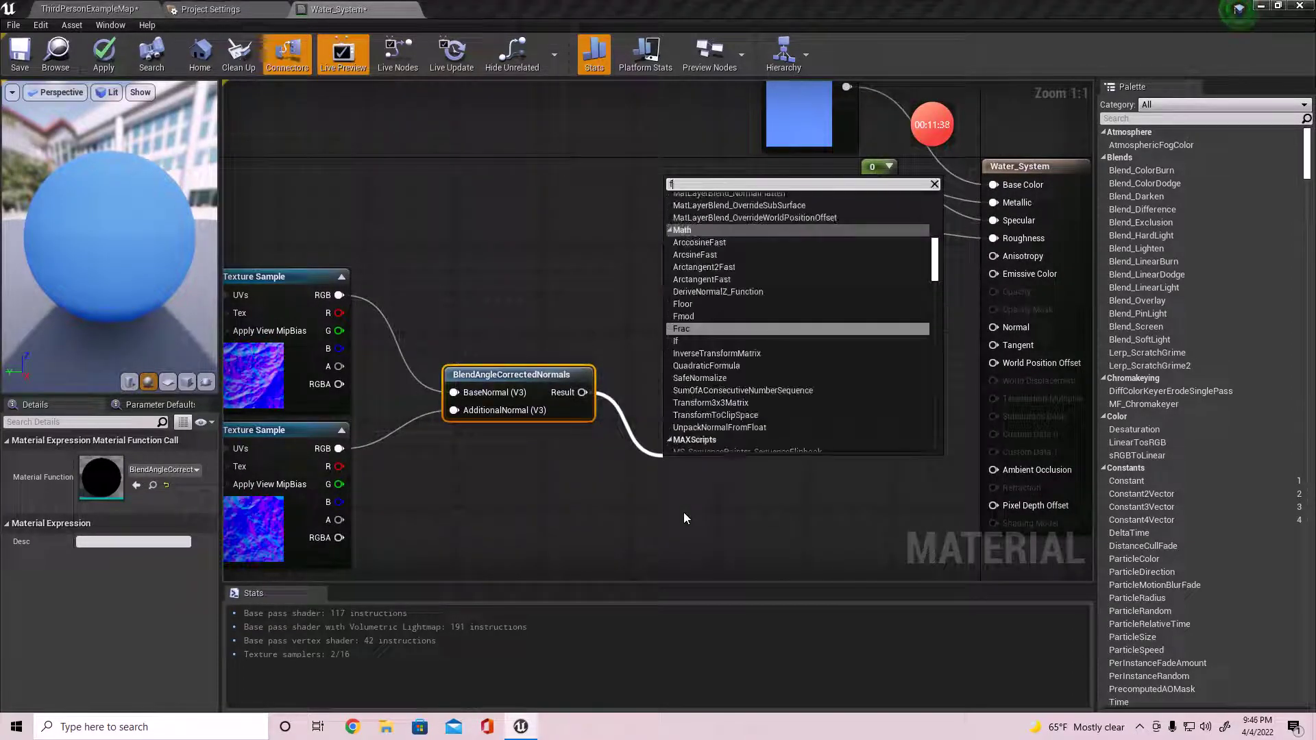
type("latten")
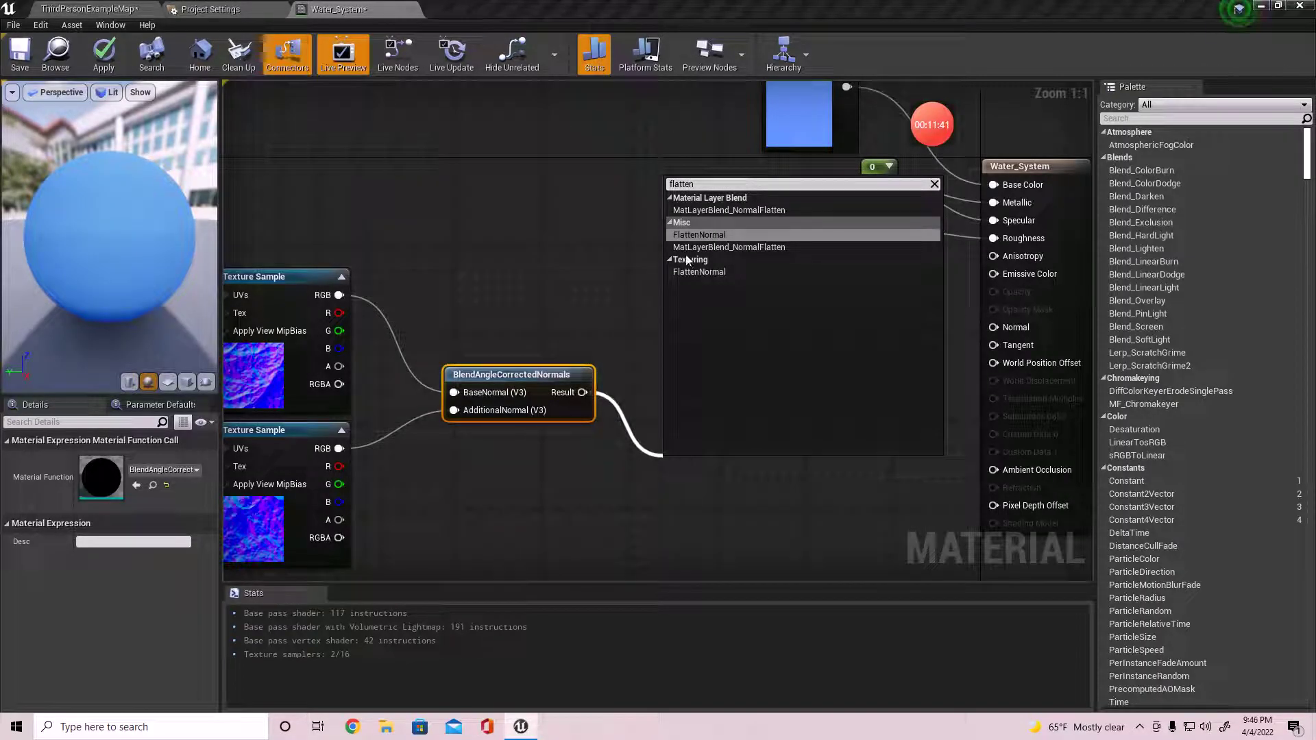
left_click(699, 235)
left_click_drag(718, 477, 992, 326)
right_click_drag(662, 449, 781, 443)
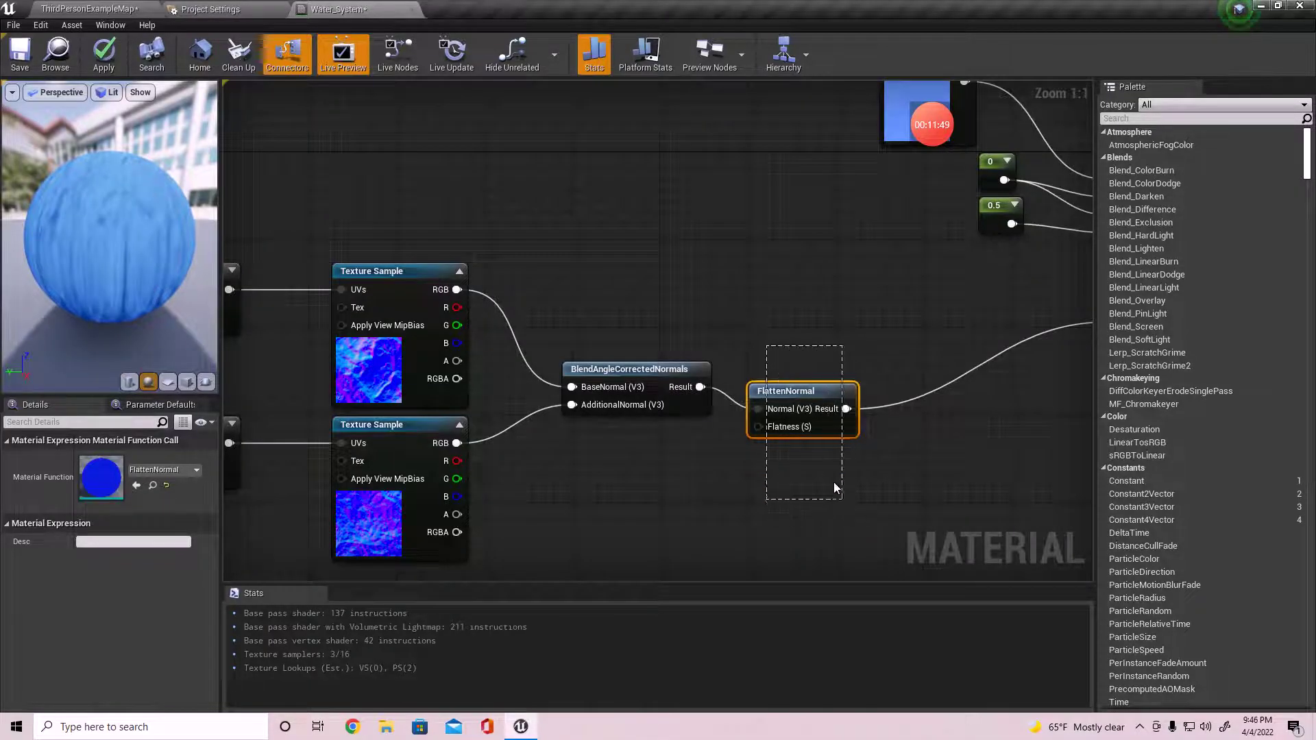
left_click_drag(819, 471, 824, 473)
left_click_drag(824, 473, 823, 475)
left_click(777, 338)
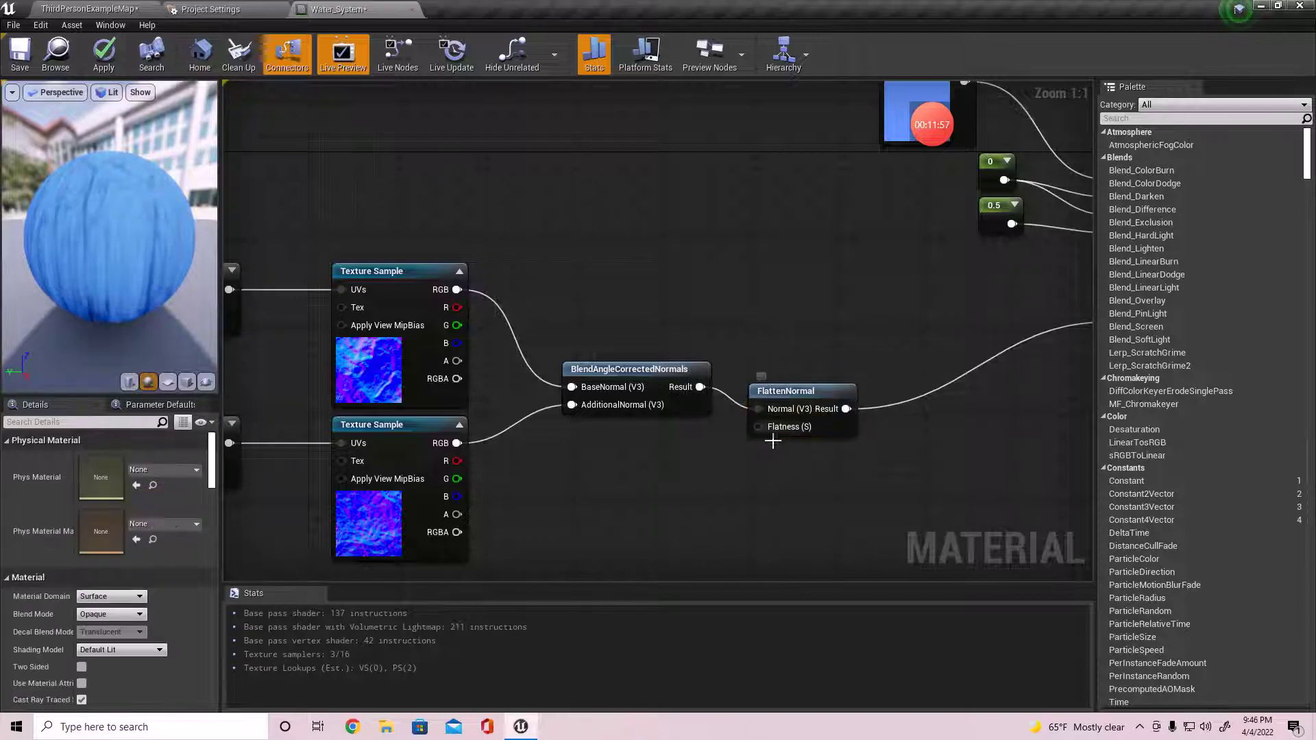
left_click_drag(806, 477, 805, 477)
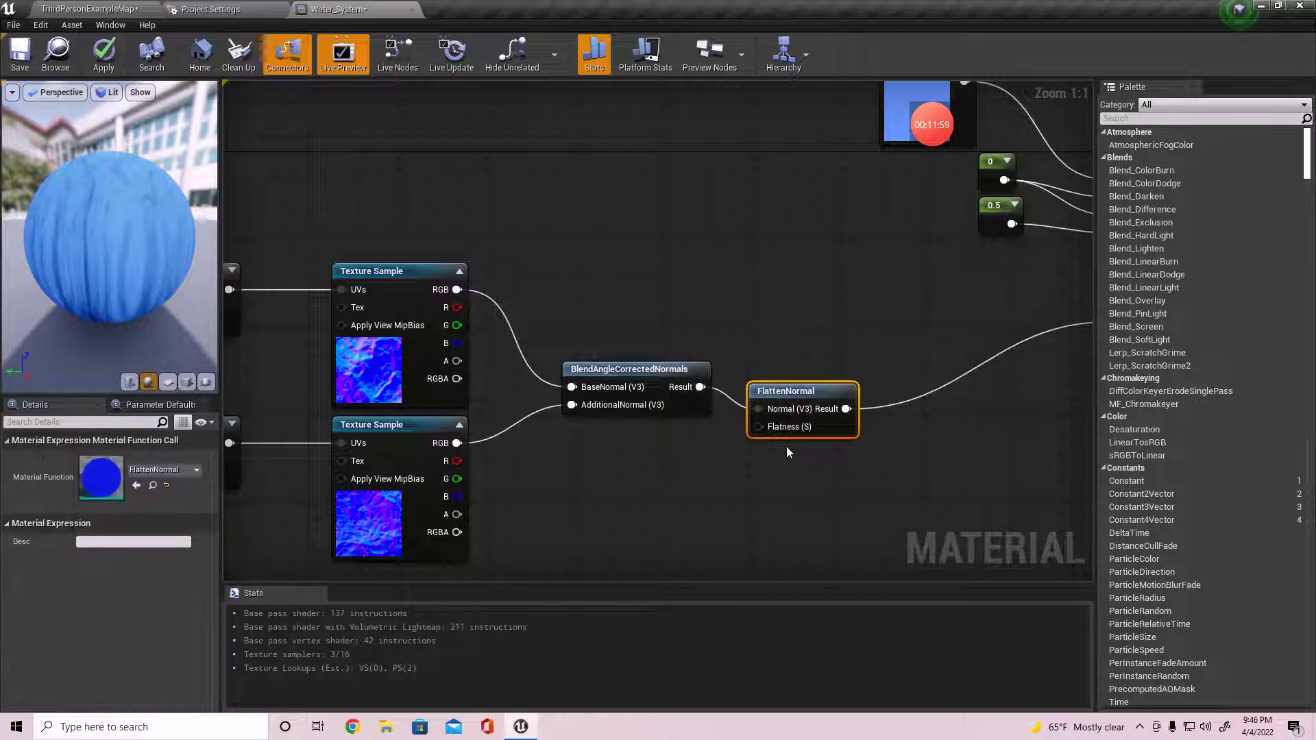
Promote FlattenNormal's Flatness input to a parameter named Waves_Intensity and place that node below BlendAngleCorrectedNormals
right_click(772, 426)
left_click(813, 447)
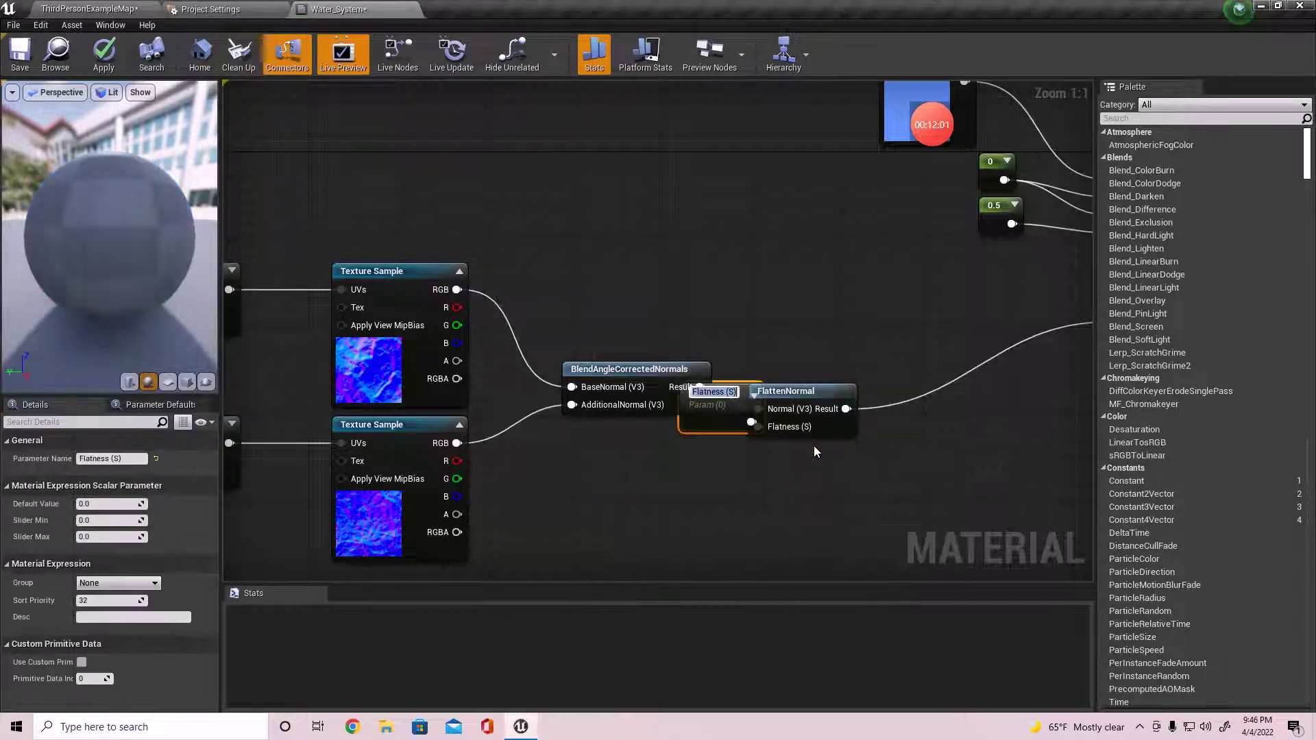
type("Wa")
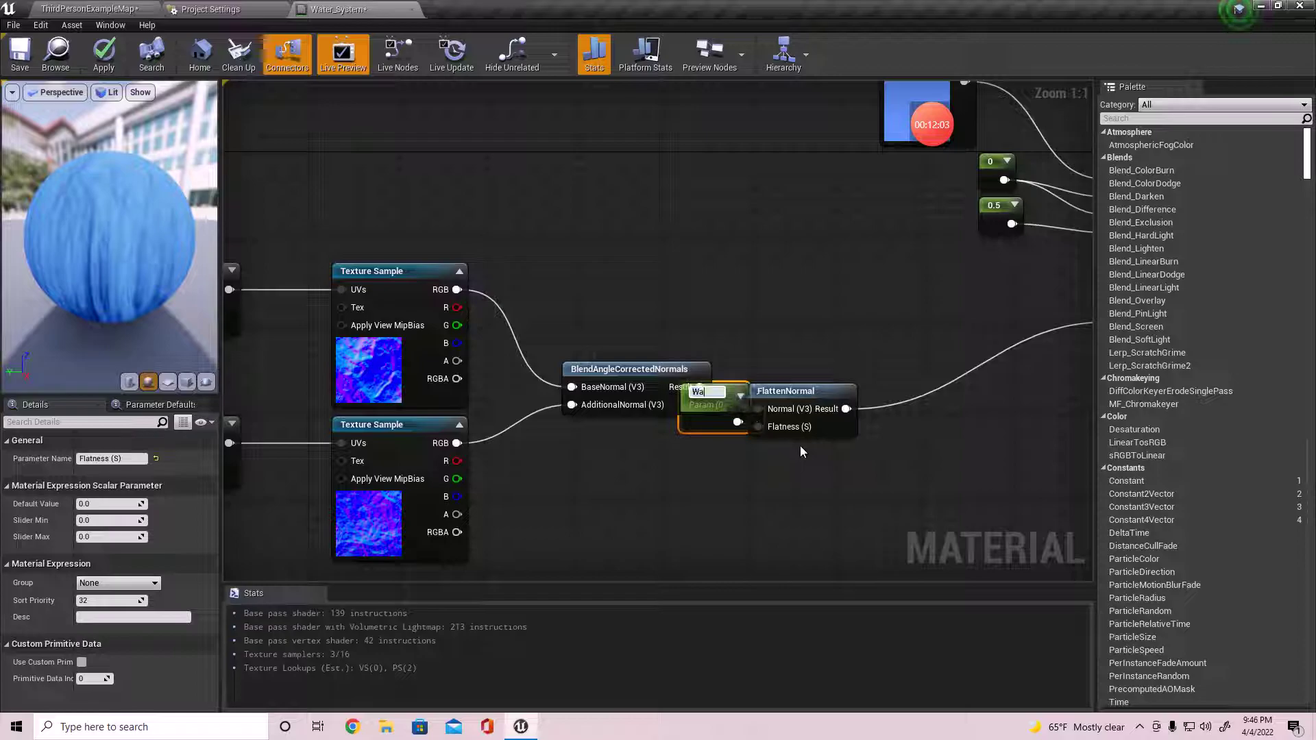
type("ves_In")
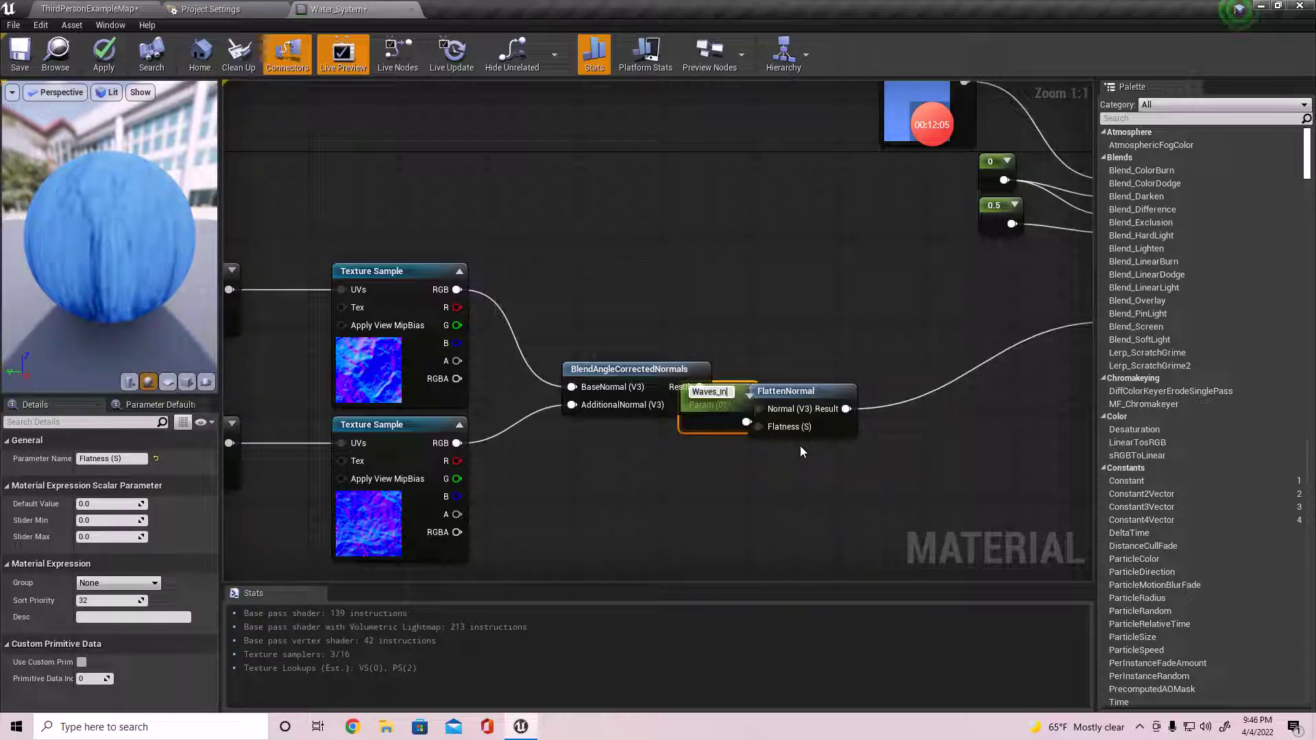
type("tensity")
key("Return")
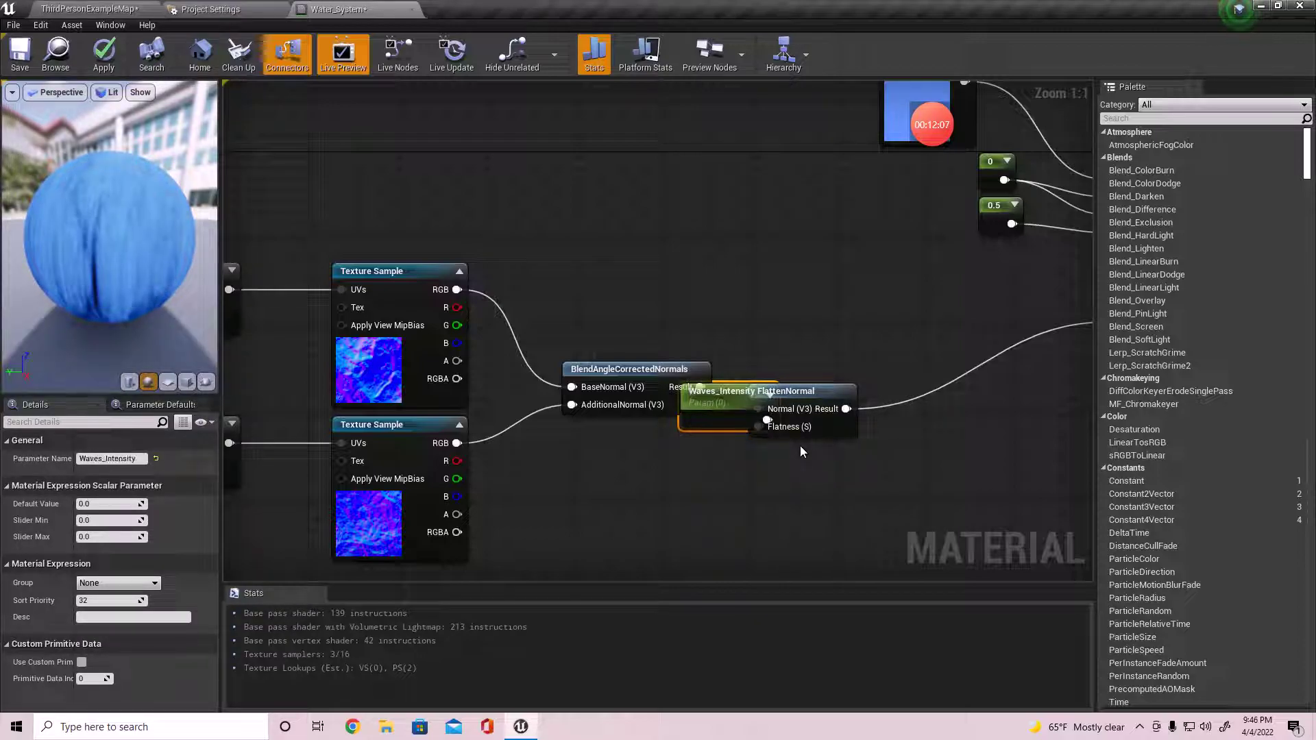
left_click_drag(724, 391, 757, 426)
right_click_drag(749, 447, 543, 495)
right_click_drag(632, 456, 791, 346)
Check the waves on the preview sphere and apply the changes to the Water_System material
left_click_drag(64, 265, 76, 315)
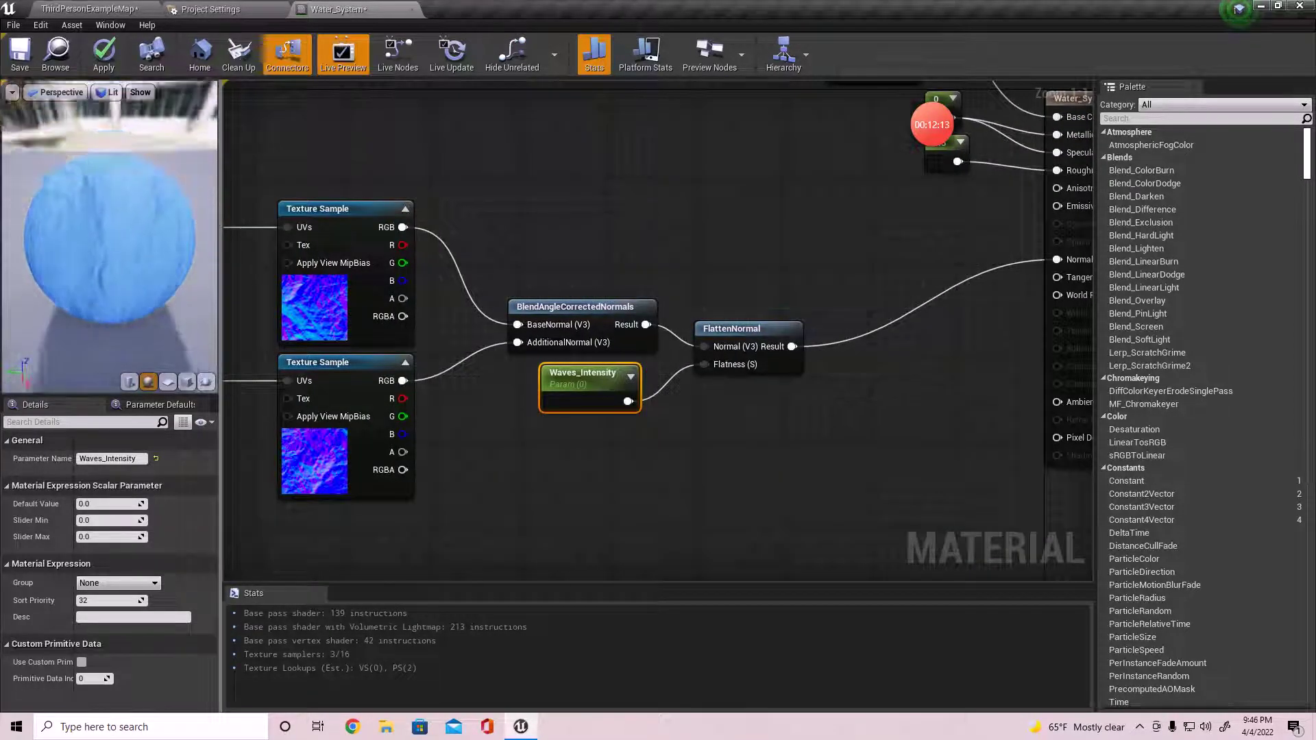
scroll(68, 211, "up", 5)
scroll(70, 261, "down", 6)
right_click_drag(518, 394, 675, 406)
scroll(620, 425, "down", 3)
right_click_drag(367, 494, 634, 531)
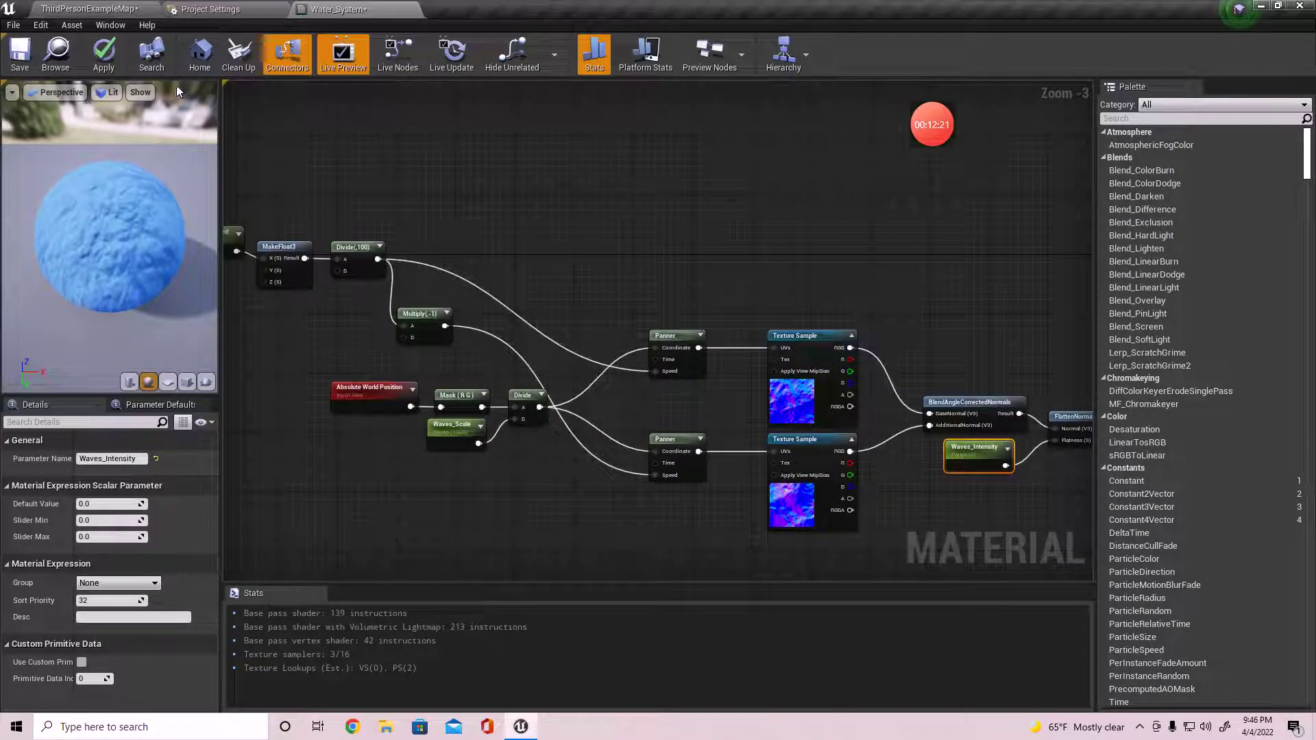
left_click(116, 76)
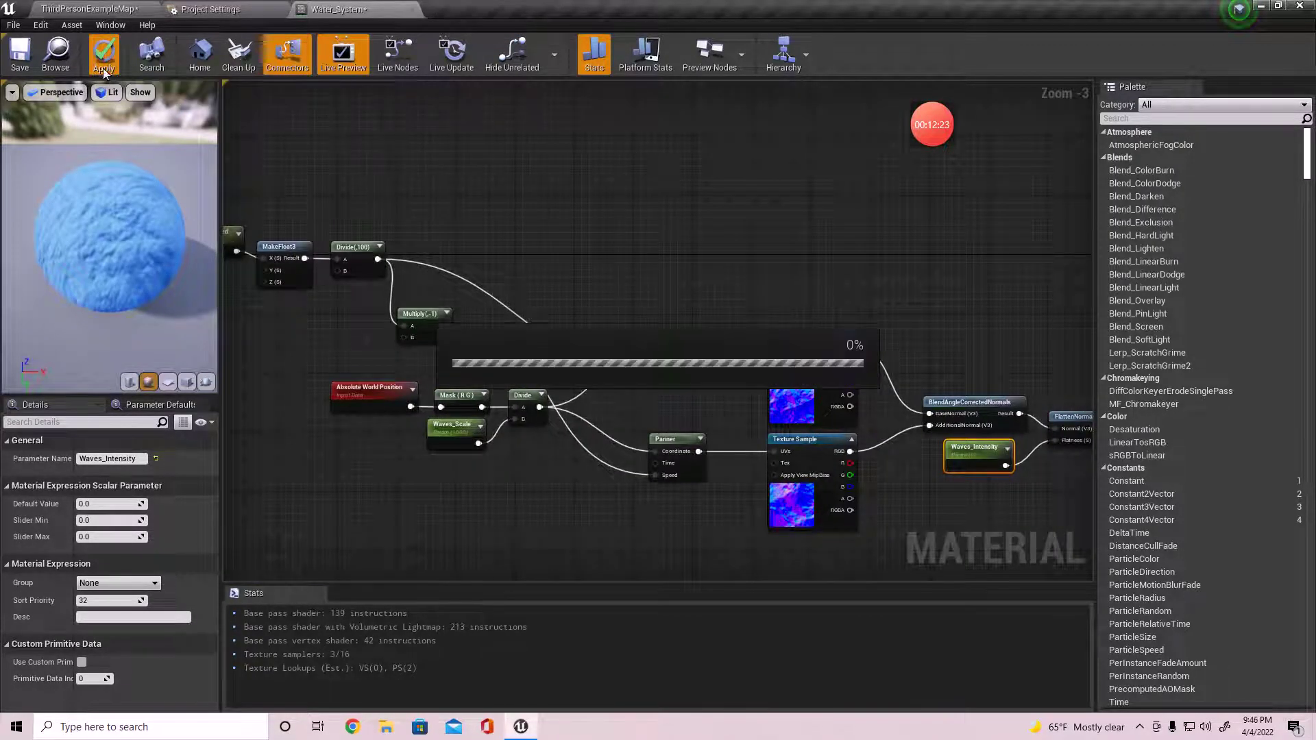
Place a Plane in the ThirdPersonExampleMap level above the floor and scale it to about 41.25 in X and 39.5 in Y
left_click(81, 8)
right_click_drag(298, 154, 421, 188)
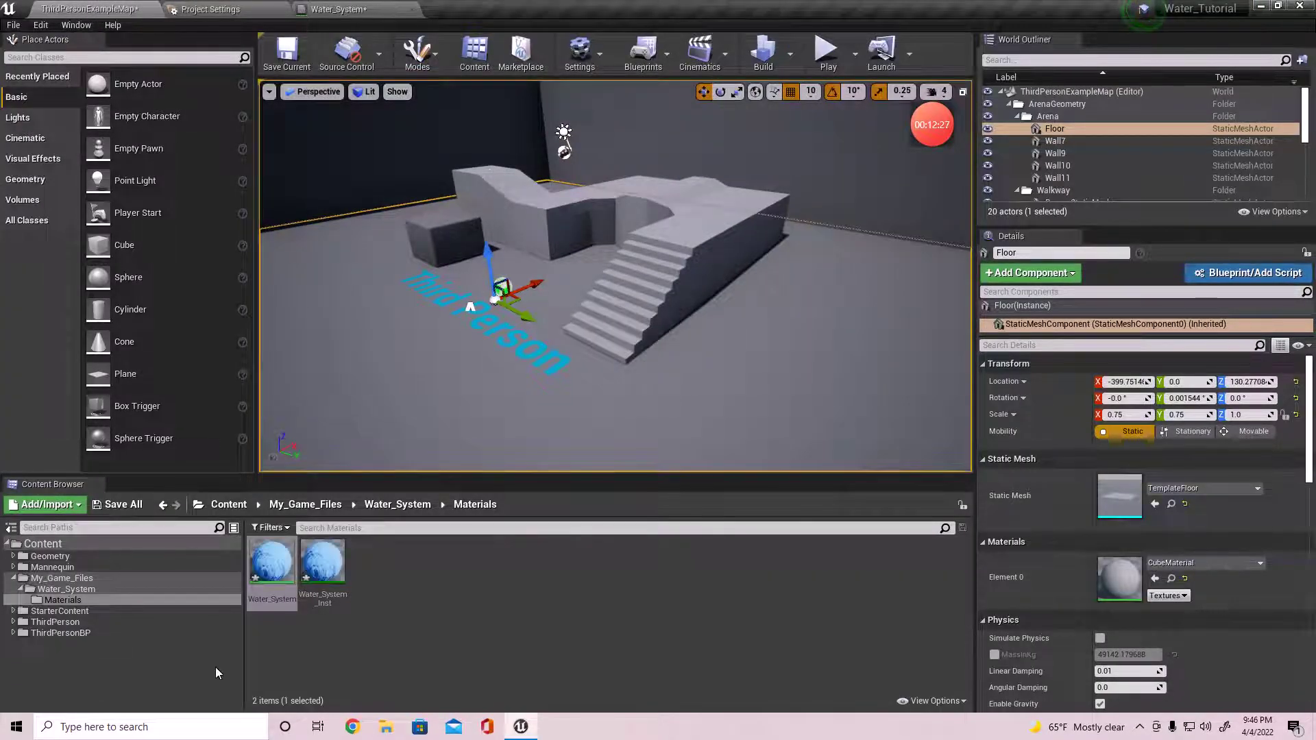
left_click_drag(113, 373, 502, 240)
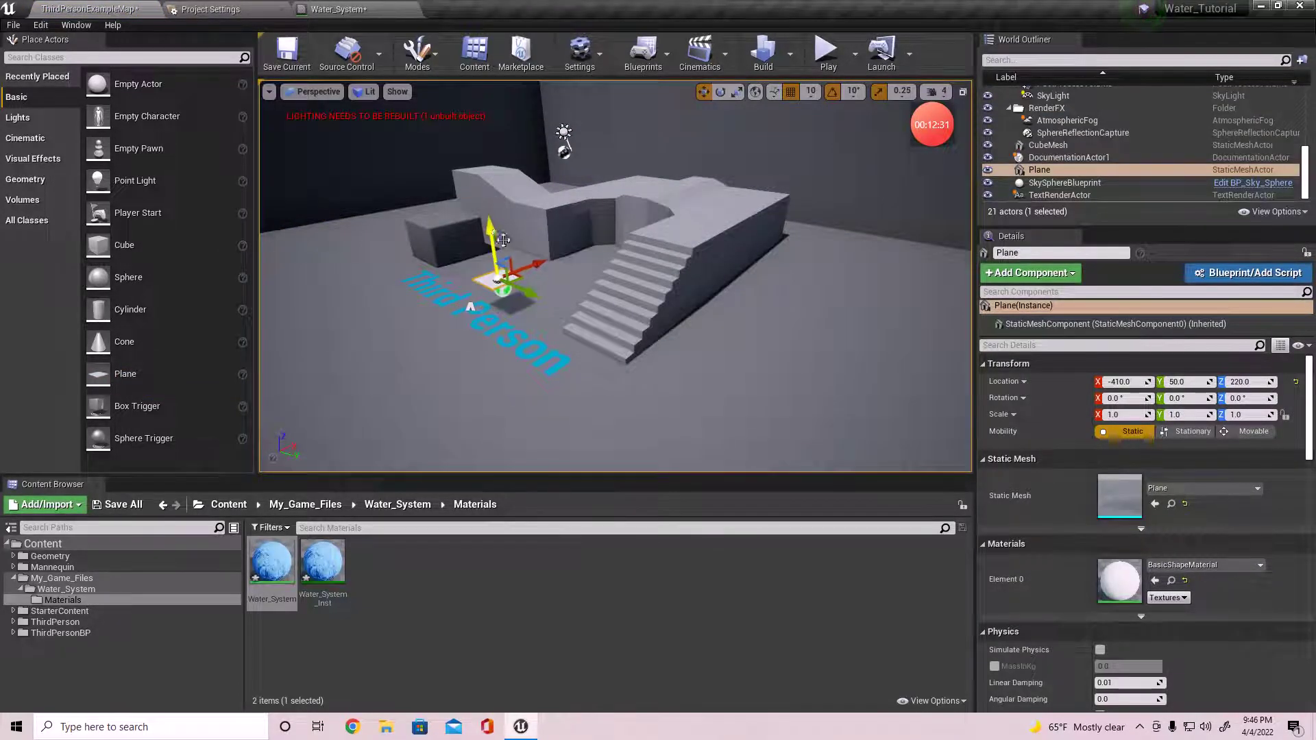
left_click(736, 92)
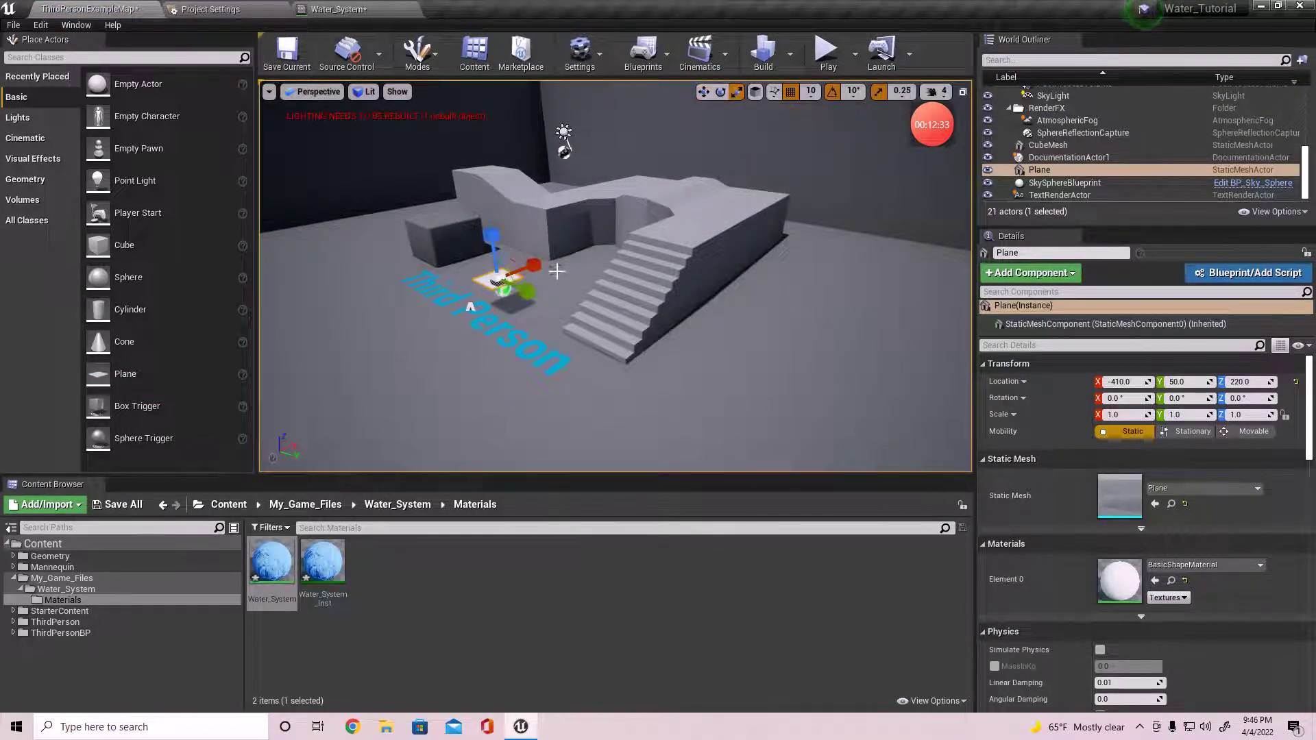
left_click_drag(541, 268, 644, 240)
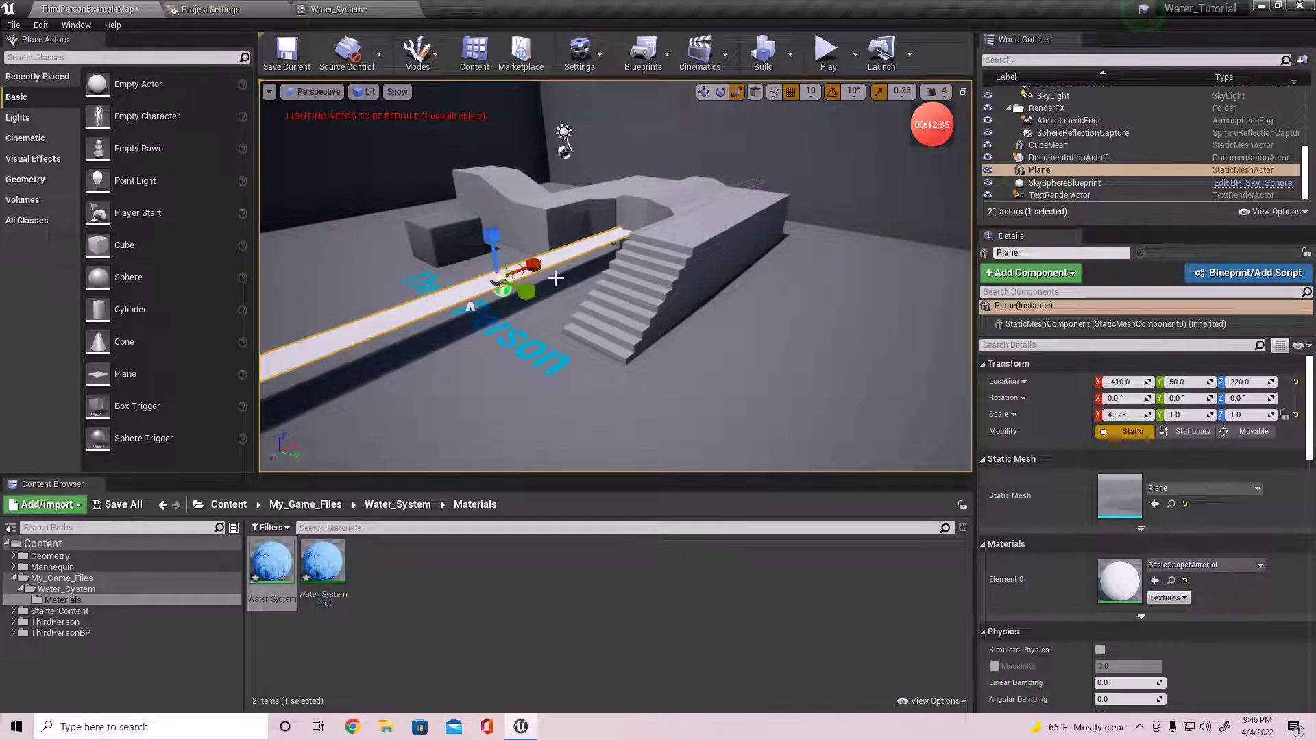
left_click_drag(525, 295, 584, 315)
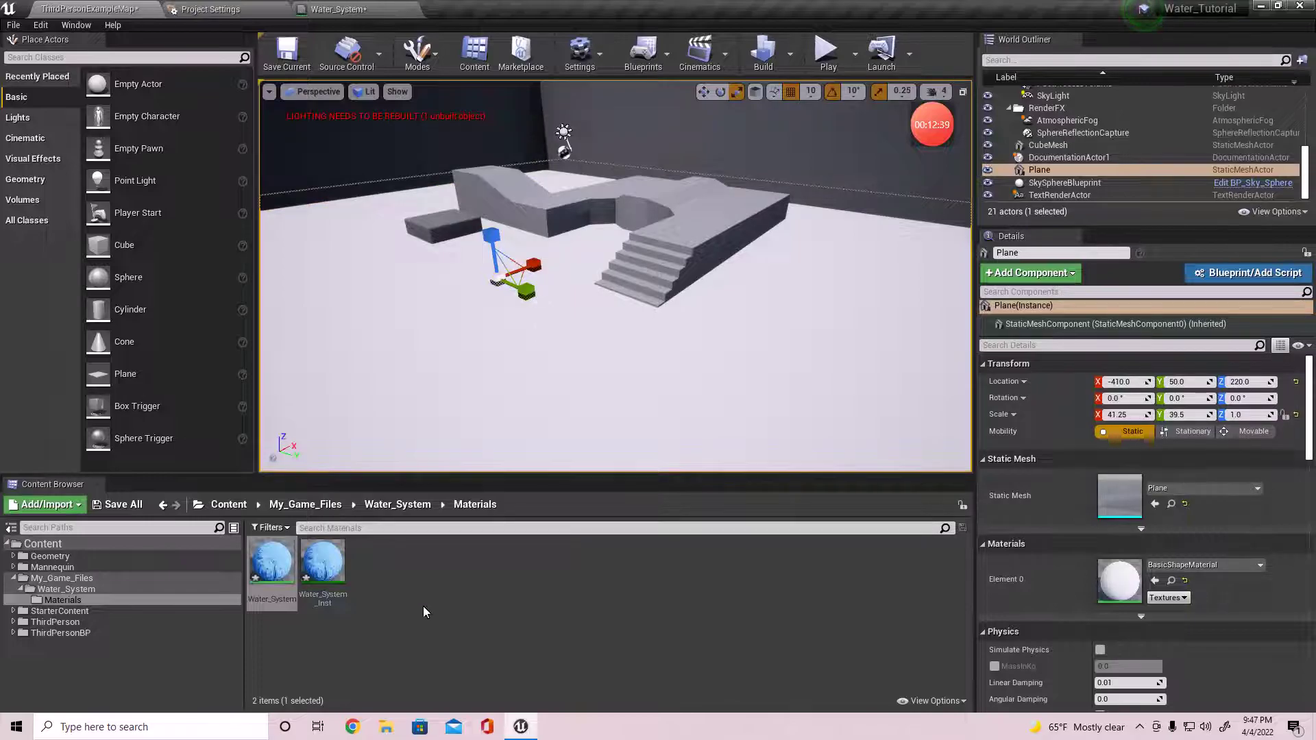
Assign Water_System_Inst to the plane and open that material instance in a small floating window over the level
left_click_drag(322, 568, 438, 410)
right_click_drag(596, 310, 575, 328)
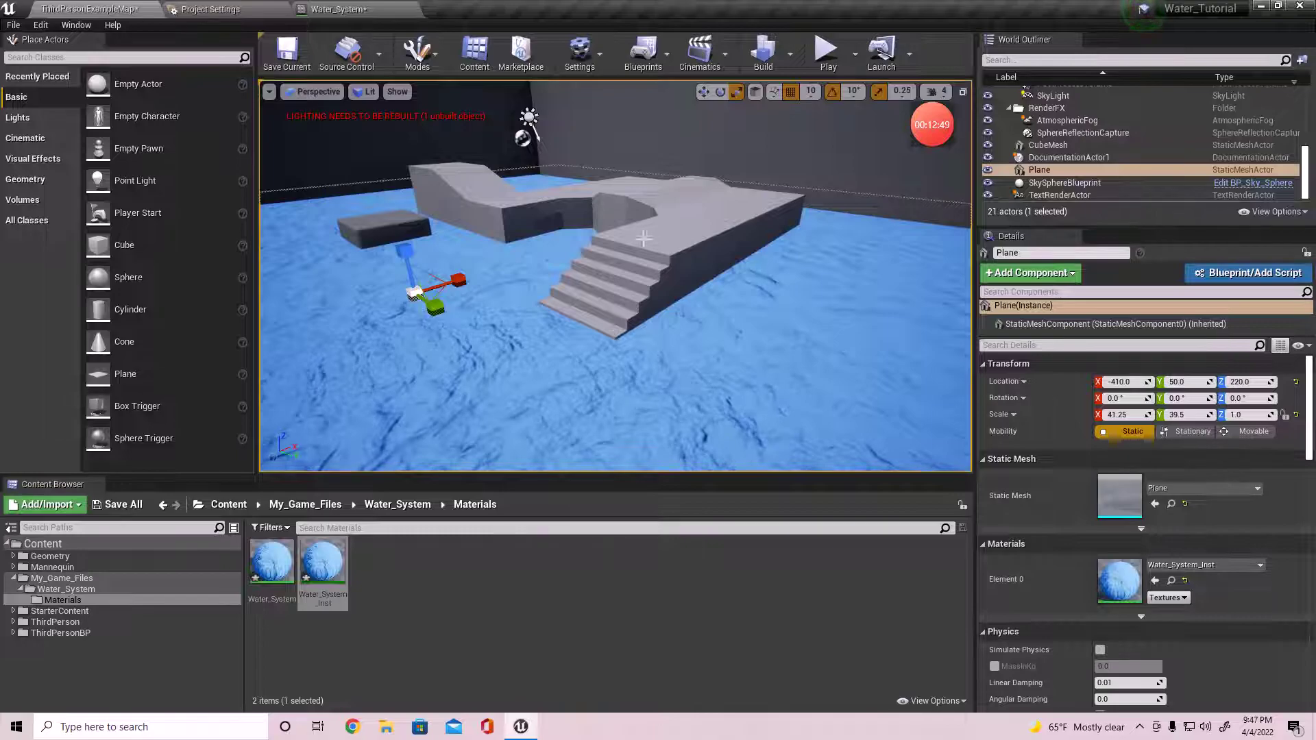
double_click(333, 588)
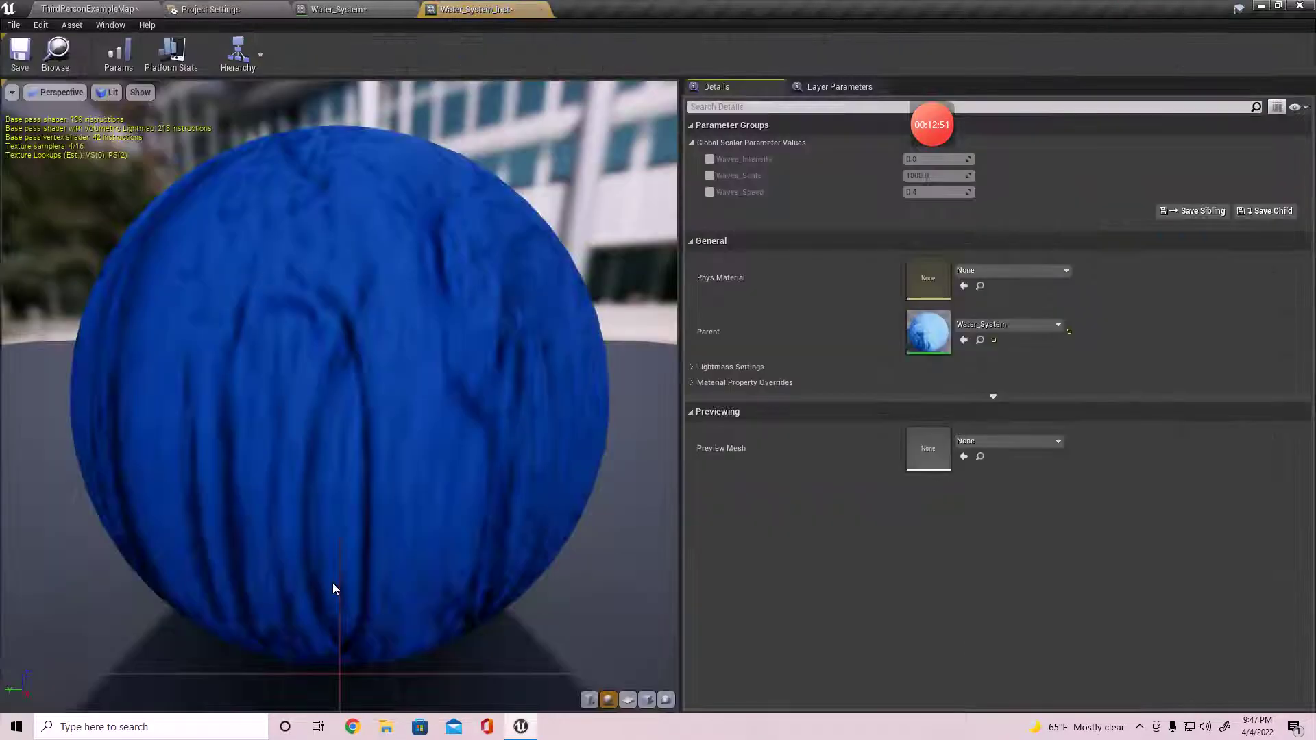
left_click_drag(457, 12, 504, 150)
left_click_drag(721, 189, 873, 408)
right_click_drag(610, 384, 733, 384)
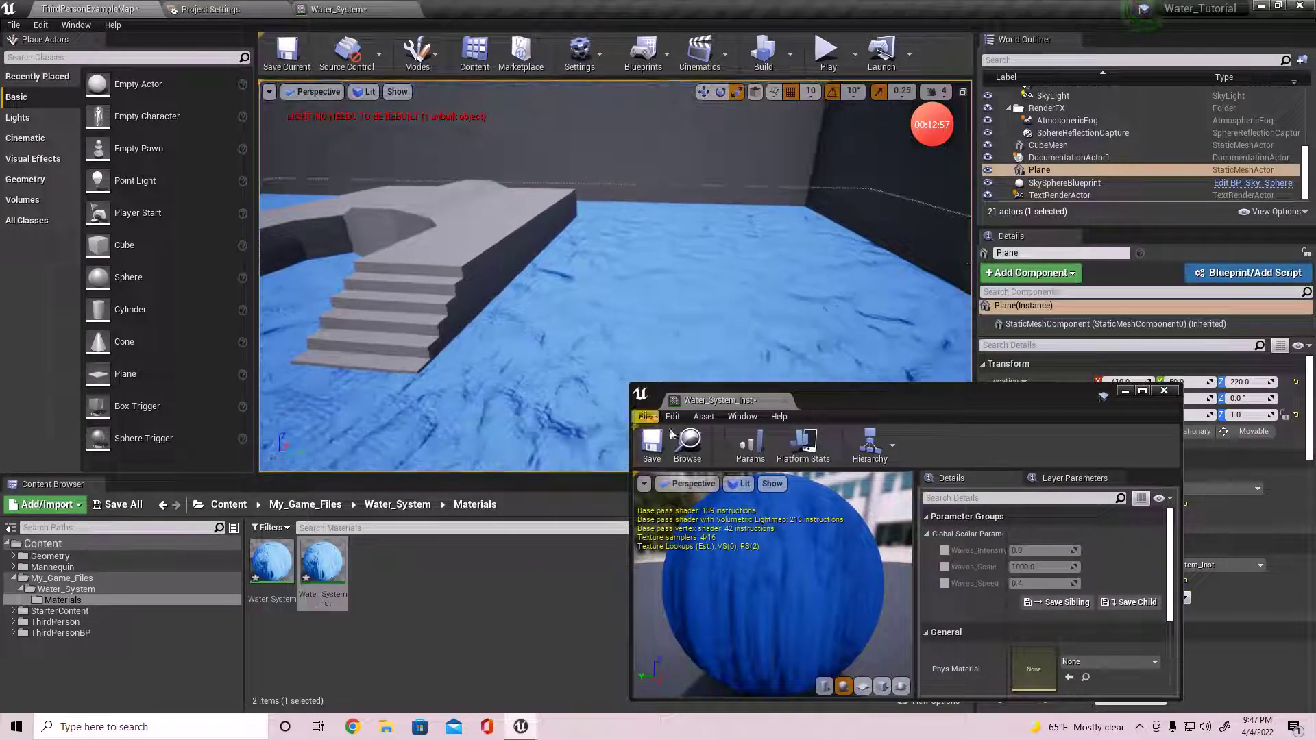
Enable the Waves_Intensity, Waves_Scale and Waves_Speed parameter overrides in the Water_System_Inst material instance
left_click(944, 550)
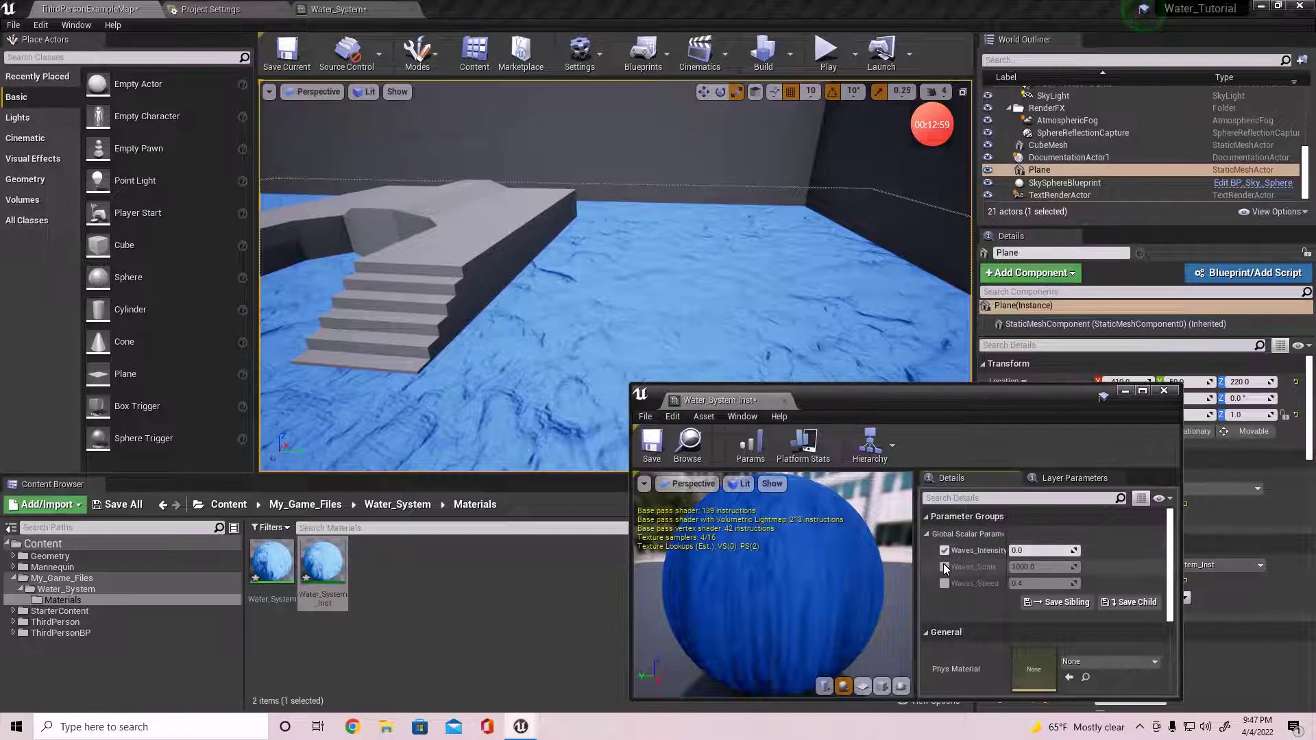
left_click(945, 567)
left_click(945, 583)
left_click(1045, 551)
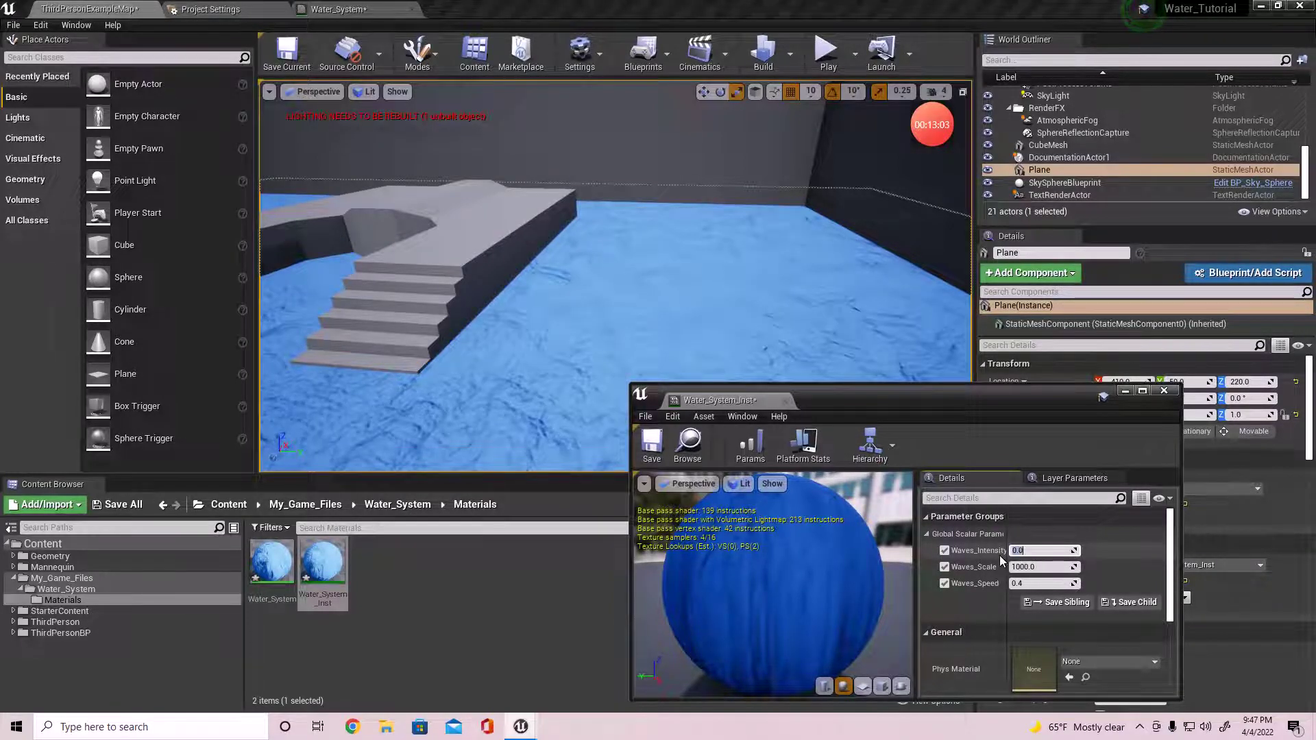
Set the Waves_Intensity parameter's default value to 1.0 in the Water_System material and apply the change
left_click(339, 9)
scroll(796, 369, "up", 3)
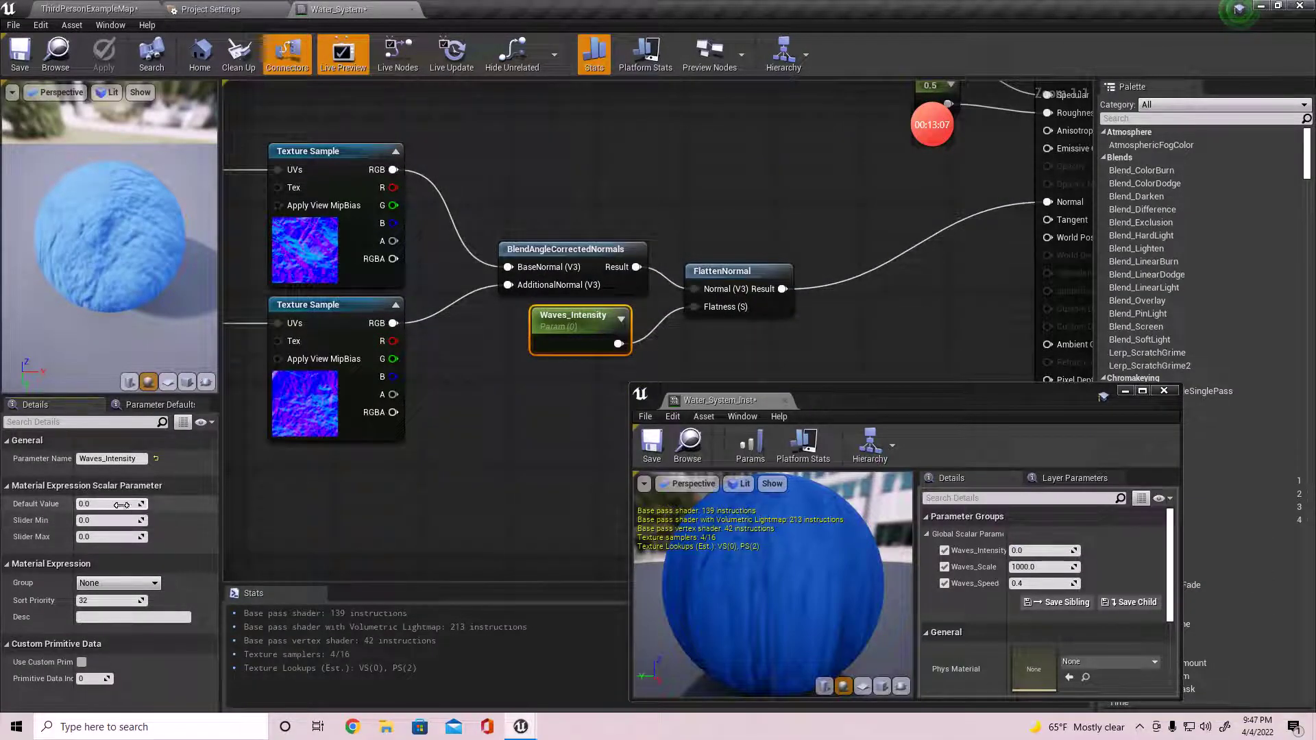
key("Return")
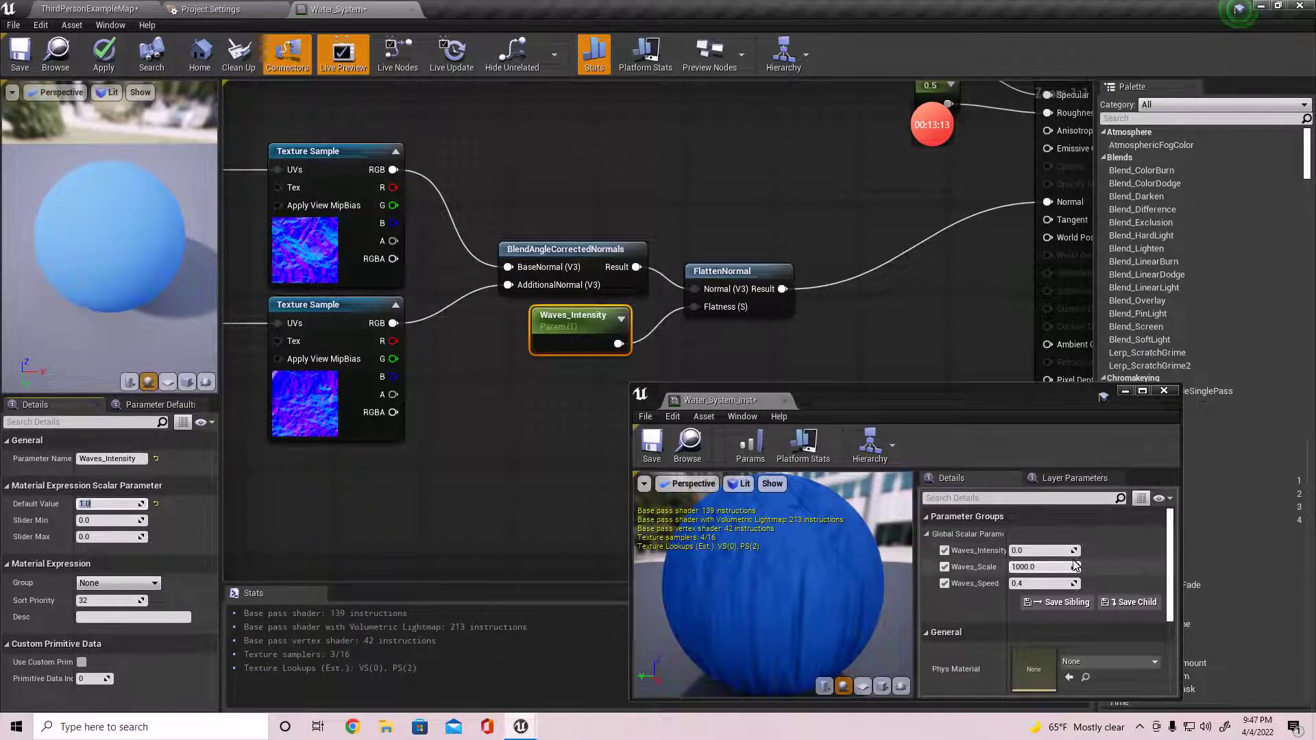
left_click(103, 55)
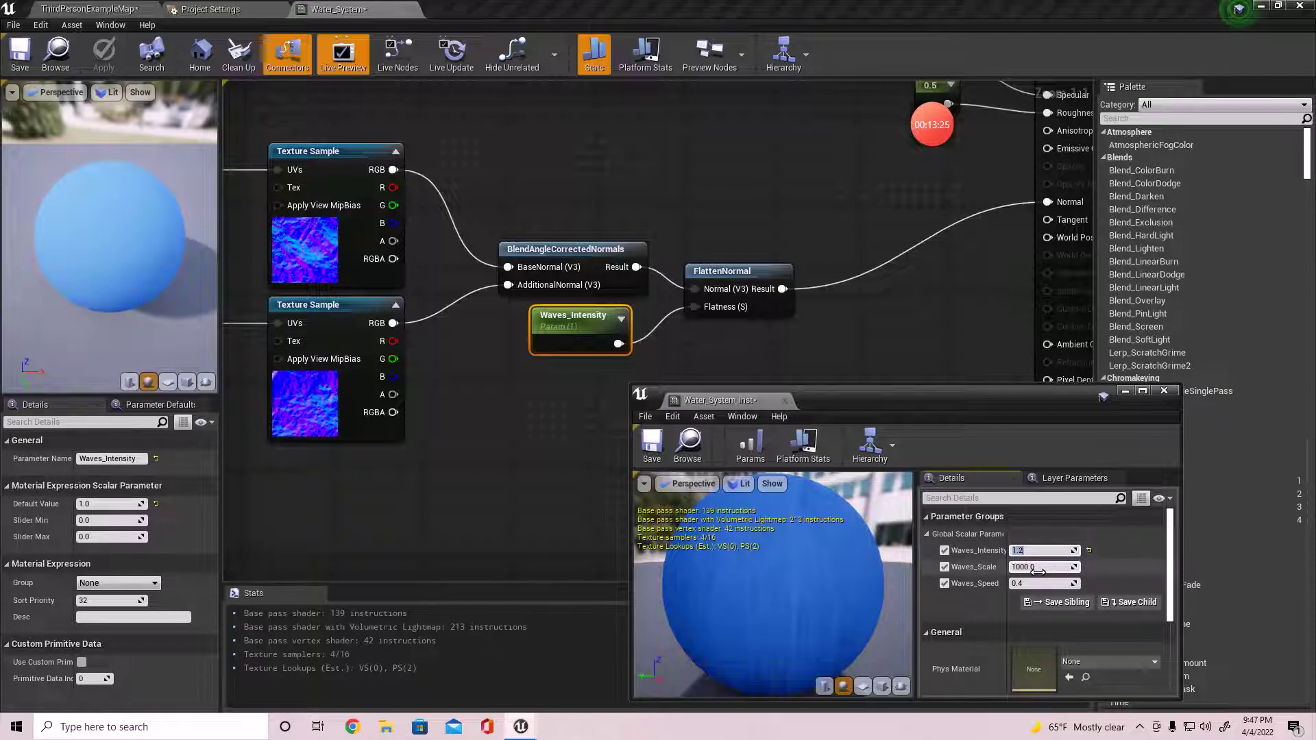
Return to the ThirdPersonExampleMap level, look down at the water plane and set the instance's Waves_Intensity to 1.5
left_click(99, 9)
right_click_drag(615, 276, 593, 363)
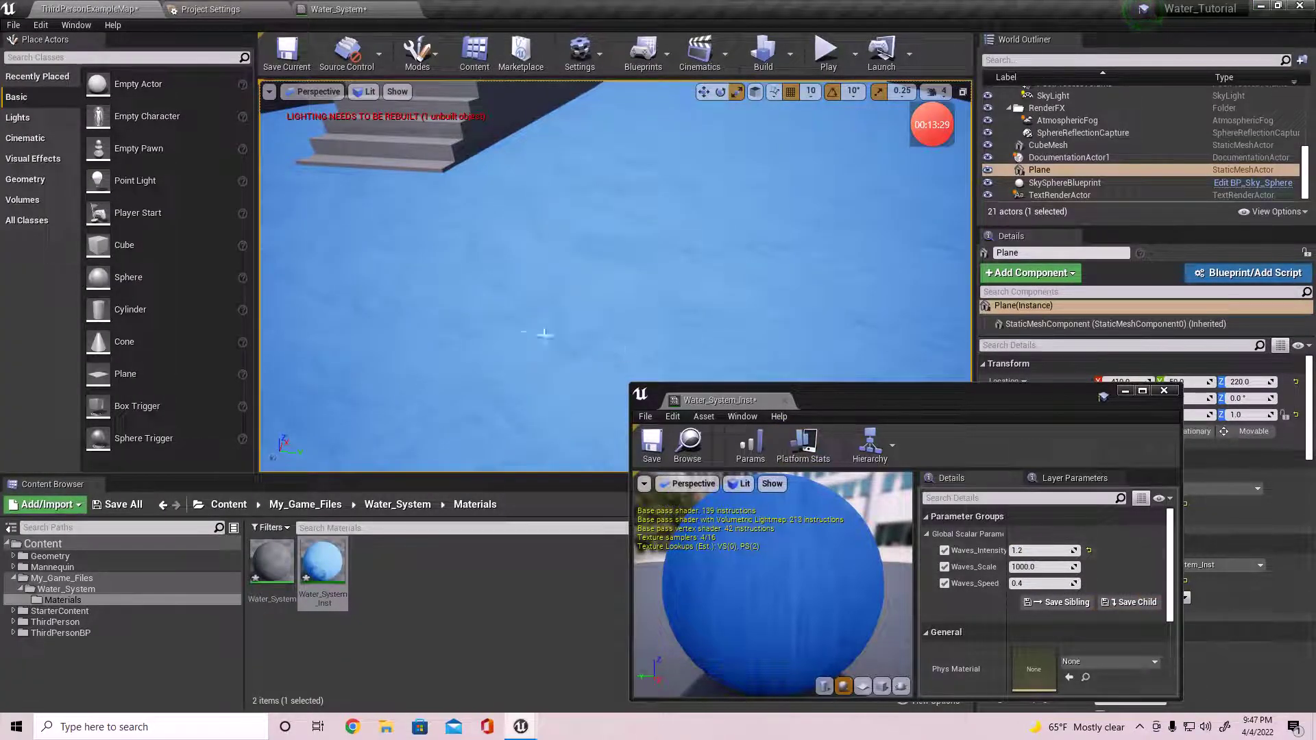
right_click_drag(544, 333, 544, 308)
left_click(1047, 549)
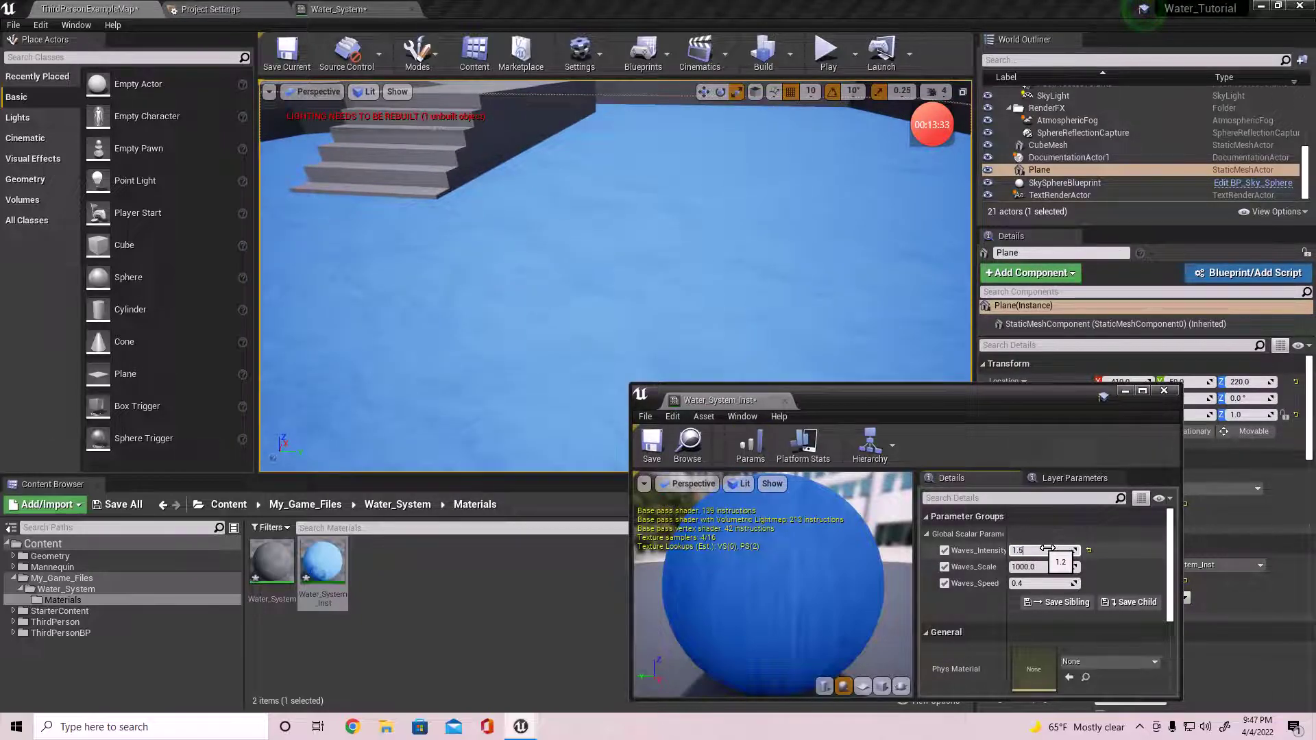
key("Return")
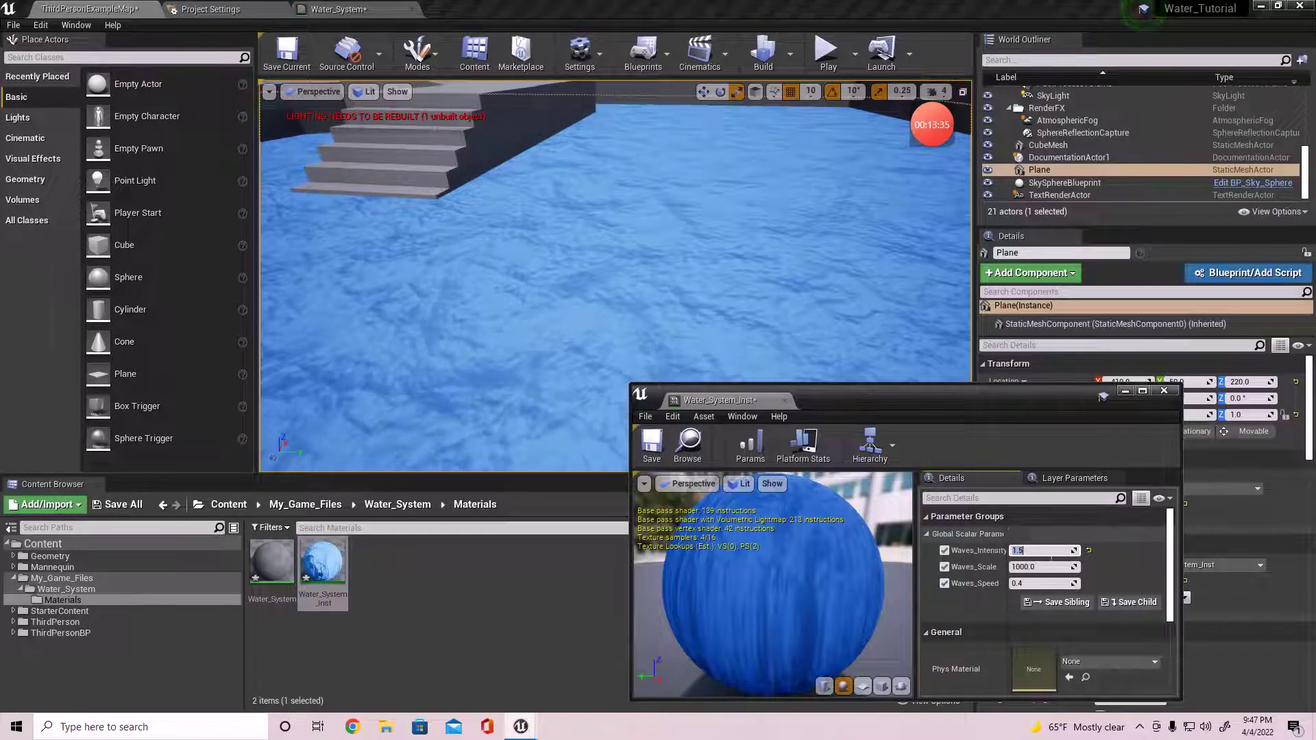
Set Waves_Intensity to 1.3 and Waves_Scale to 10000 in the instance and look over the waves on the plane
type(".2")
key("BackSpace")
type("3")
key("Return")
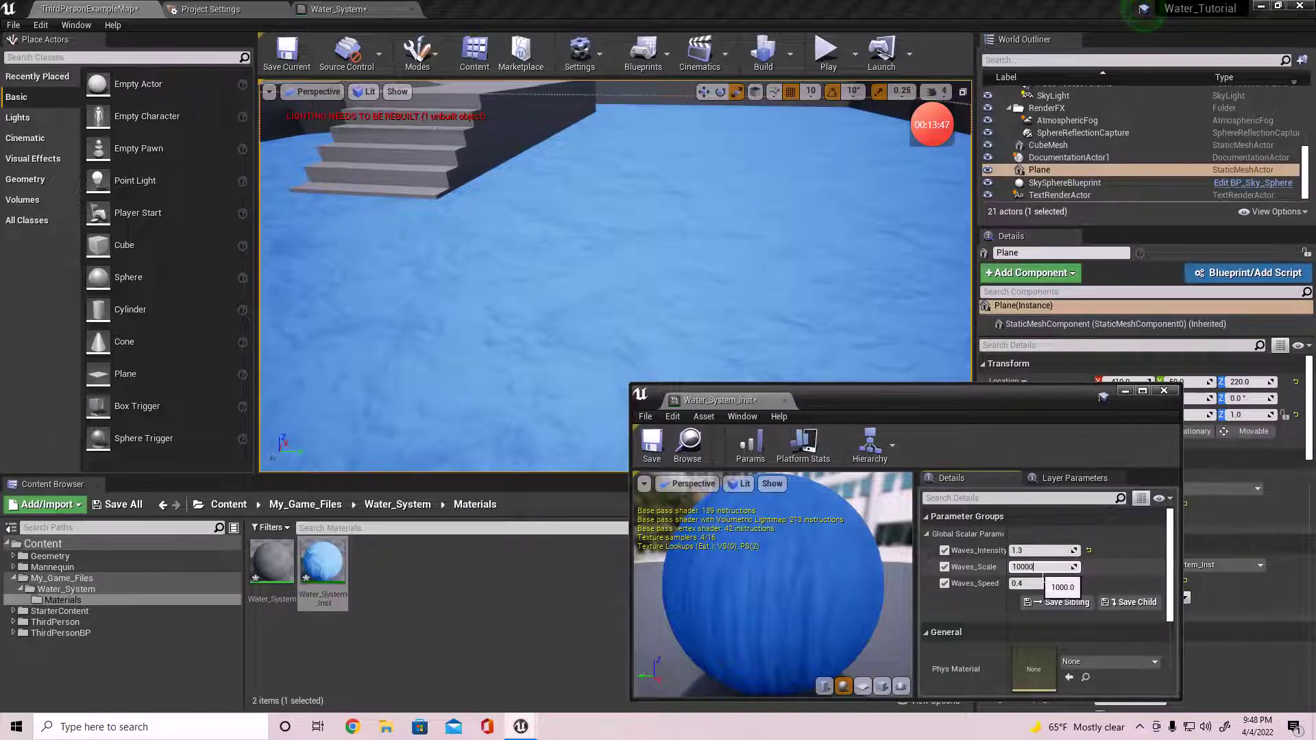
key("Return")
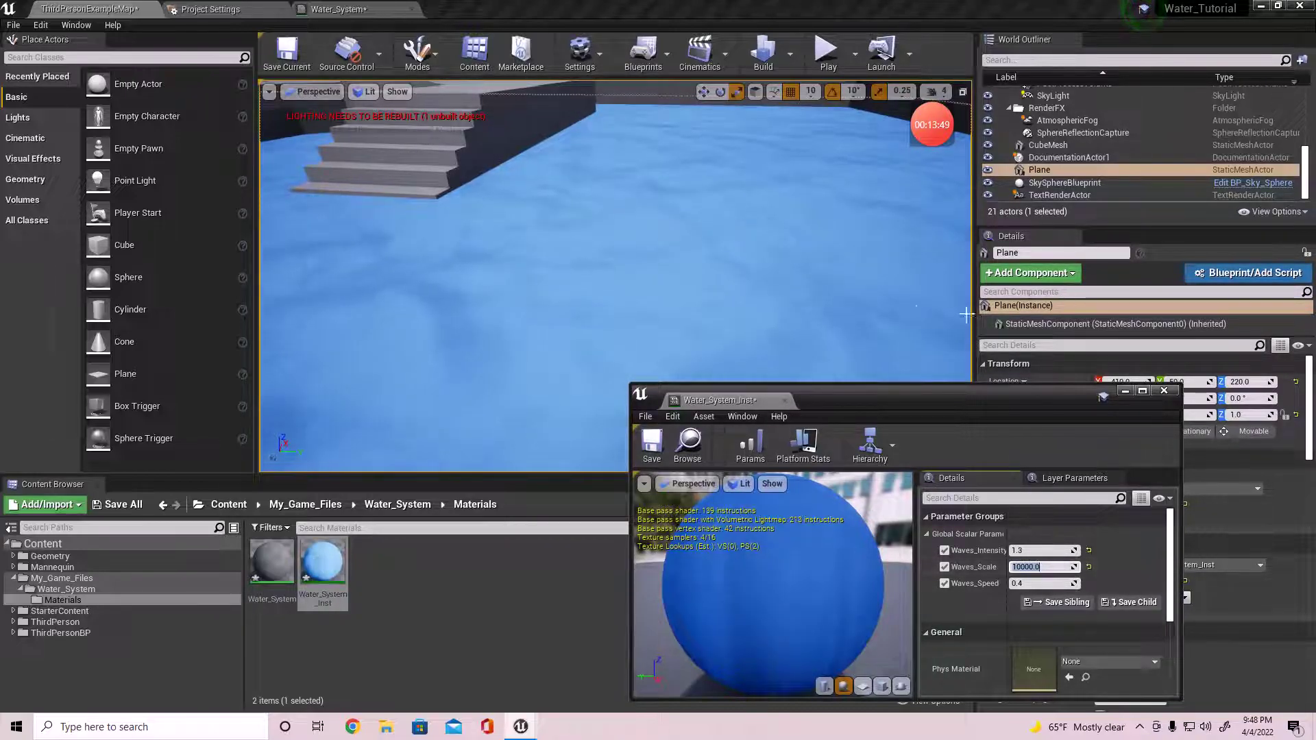
right_click_drag(631, 261, 726, 273)
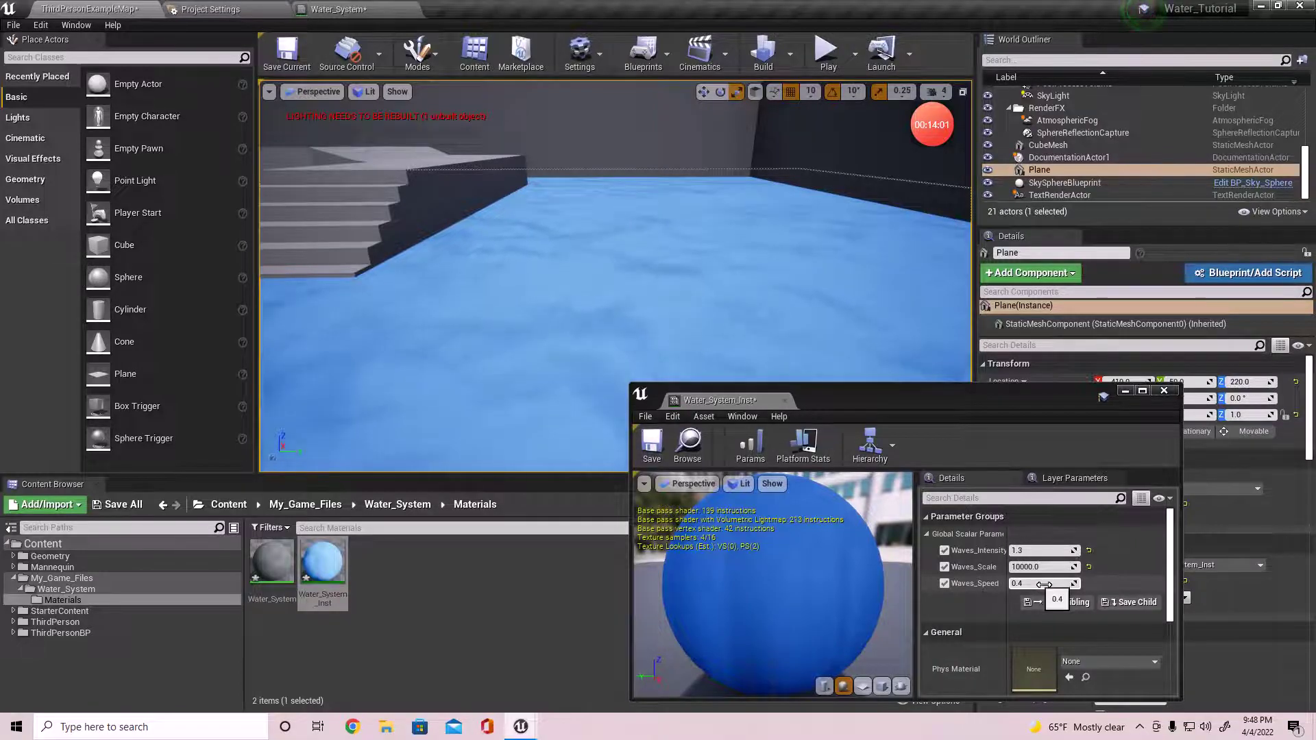
Raise the instance's Waves_Intensity to 1.5 and inspect the waves across the level
left_click(1059, 553)
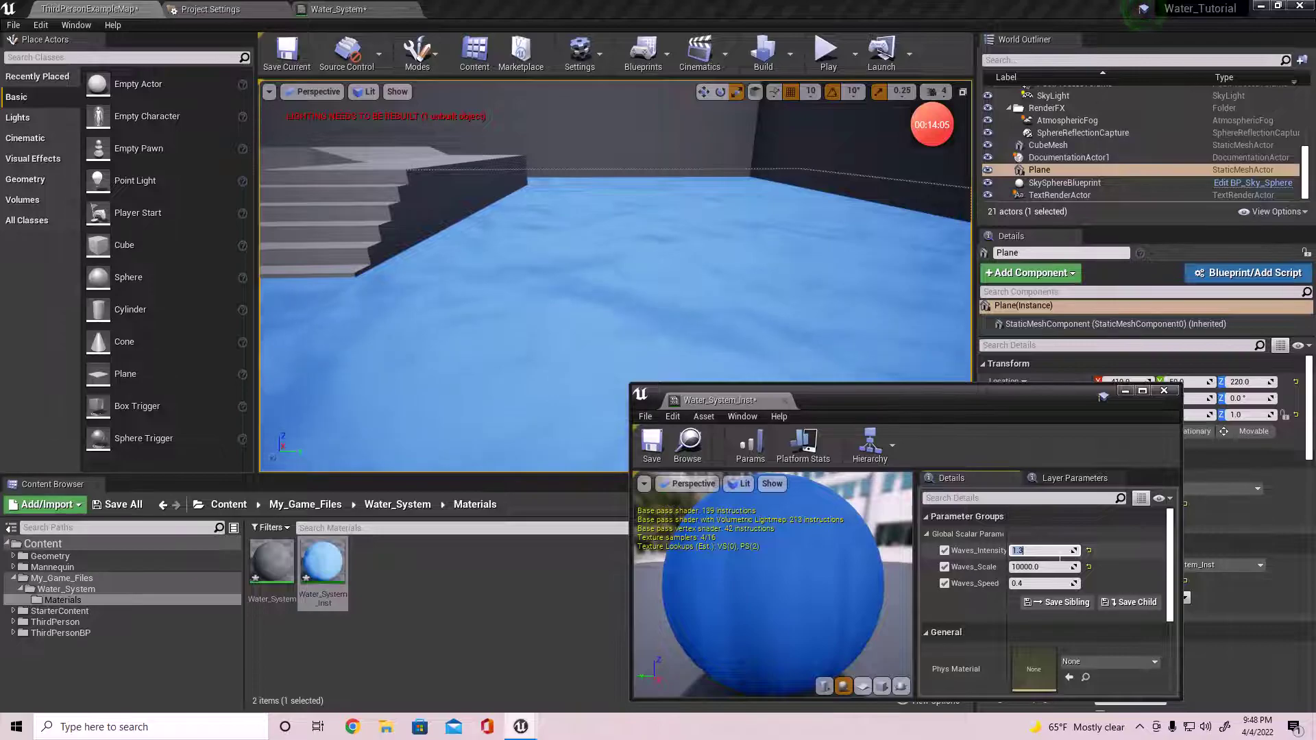
type("1.5")
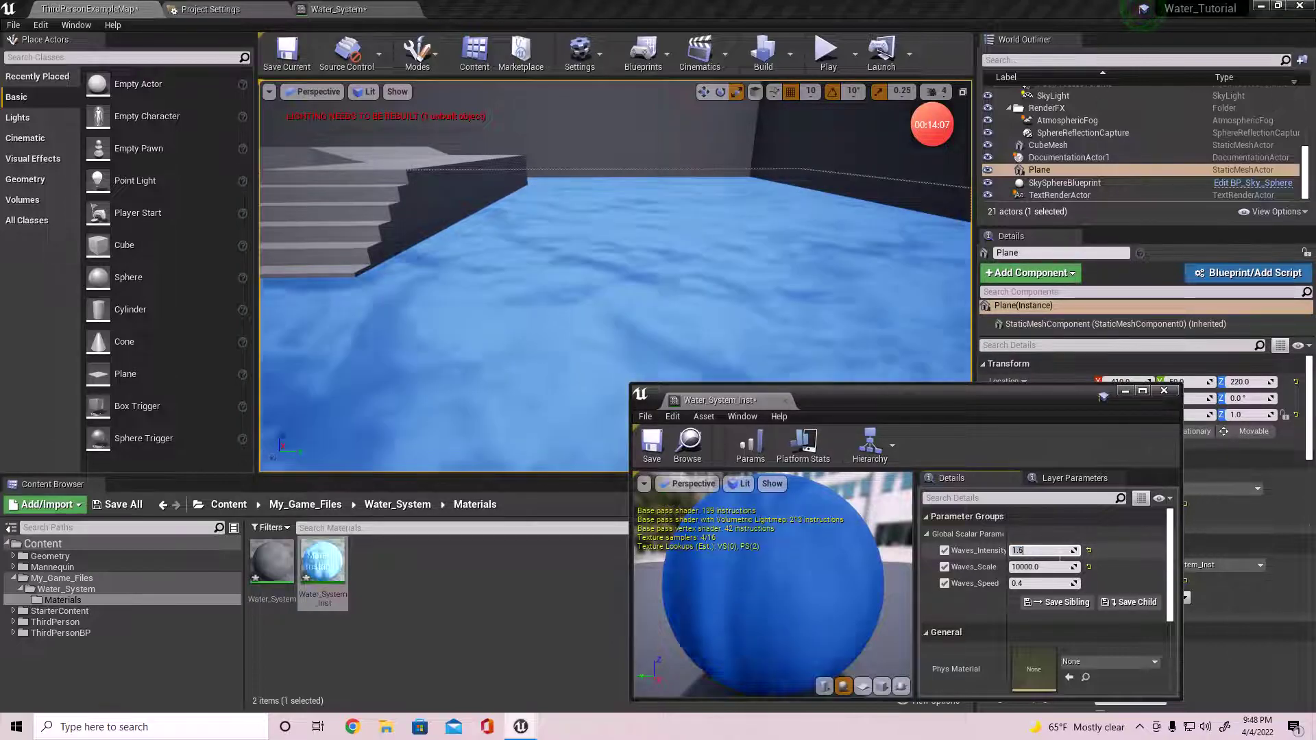
key("Return")
right_click_drag(615, 274, 301, 274)
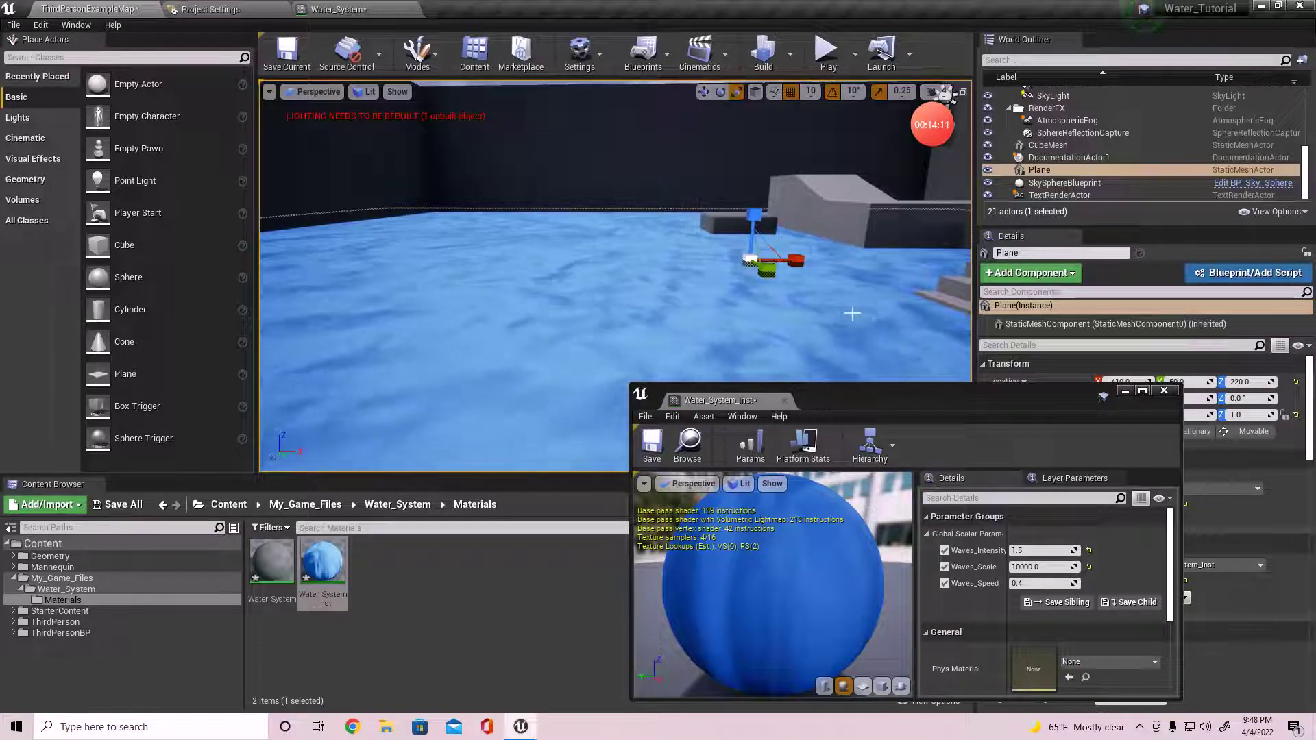
right_click_drag(716, 311, 684, 314)
right_click_drag(558, 306, 367, 307)
right_click_drag(442, 336, 443, 308)
Dock the instance editor in the main window and delete the 0 and 0.5 constants feeding Water_System's Metallic, Specular and Roughness inputs
left_click_drag(736, 393, 383, 6)
left_click(368, 7)
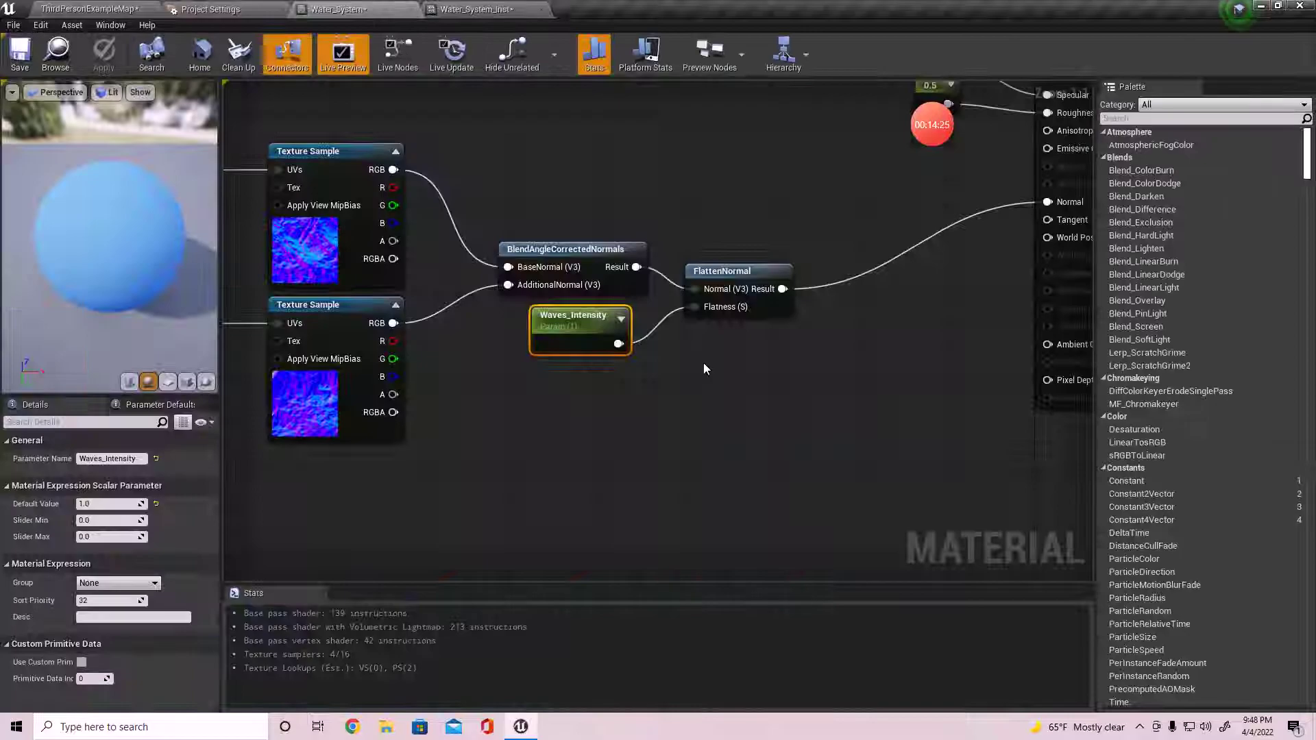
right_click_drag(607, 472, 853, 483)
right_click_drag(561, 460, 628, 453)
right_click_drag(775, 408, 514, 520)
right_click_drag(953, 271, 664, 398)
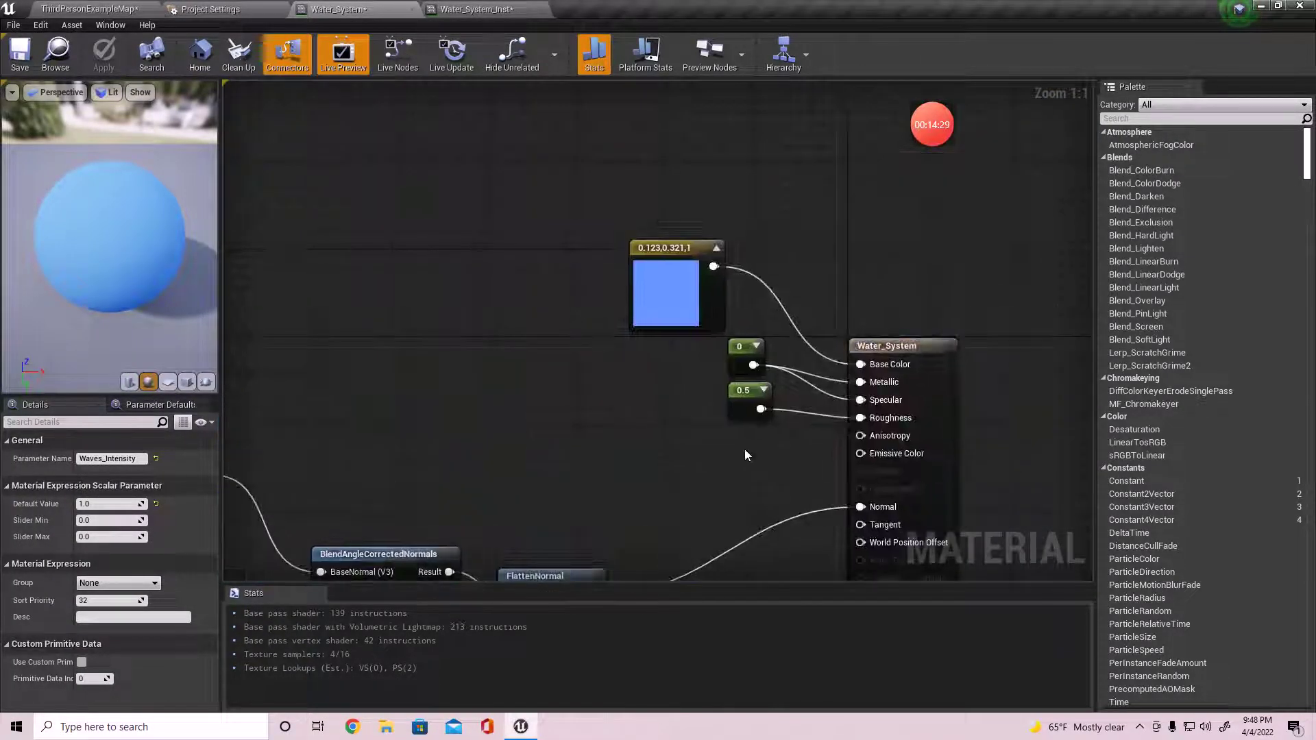
key("Delete")
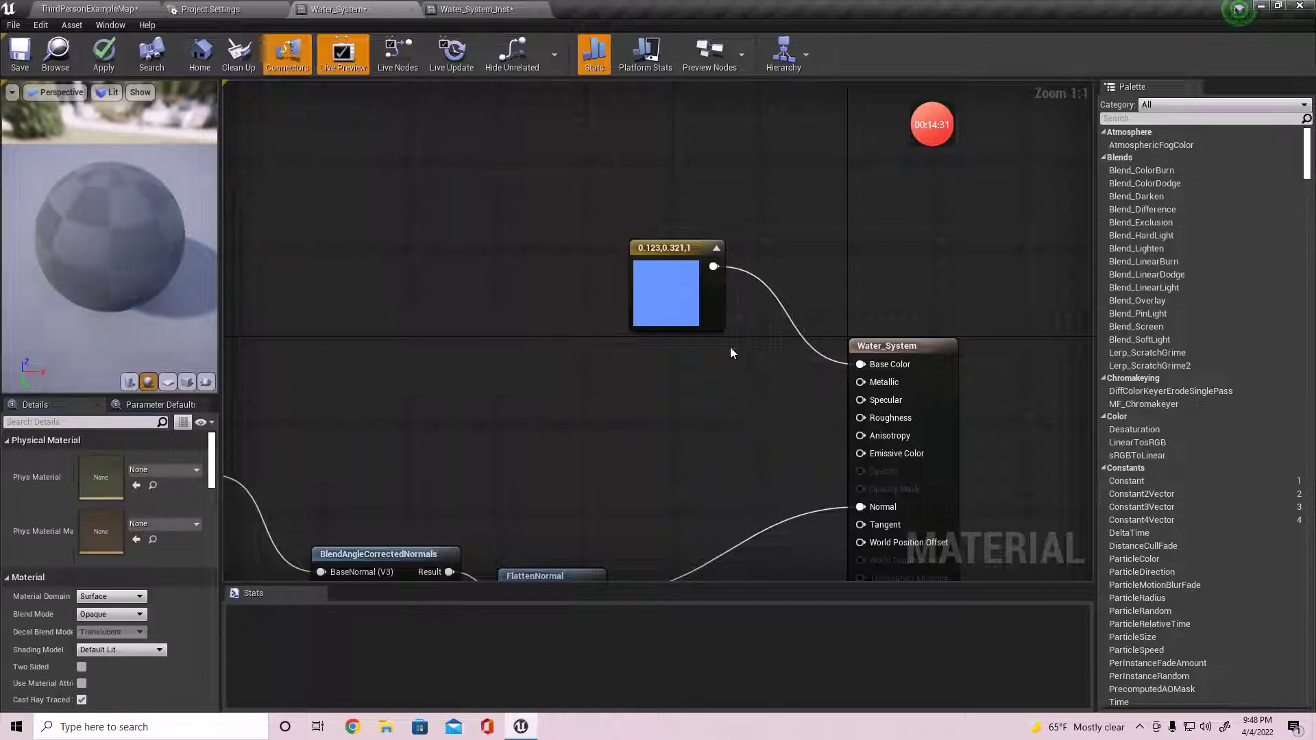
Apply the Water_System changes and inspect the water plane in the level from several angles
left_click(114, 57)
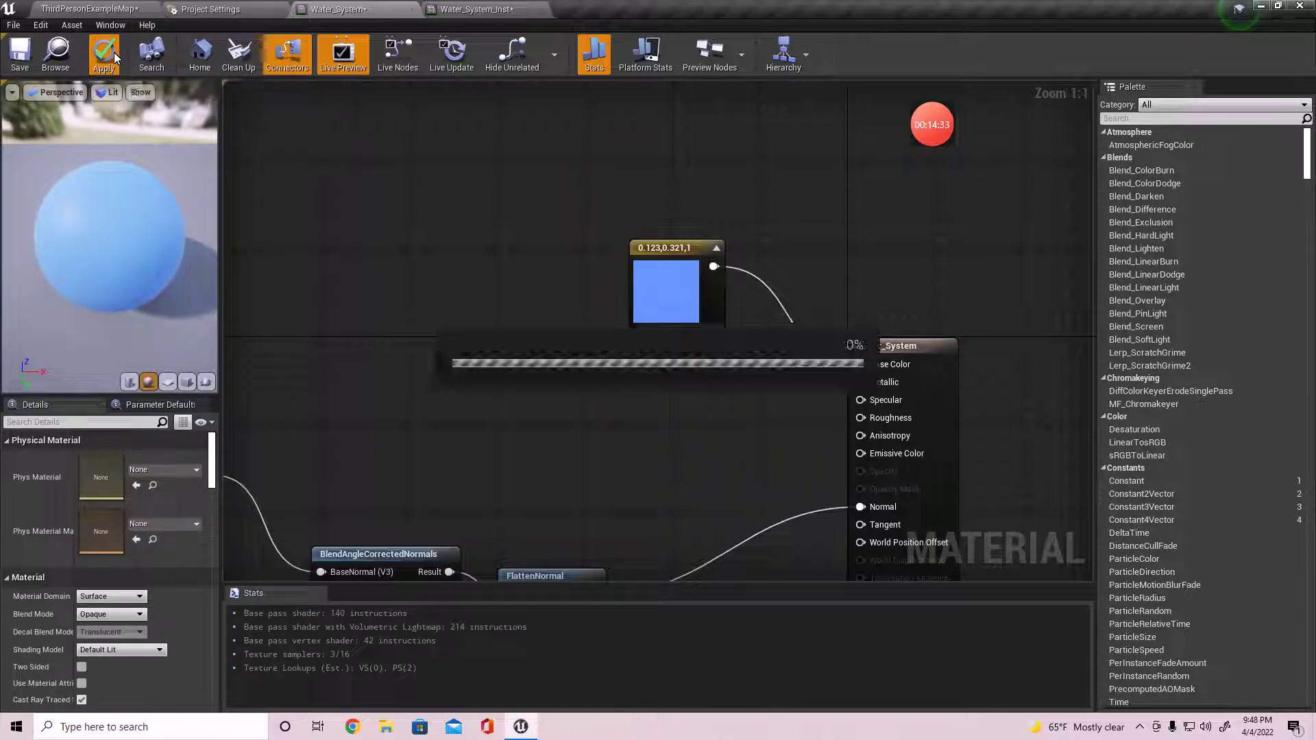
left_click(117, 6)
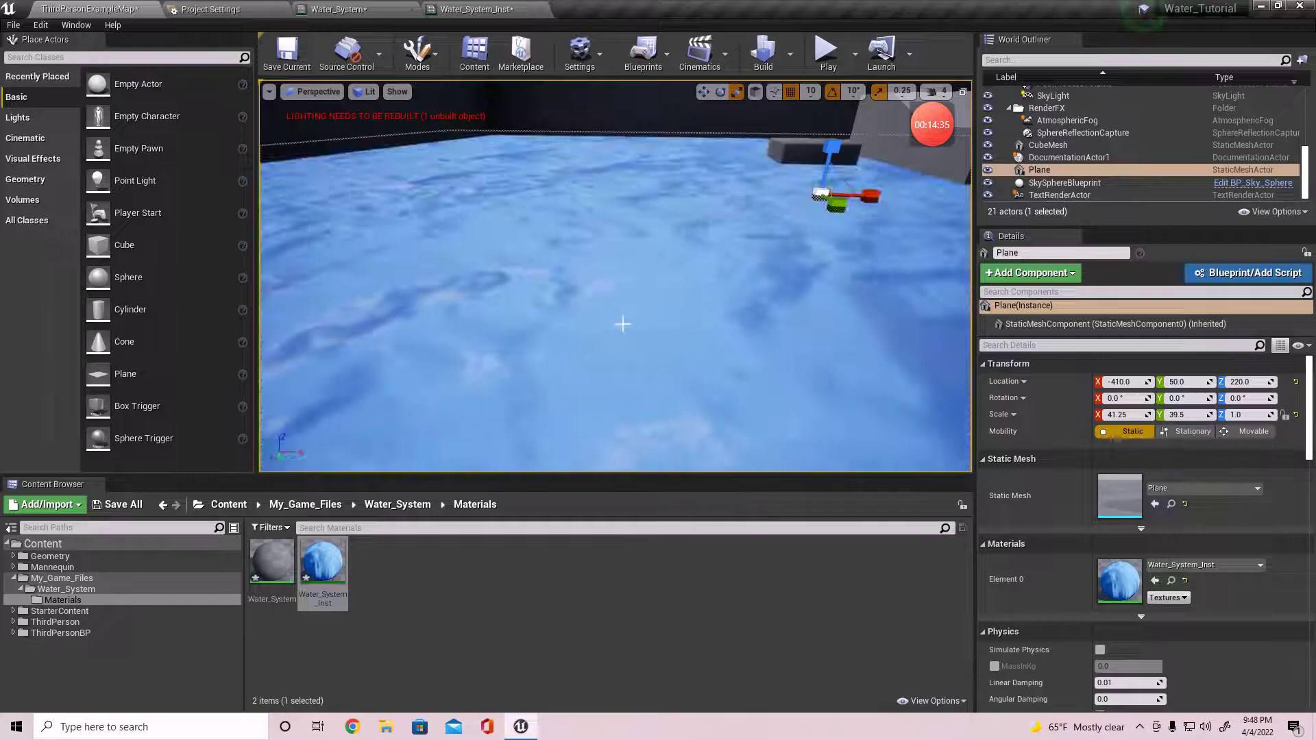
right_click_drag(615, 276, 785, 236)
right_click_drag(572, 382, 589, 359)
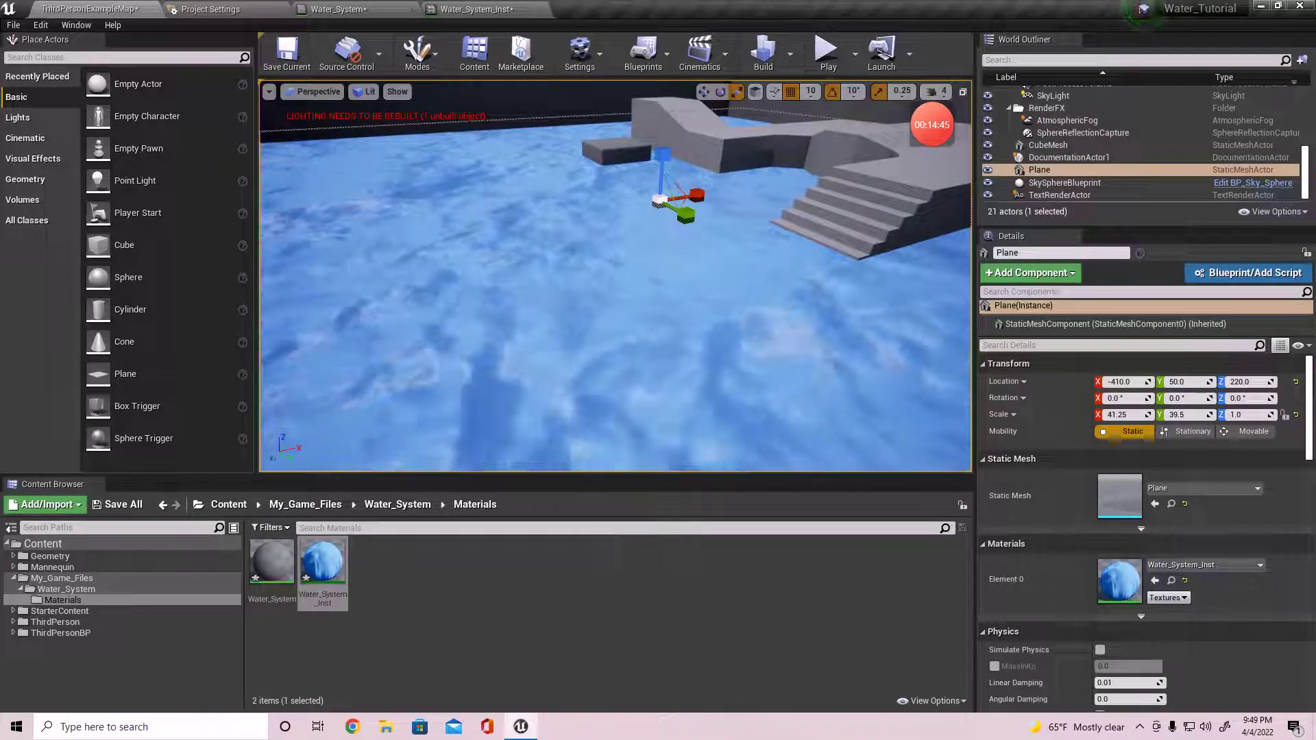
right_click_drag(620, 381, 619, 381)
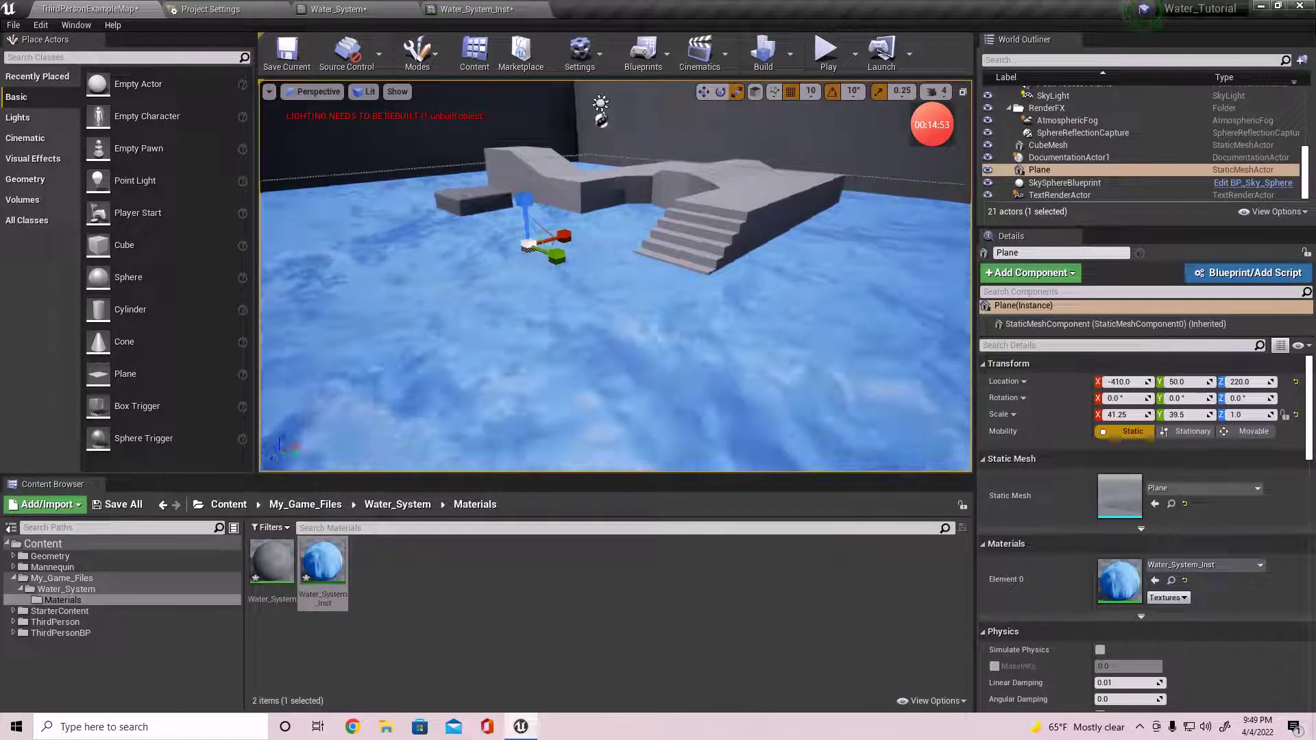
right_click_drag(619, 381, 620, 381)
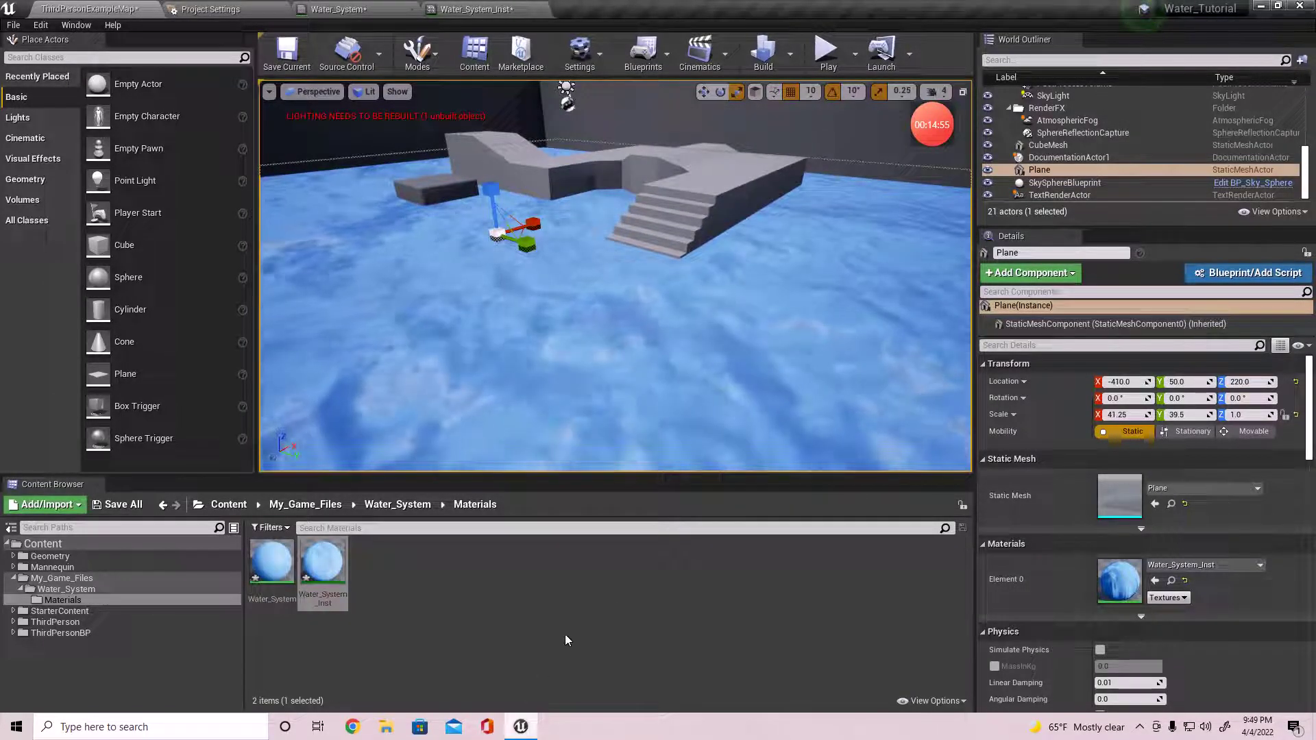